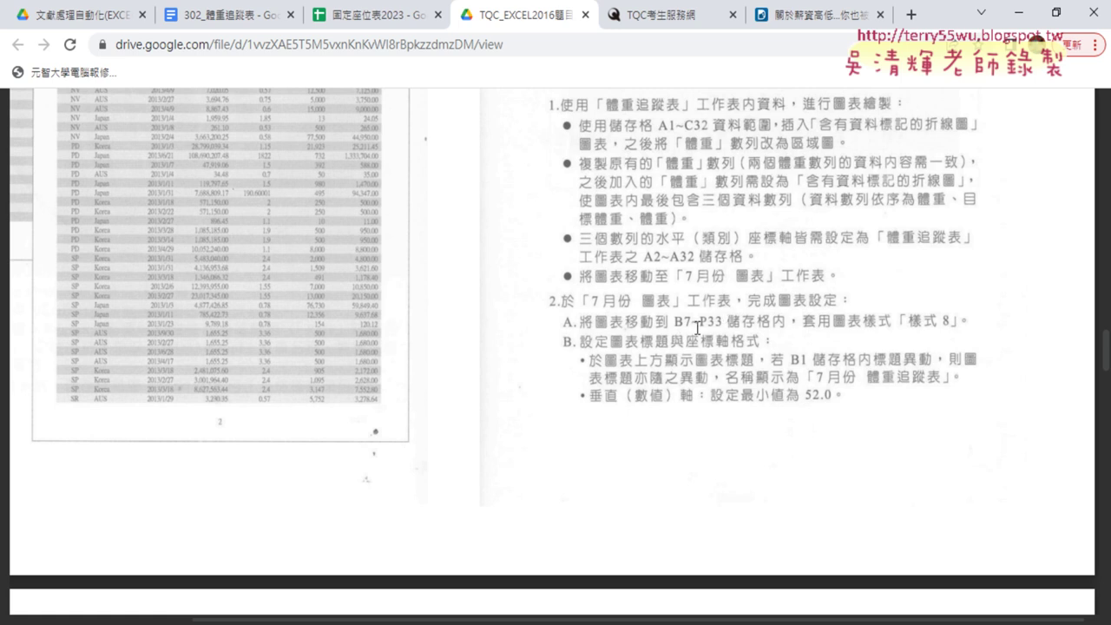
Step: Minimize the PDF to show the Excel workbook, and check the July chart's top edge at row 7
{"action": "left_click", "coordinate": [1017, 18]}
{"action": "left_click", "coordinate": [17, 281]}
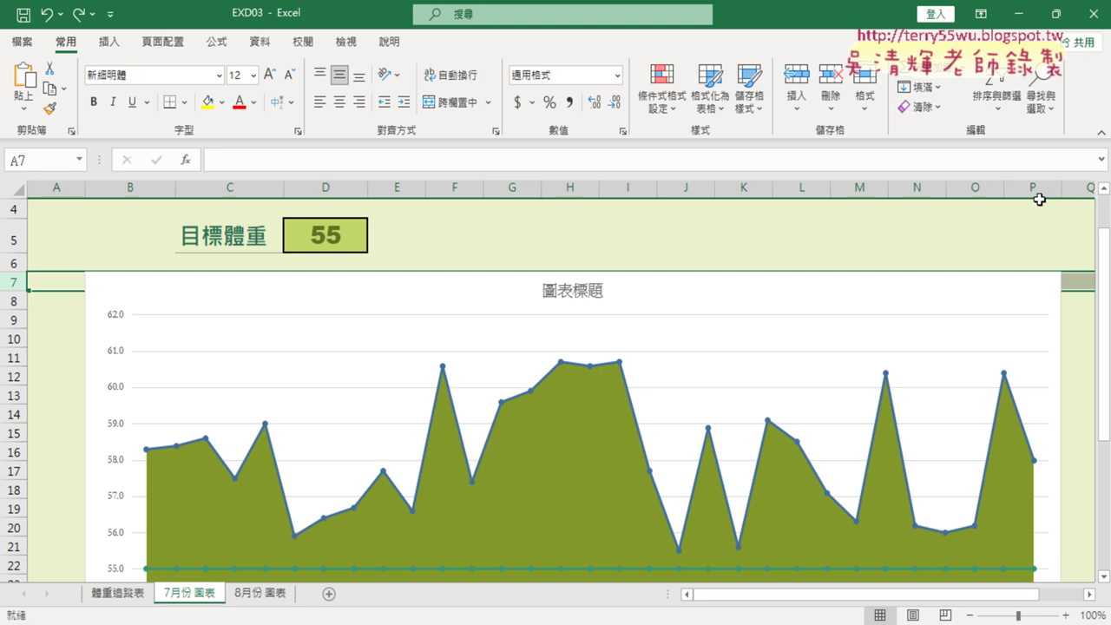
Step: Confirm the July chart reaches row 33 and column P, then go back to the instructions PDF
{"action": "left_click_drag", "start_coordinate": [1038, 199], "coordinate": [1014, 339]}
{"action": "scroll", "coordinate": [1015, 356], "scroll_direction": "down", "scroll_amount": 3}
{"action": "scroll", "coordinate": [1014, 356], "scroll_direction": "down", "scroll_amount": 3}
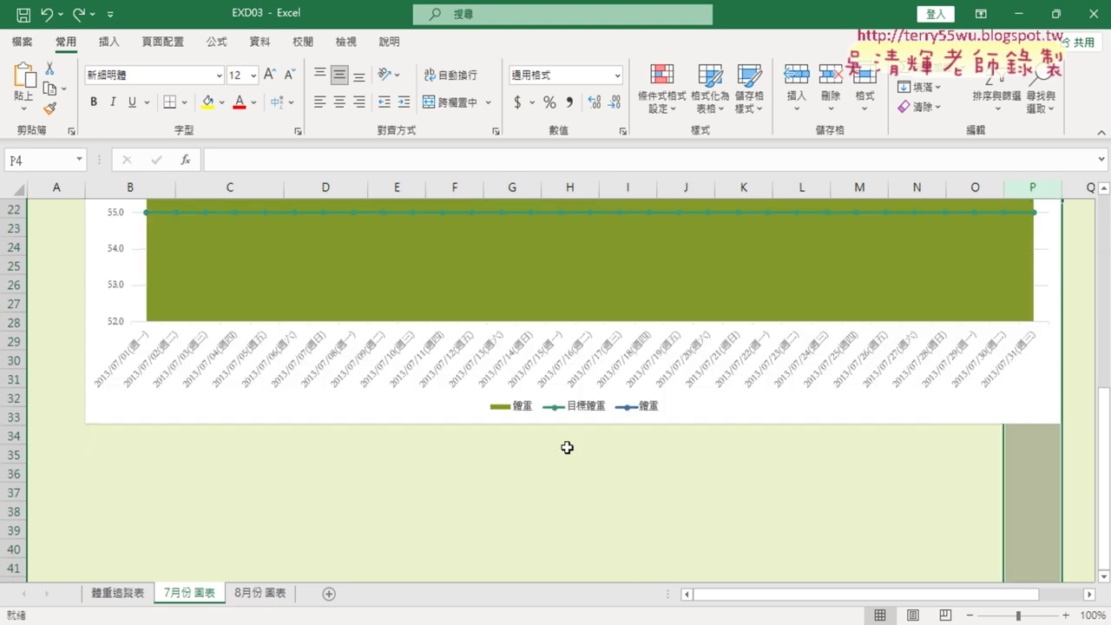
{"action": "left_click", "coordinate": [15, 417]}
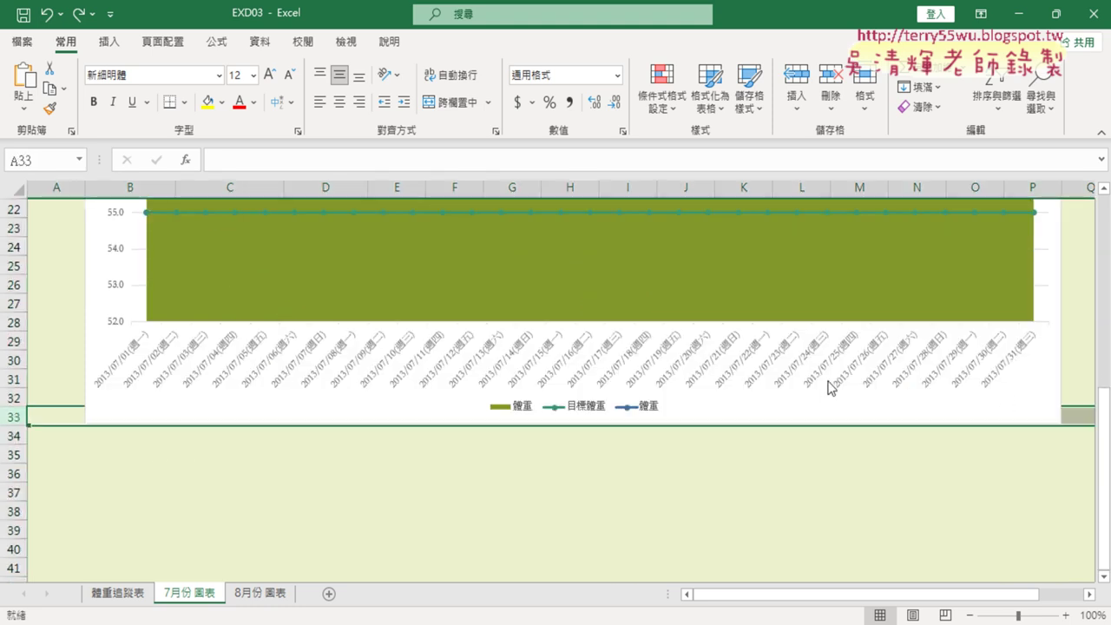
{"action": "left_click", "coordinate": [1047, 187]}
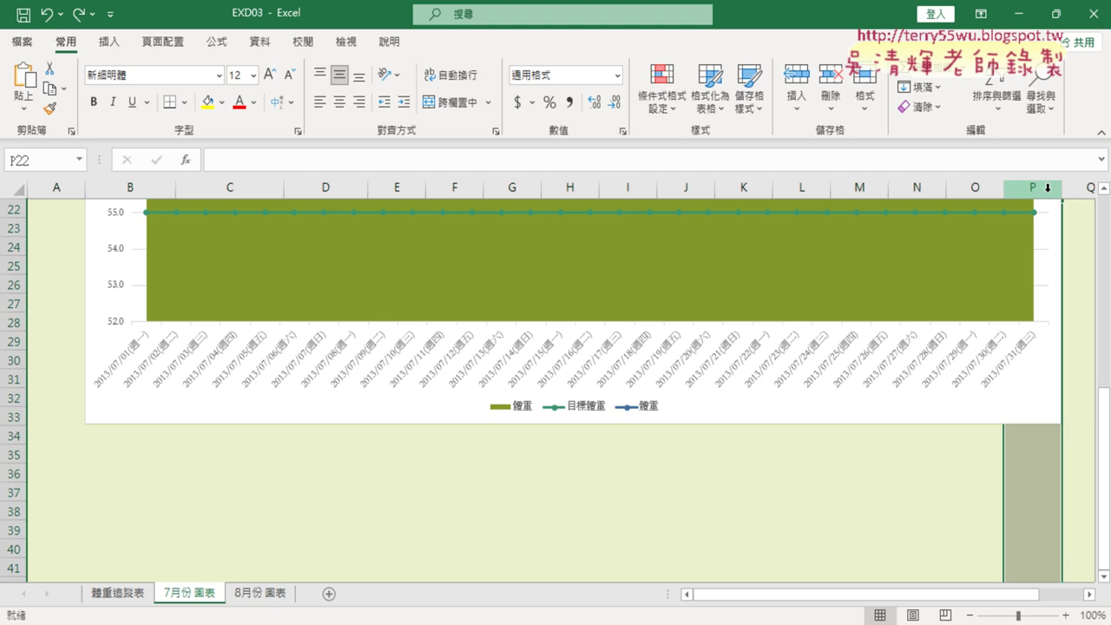
{"action": "scroll", "coordinate": [875, 405], "scroll_direction": "up", "scroll_amount": 5}
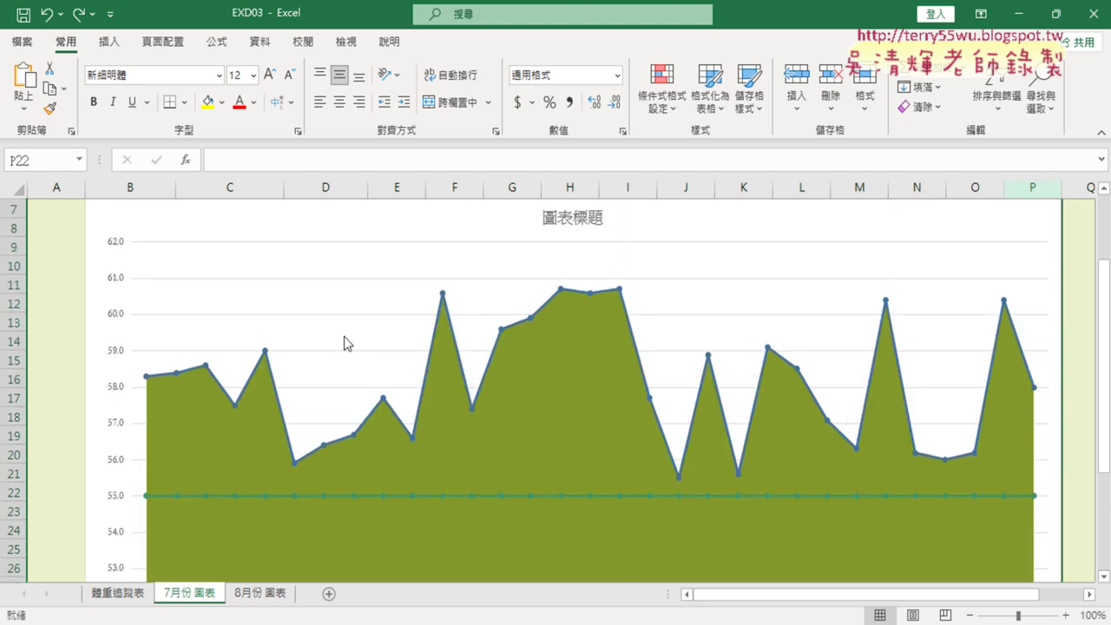
{"action": "scroll", "coordinate": [730, 411], "scroll_direction": "up", "scroll_amount": 2}
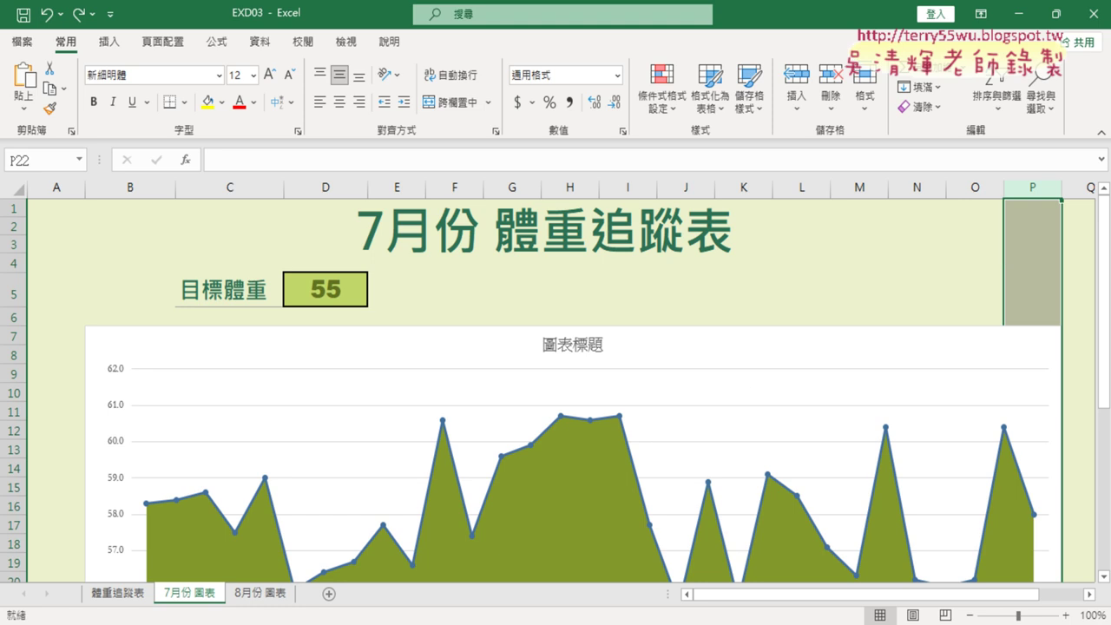
{"action": "key", "text": "alt+Tab"}
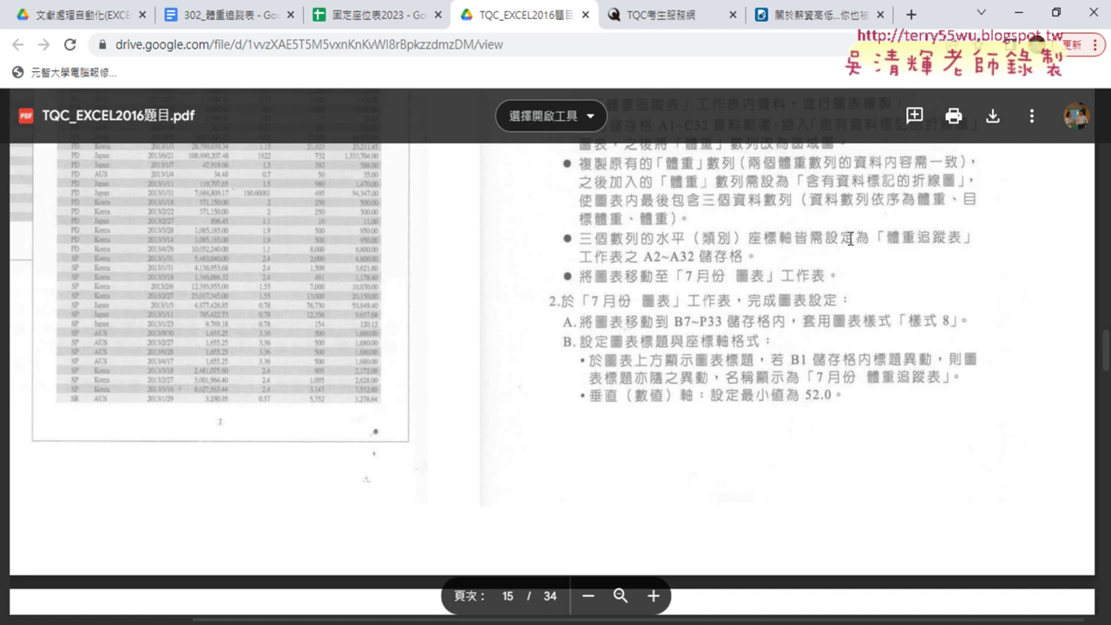
Step: Read the PDF's 三、設計項目 section, then return to the Excel workbook
{"action": "scroll", "coordinate": [712, 252], "scroll_direction": "up", "scroll_amount": 2}
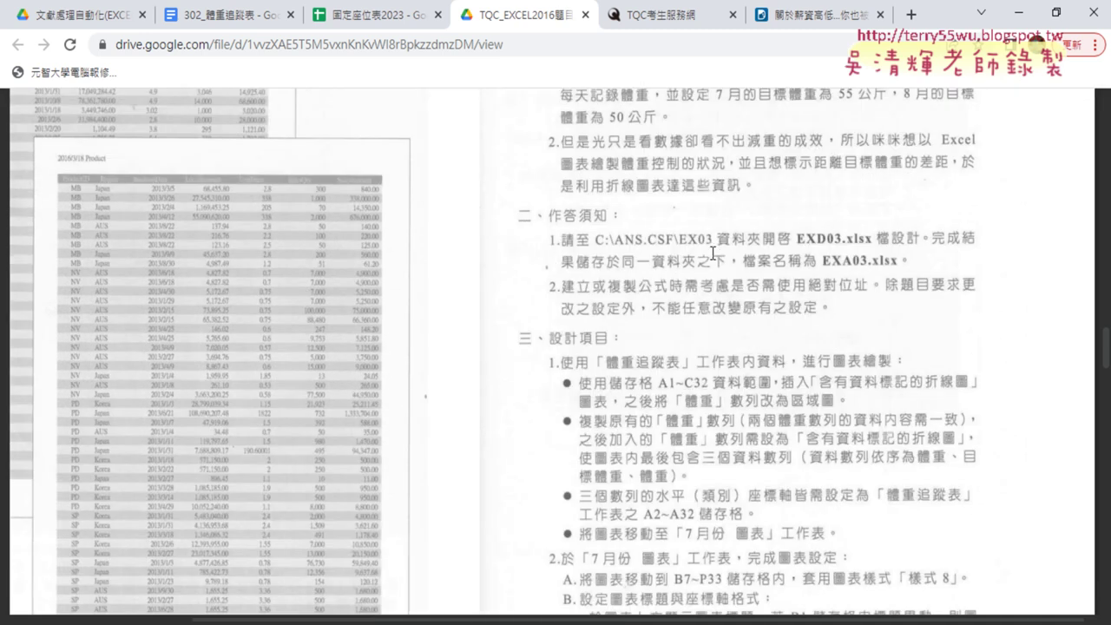
{"action": "scroll", "coordinate": [712, 252], "scroll_direction": "up", "scroll_amount": 2}
{"action": "scroll", "coordinate": [711, 253], "scroll_direction": "up", "scroll_amount": 3}
{"action": "scroll", "coordinate": [712, 252], "scroll_direction": "down", "scroll_amount": 3}
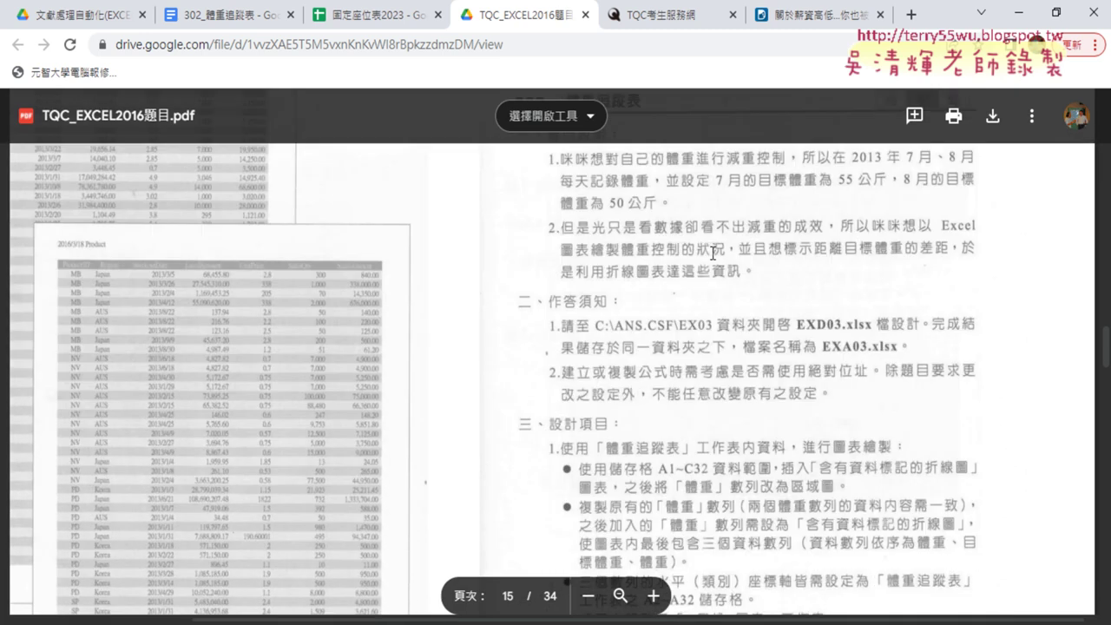
{"action": "scroll", "coordinate": [712, 253], "scroll_direction": "down", "scroll_amount": 3}
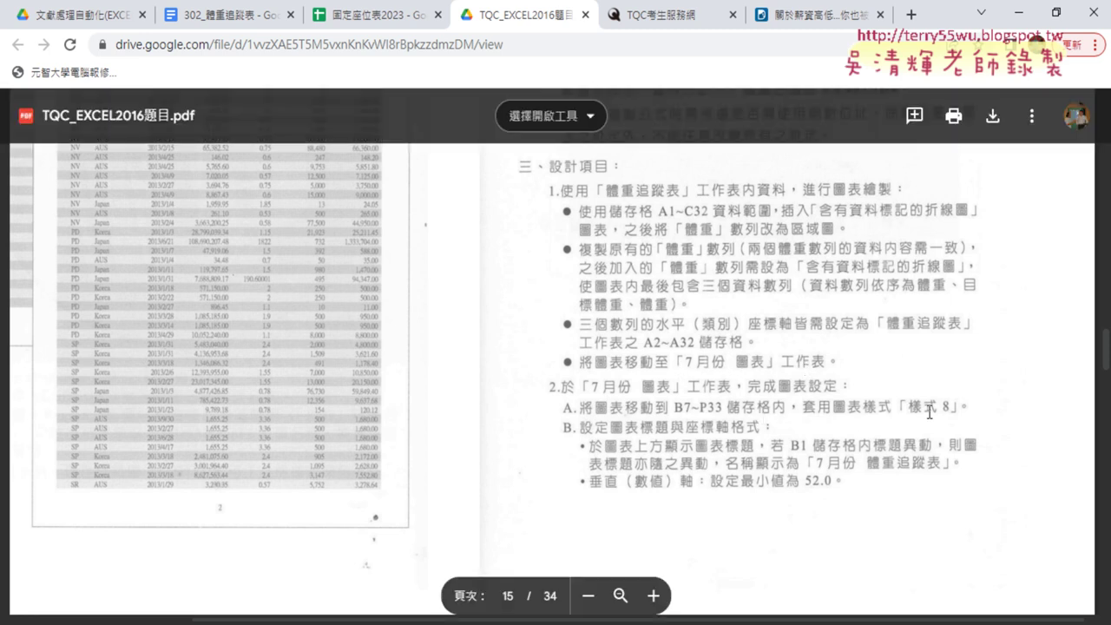
{"action": "left_click", "coordinate": [1015, 14]}
Step: Apply chart style 樣式 8 to the July weight chart, then go back to the instructions PDF
{"action": "left_click", "coordinate": [439, 336]}
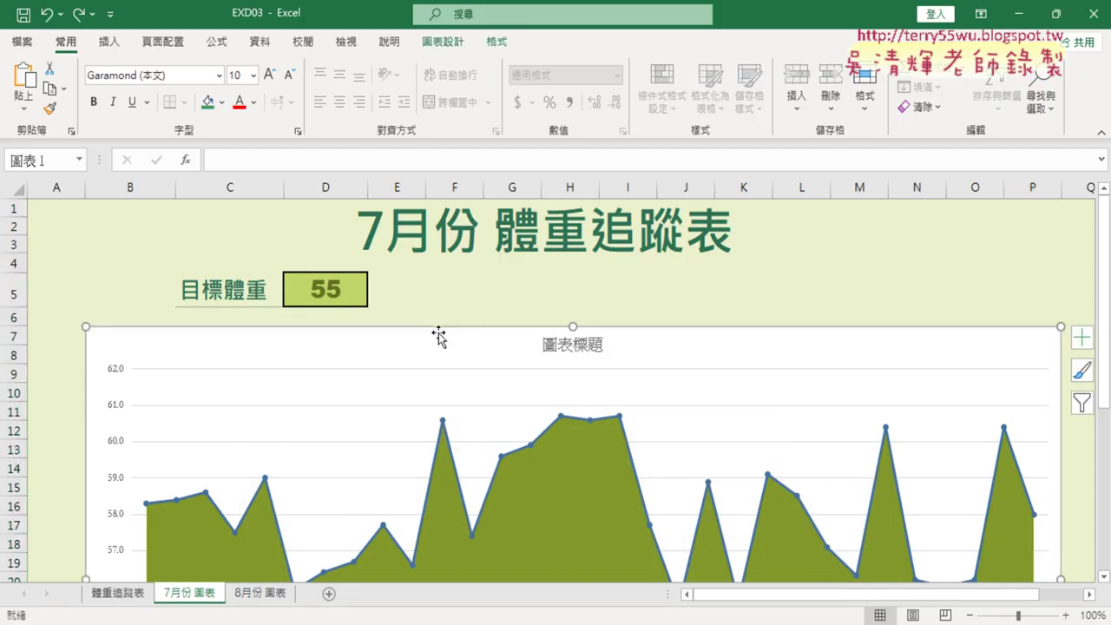
{"action": "left_click", "coordinate": [441, 42]}
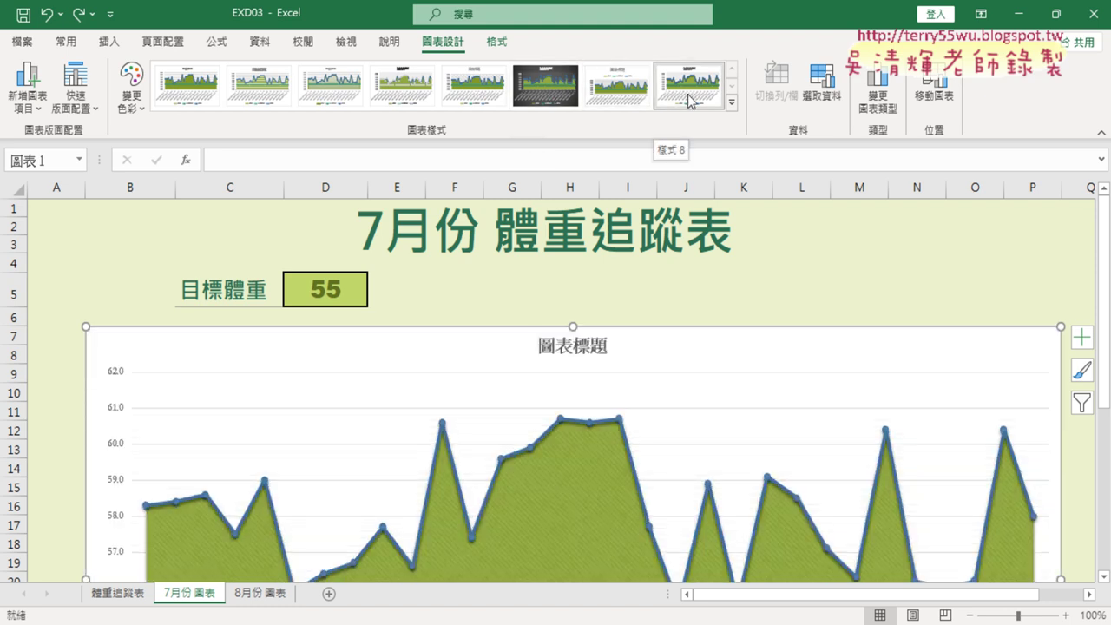
{"action": "left_click", "coordinate": [688, 101]}
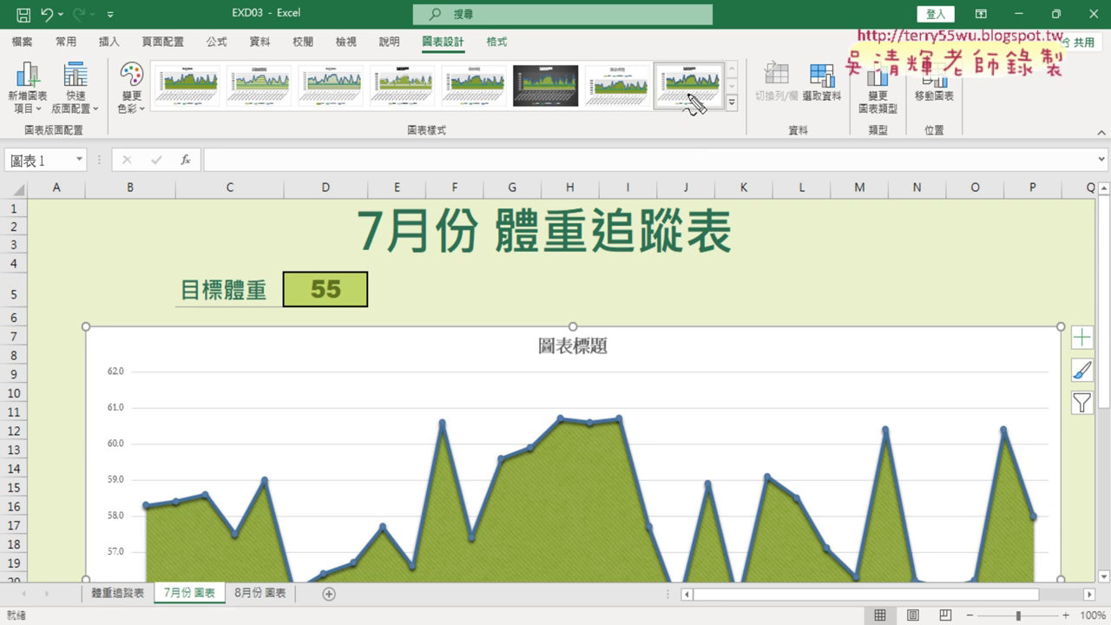
{"action": "mouse_move", "coordinate": [464, 60]}
{"action": "left_mouse_down"}
{"action": "mouse_move", "coordinate": [408, 55]}
{"action": "mouse_move", "coordinate": [464, 52]}
{"action": "left_mouse_up"}
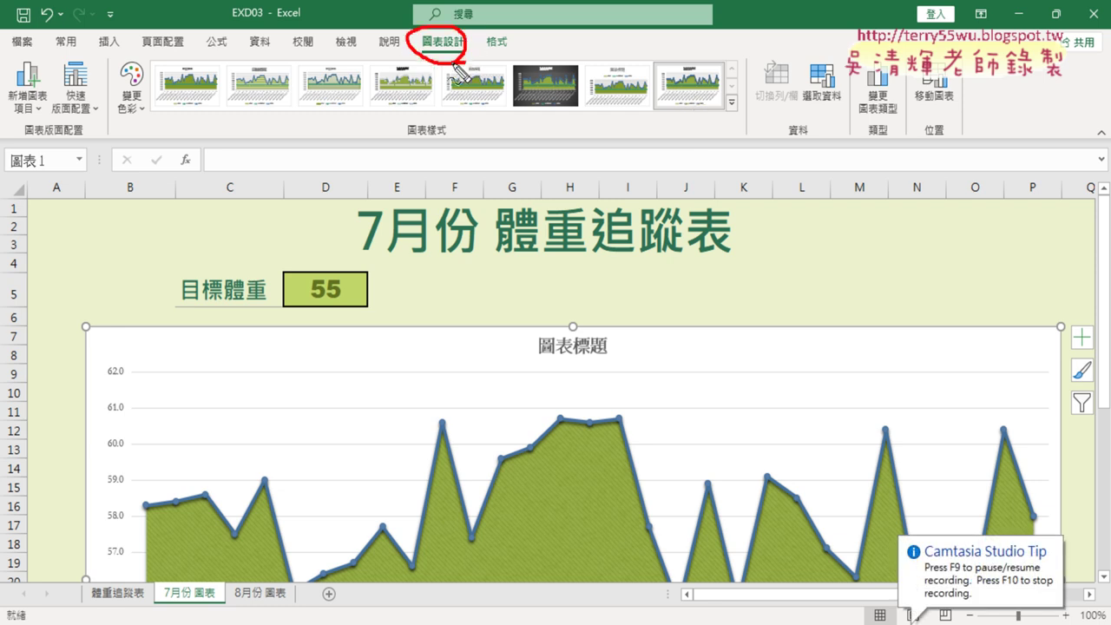
{"action": "mouse_move", "coordinate": [704, 135]}
{"action": "left_mouse_down"}
{"action": "mouse_move", "coordinate": [681, 50]}
{"action": "mouse_move", "coordinate": [699, 139]}
{"action": "left_mouse_up"}
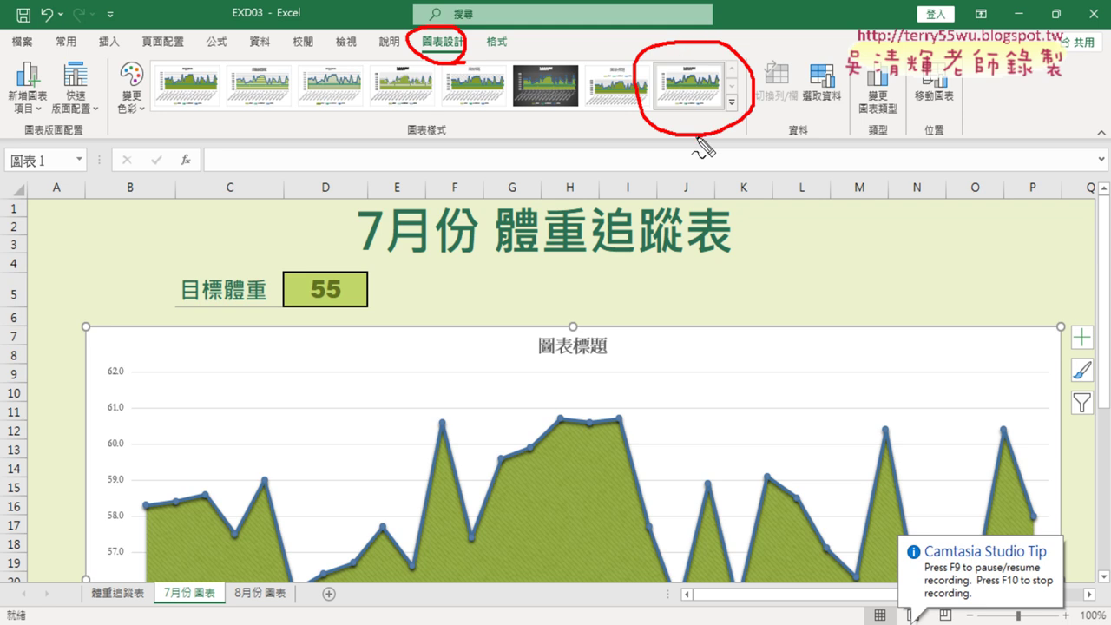
{"action": "key", "text": "Escape"}
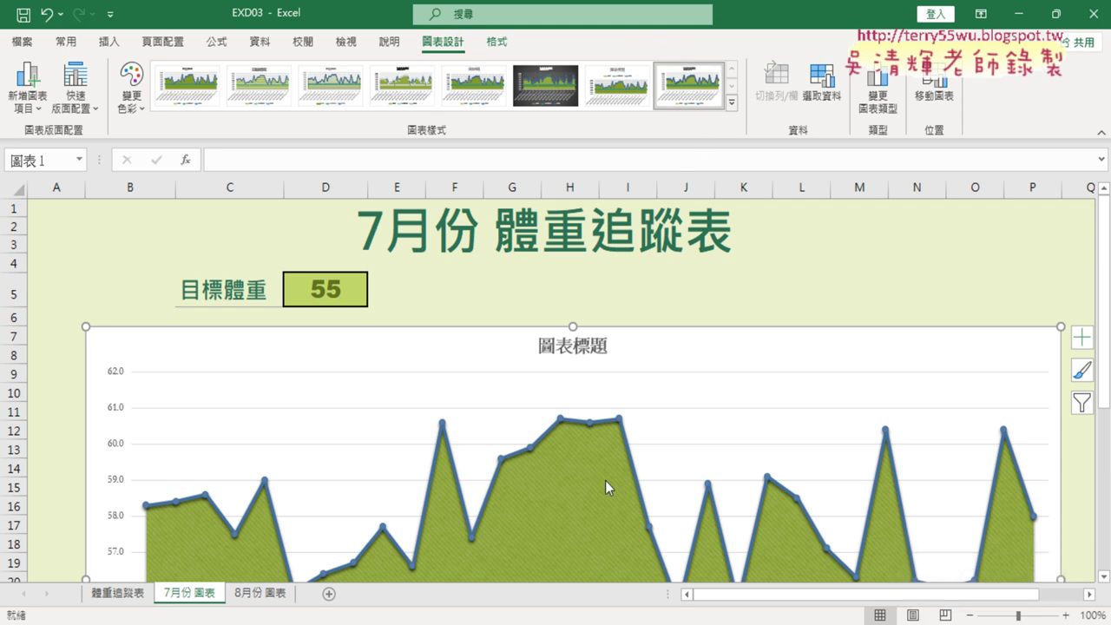
{"action": "key", "text": "alt+Tab"}
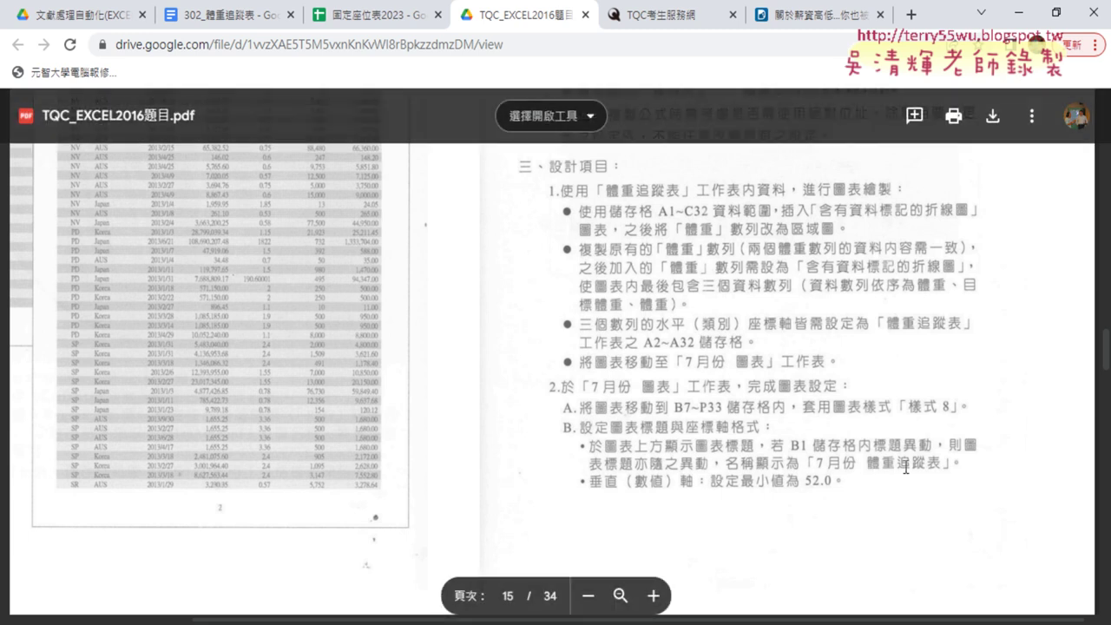
{"action": "left_click", "coordinate": [1019, 12]}
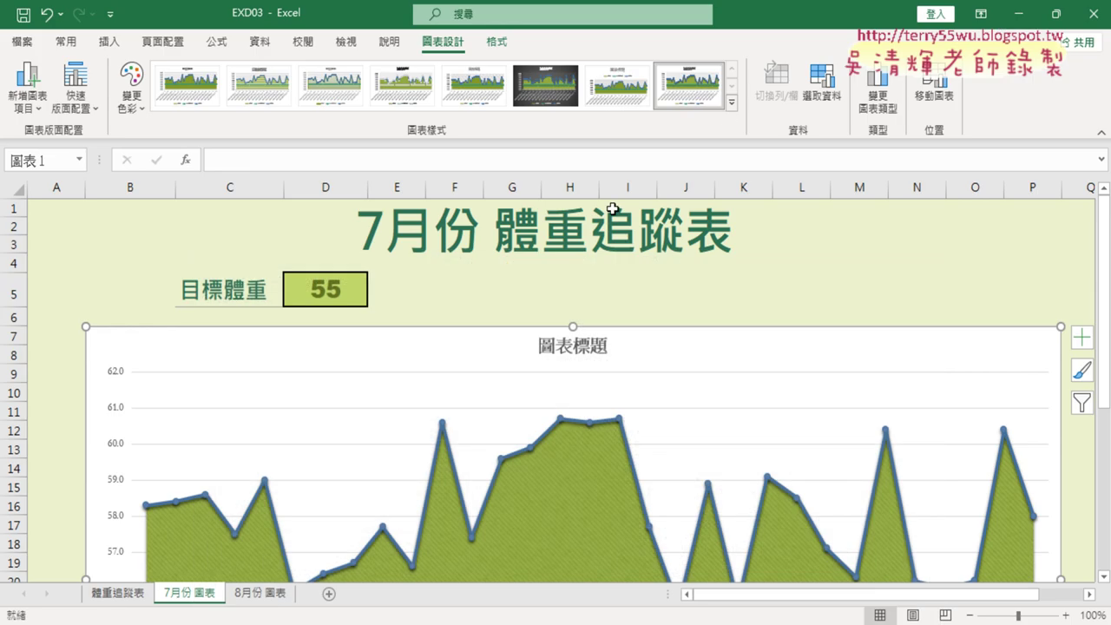
{"action": "left_click", "coordinate": [491, 245]}
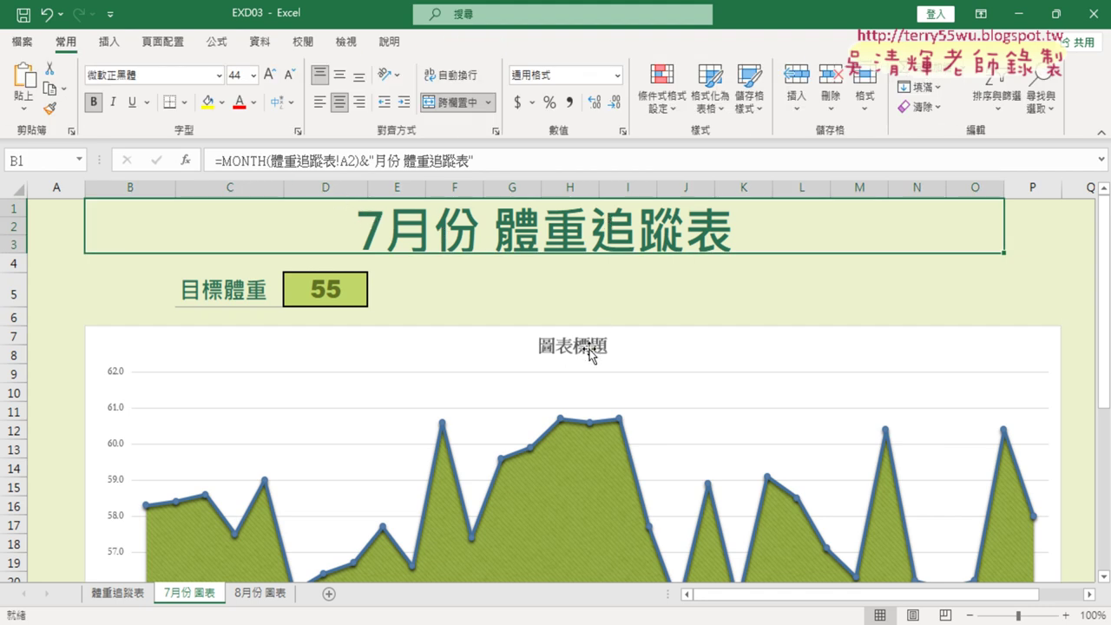
{"action": "key", "text": "alt+Tab"}
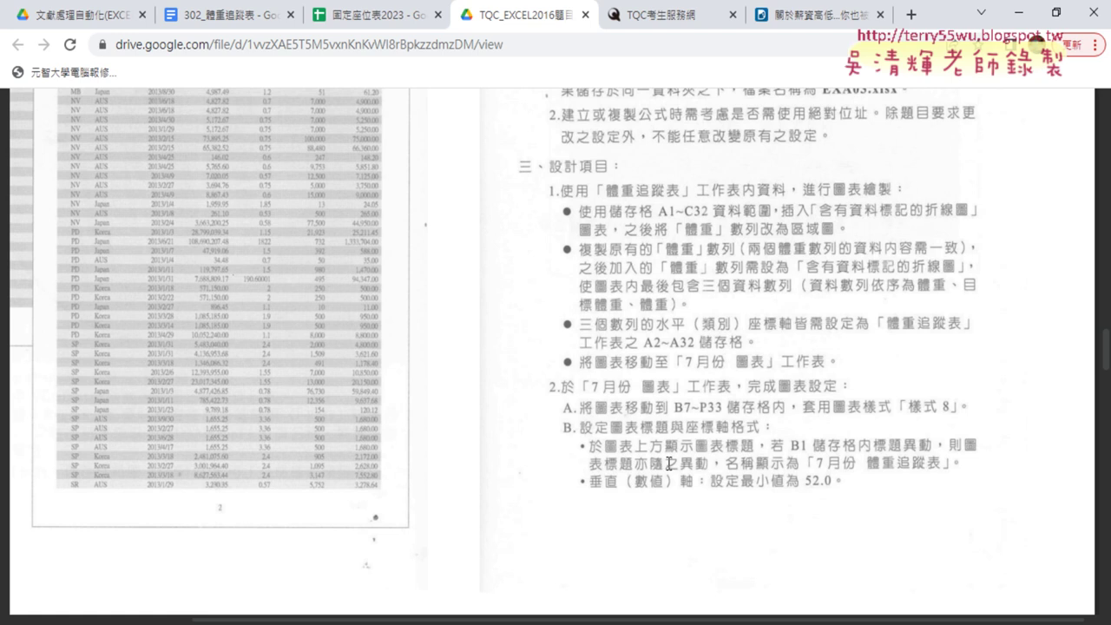
{"action": "left_click", "coordinate": [1017, 12]}
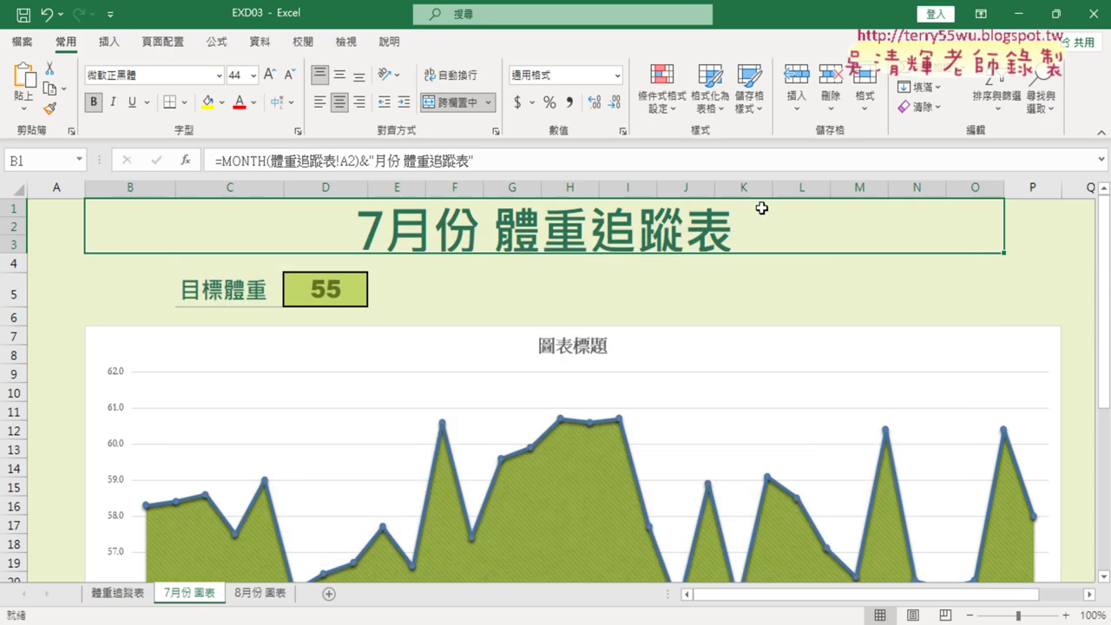
{"action": "left_click", "coordinate": [592, 347]}
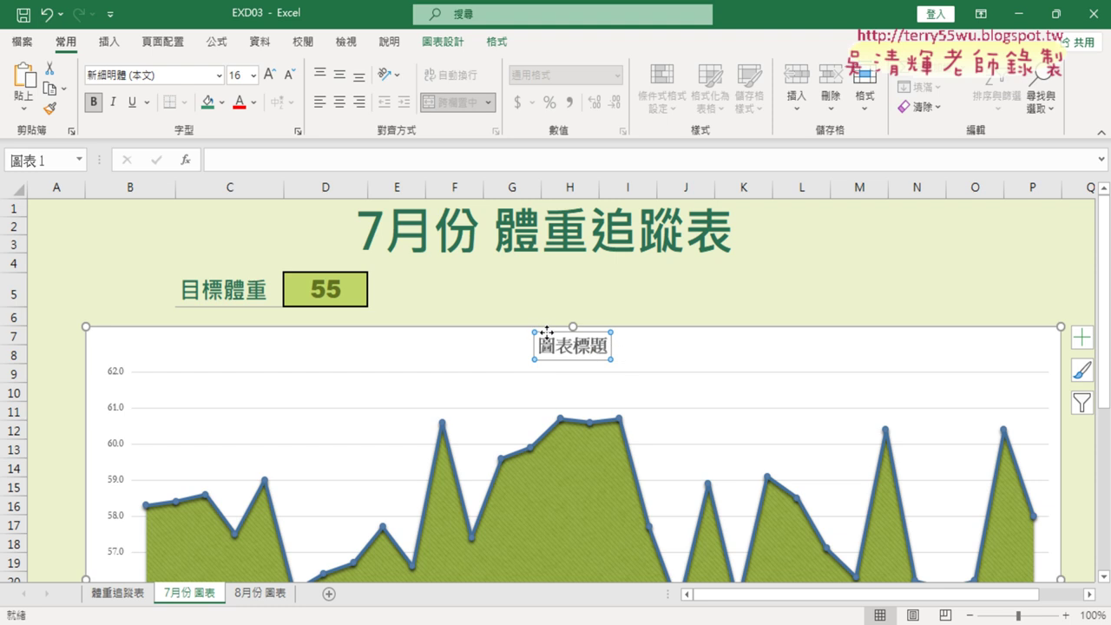
Step: Set the chart title formula to =B1 so it reads 7月份 體重追蹤表, then return to the PDF
{"action": "left_click", "coordinate": [550, 347]}
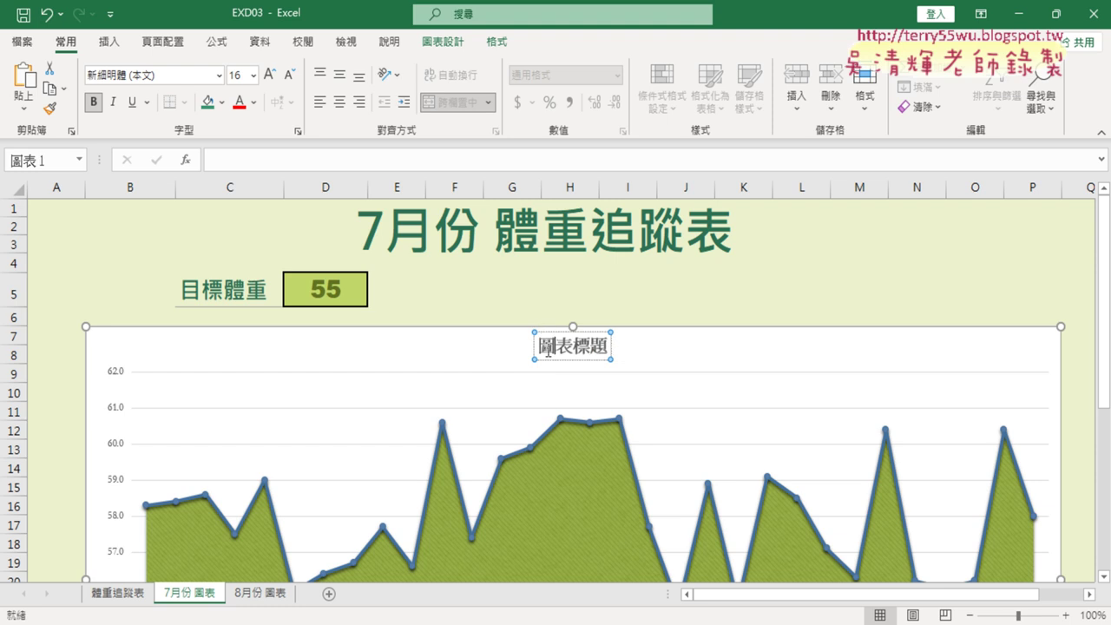
{"action": "left_click", "coordinate": [560, 291]}
{"action": "left_click", "coordinate": [560, 341]}
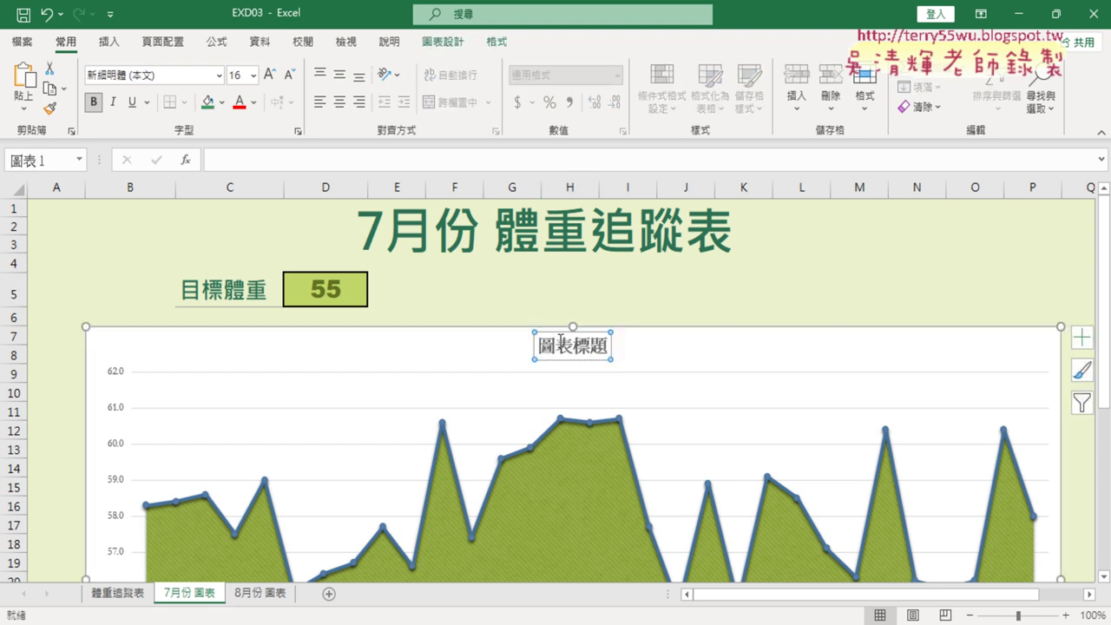
{"action": "left_click", "coordinate": [308, 161]}
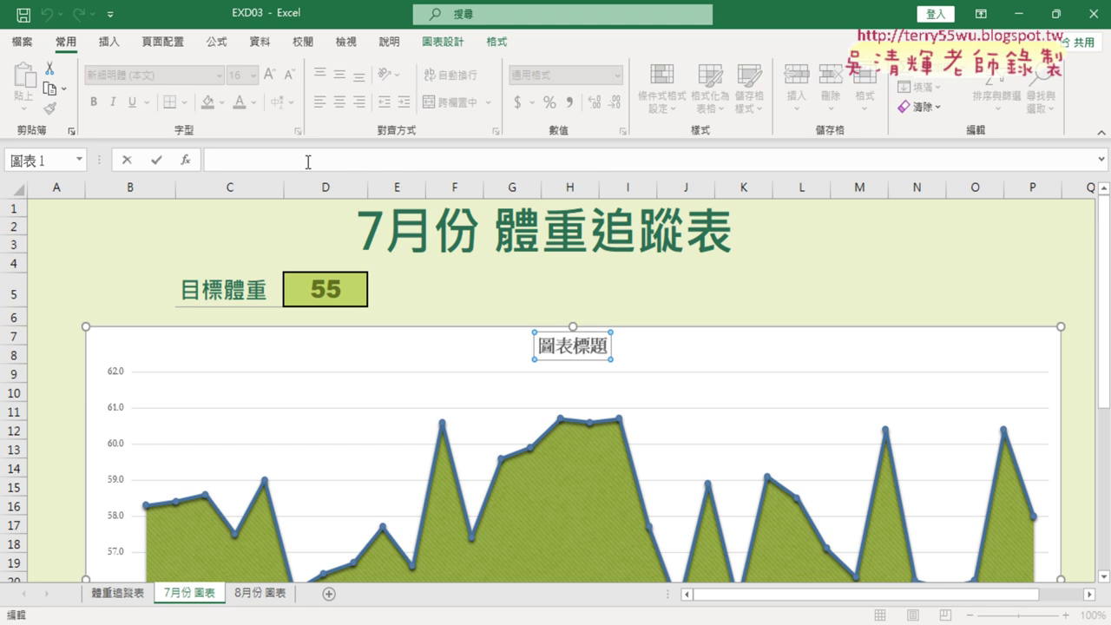
{"action": "type", "text": "="}
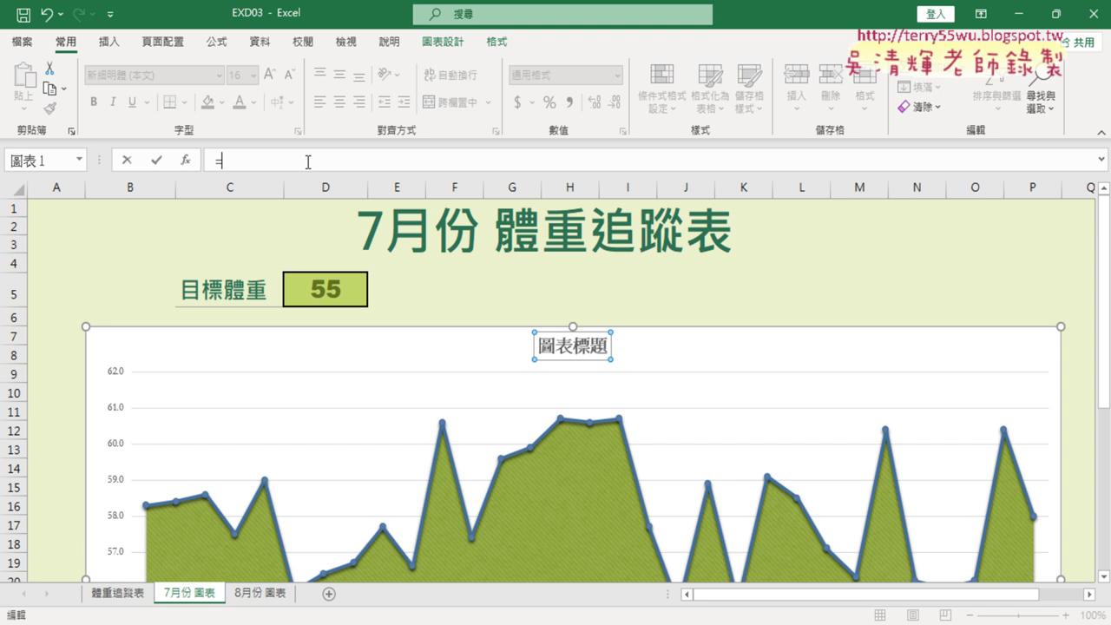
{"action": "left_click", "coordinate": [379, 234]}
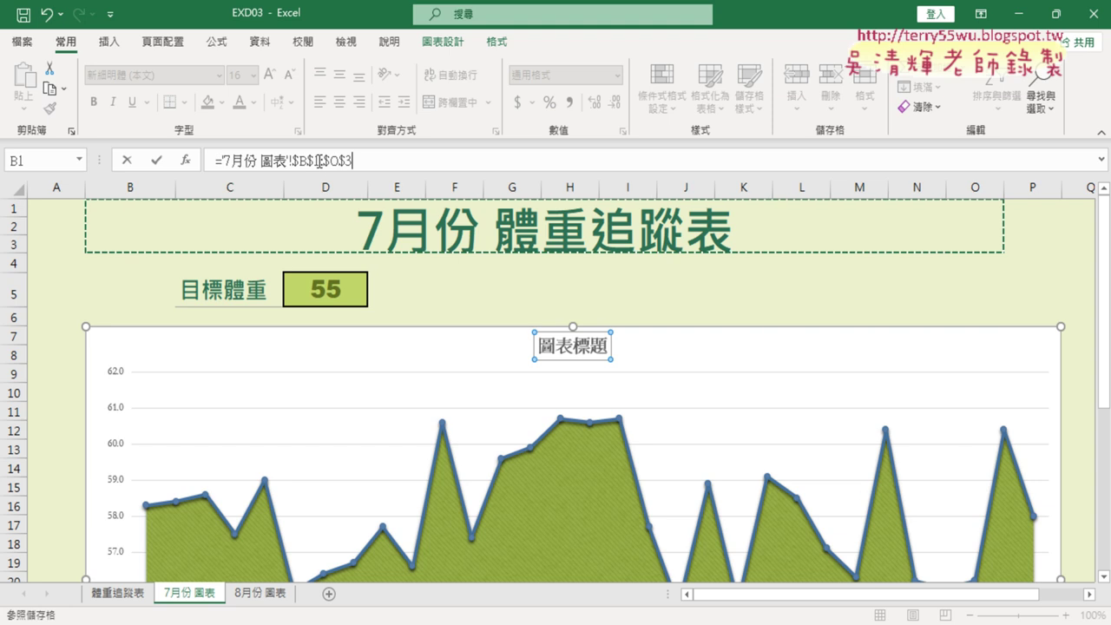
{"action": "left_click_drag", "start_coordinate": [320, 159], "coordinate": [394, 163]}
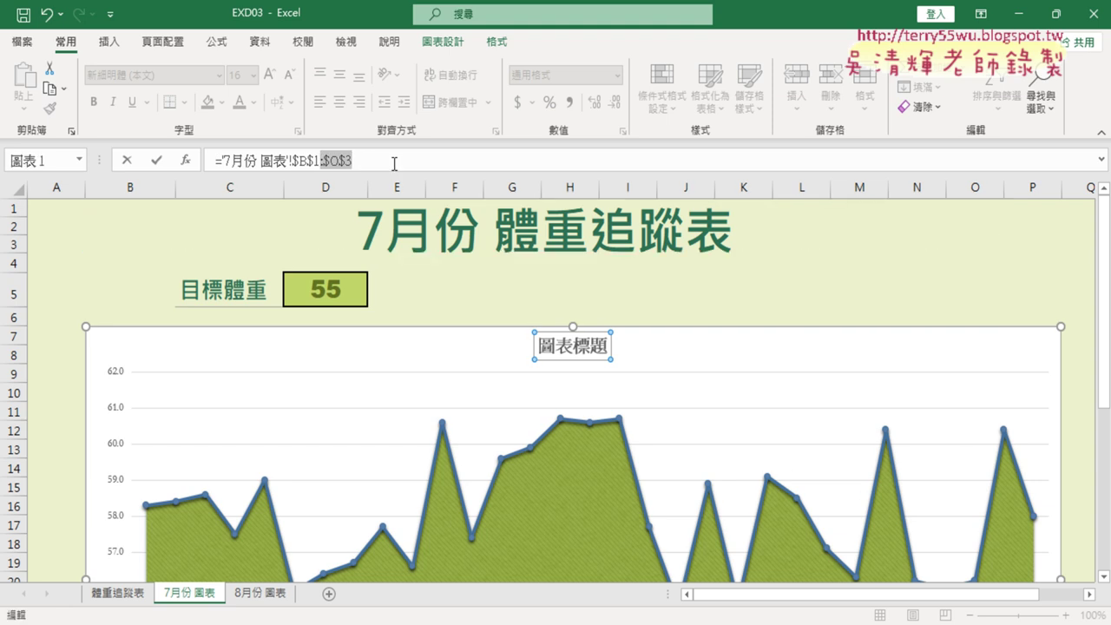
{"action": "key", "text": "BackSpace"}
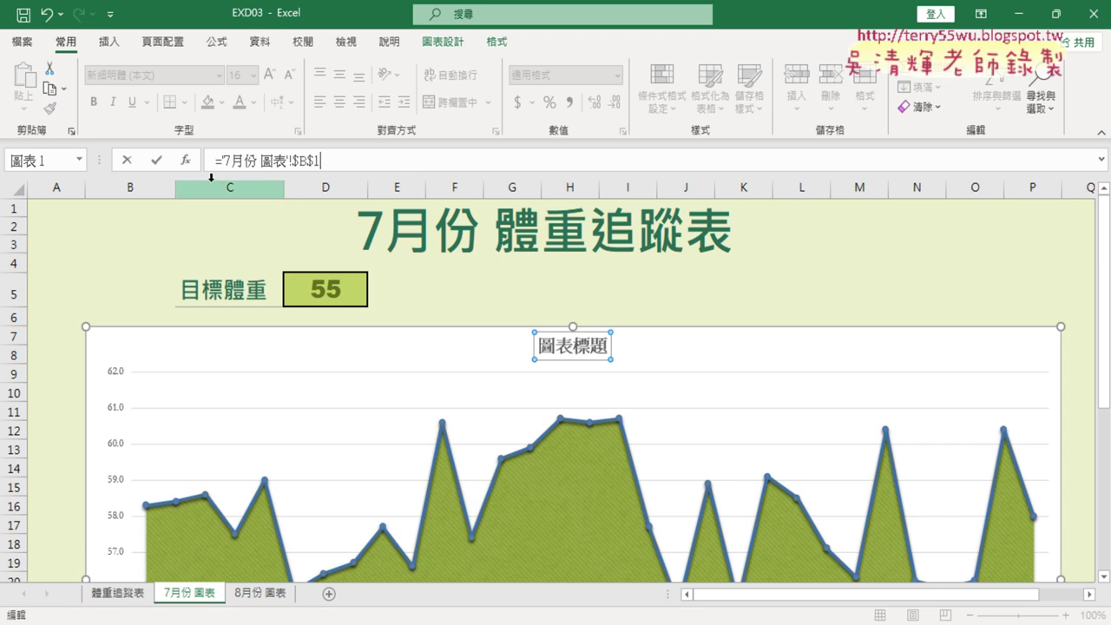
{"action": "left_click", "coordinate": [158, 161]}
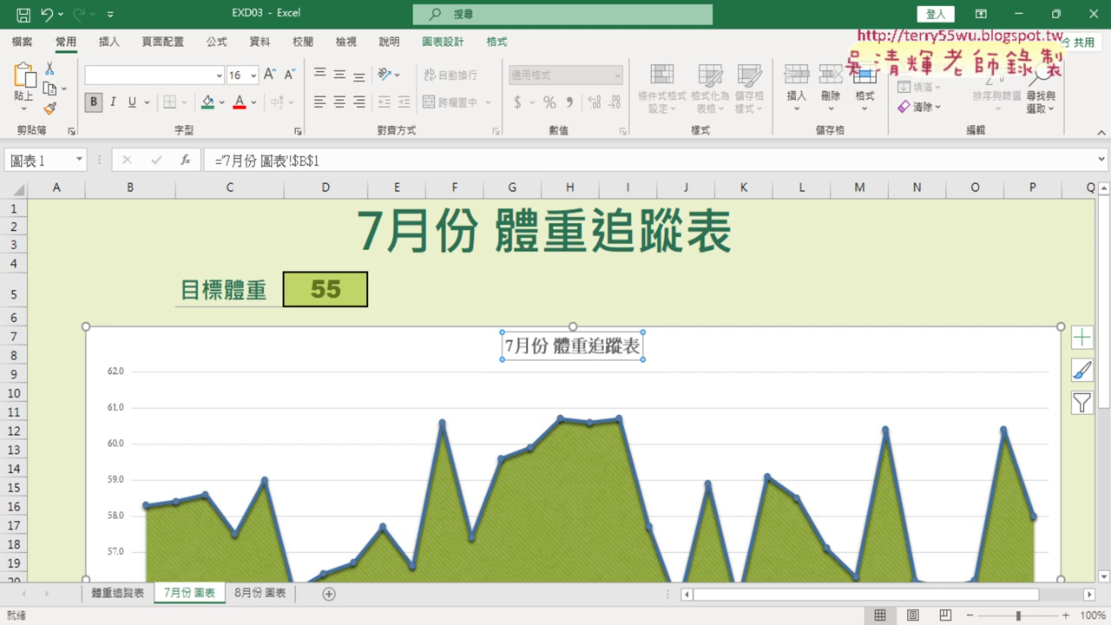
{"action": "key", "text": "alt+Tab"}
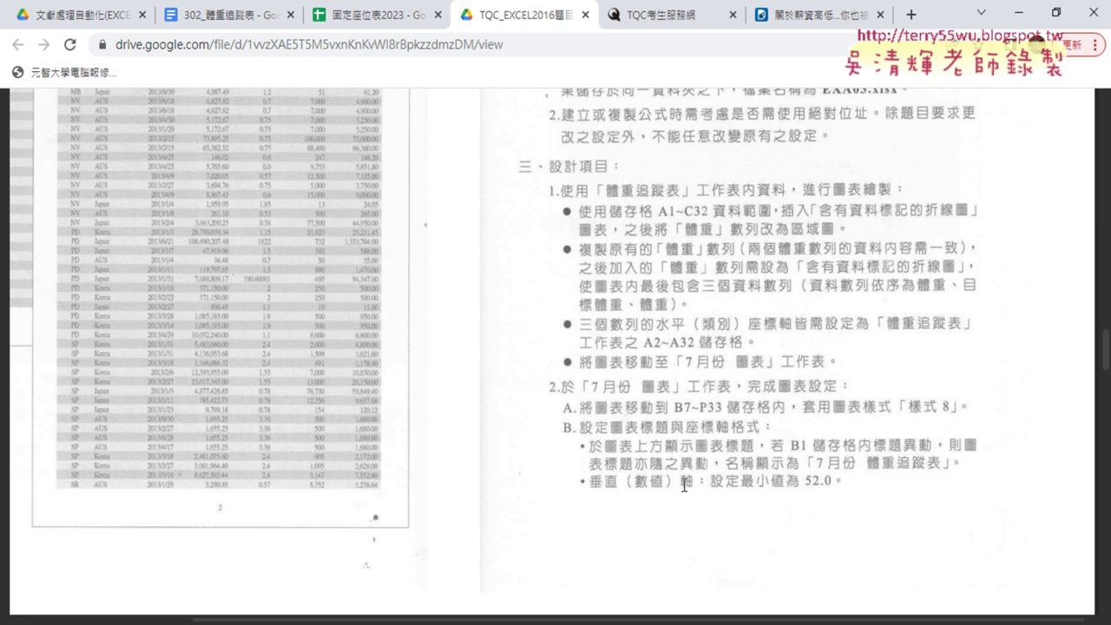
Step: In Format Axis, set the July chart's vertical axis minimum to 52, then return to the PDF
{"action": "left_click", "coordinate": [1011, 14]}
{"action": "scroll", "coordinate": [104, 369], "scroll_direction": "down", "scroll_amount": 3}
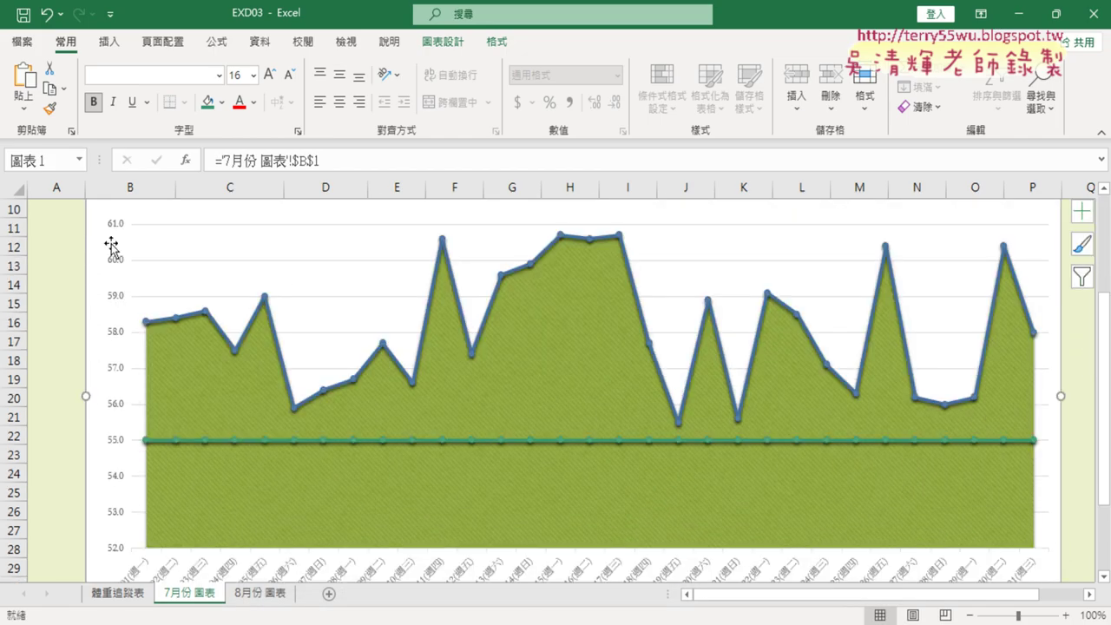
{"action": "scroll", "coordinate": [202, 410], "scroll_direction": "down", "scroll_amount": 4}
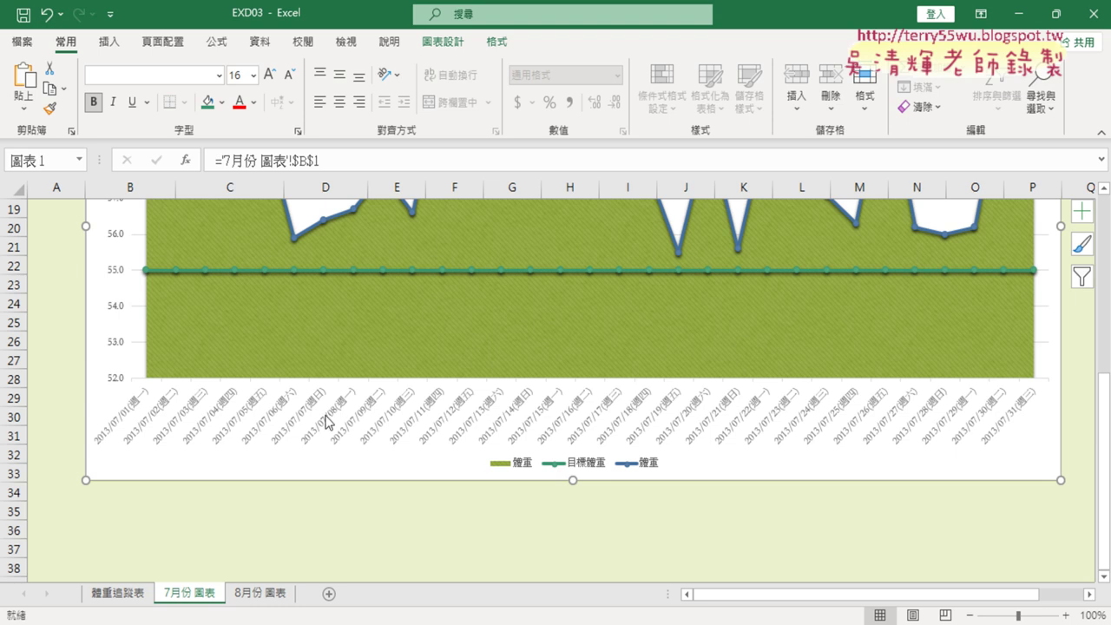
{"action": "scroll", "coordinate": [140, 295], "scroll_direction": "up", "scroll_amount": 4}
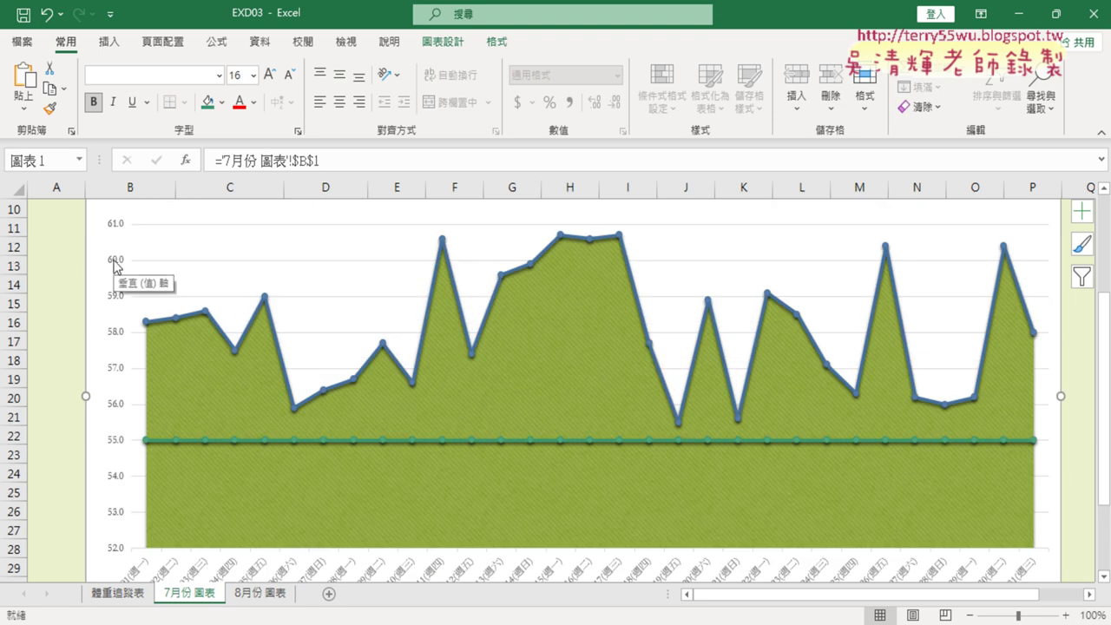
{"action": "right_click", "coordinate": [118, 267]}
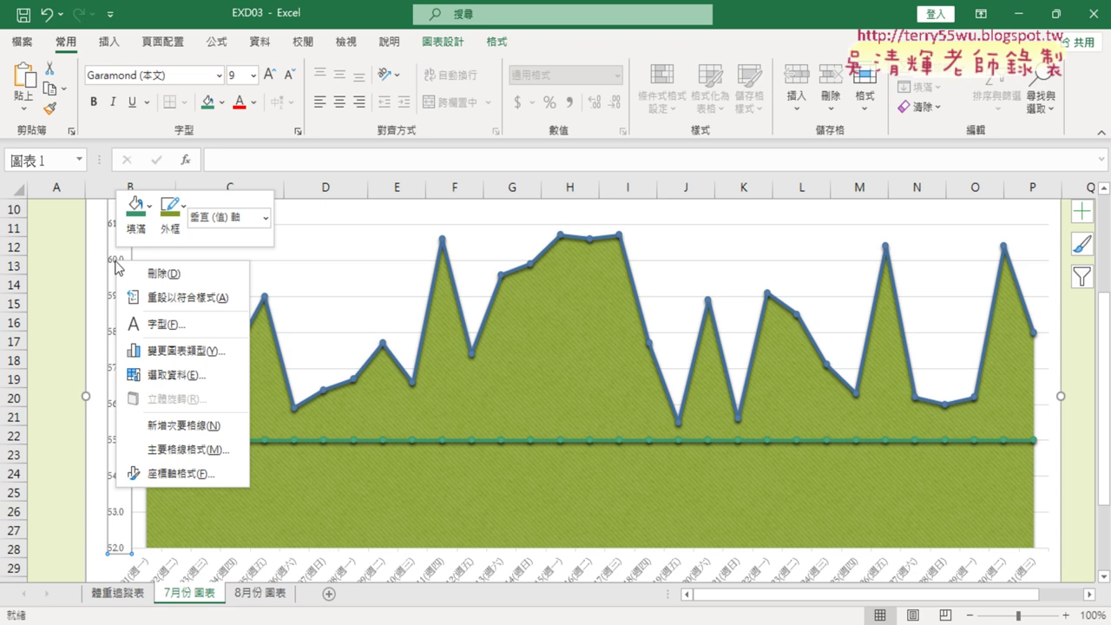
{"action": "left_click", "coordinate": [192, 475]}
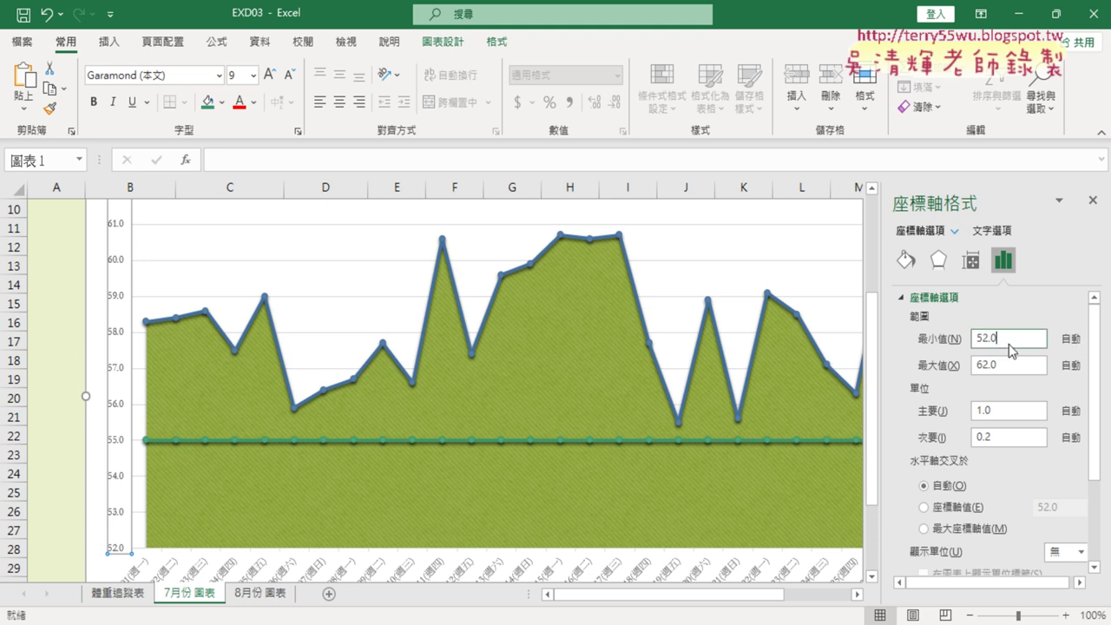
{"action": "left_click_drag", "start_coordinate": [1011, 342], "coordinate": [960, 343]}
{"action": "type", "text": "5"}
{"action": "key", "text": "Return"}
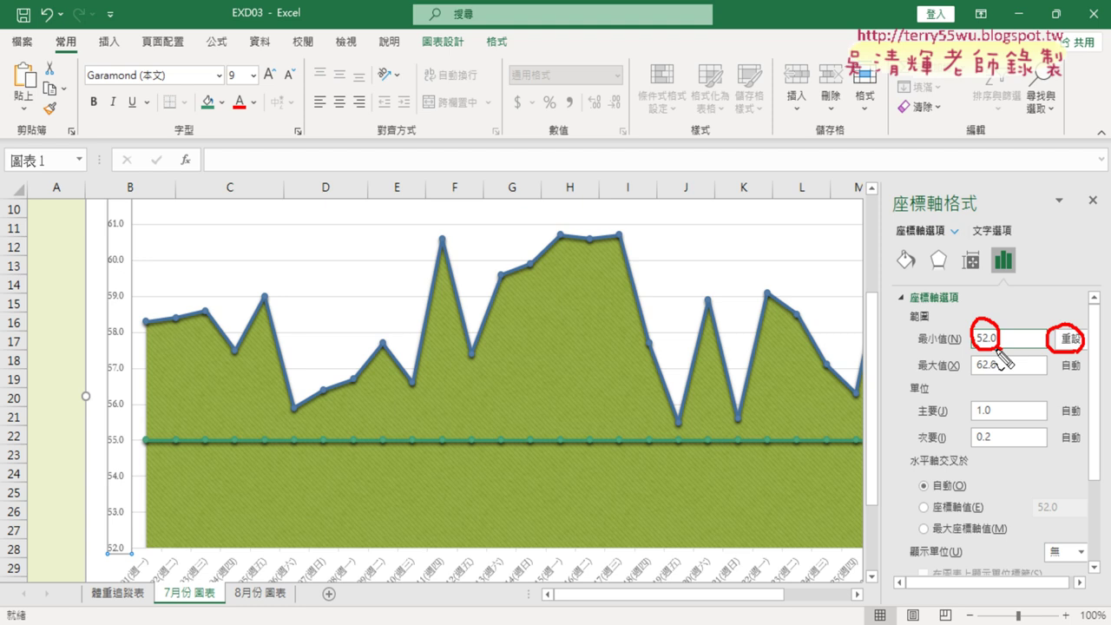
{"action": "key", "text": "Escape"}
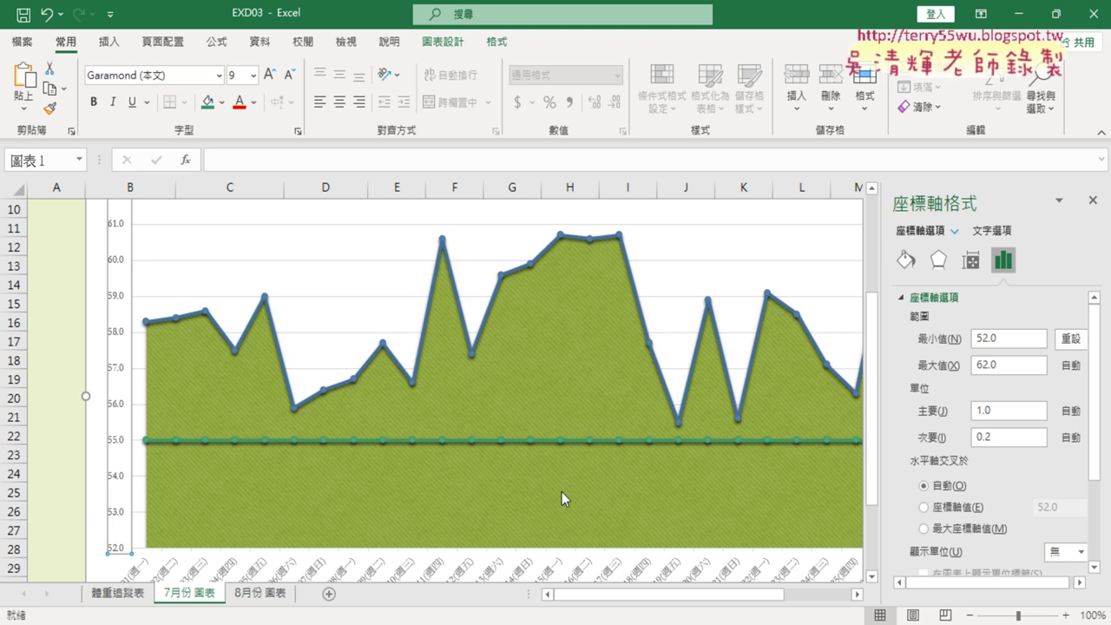
{"action": "key", "text": "alt+Tab"}
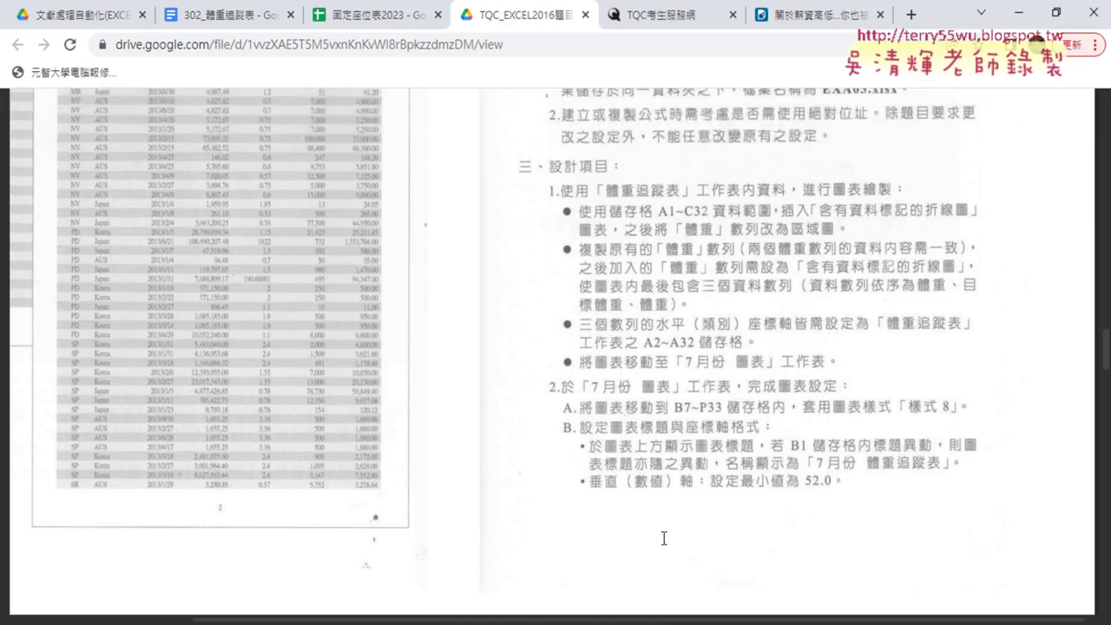
Step: Scroll to page 16's 8月份 圖表 requirements, then return to Excel
{"action": "scroll", "coordinate": [339, 614], "scroll_direction": "left", "scroll_amount": 3}
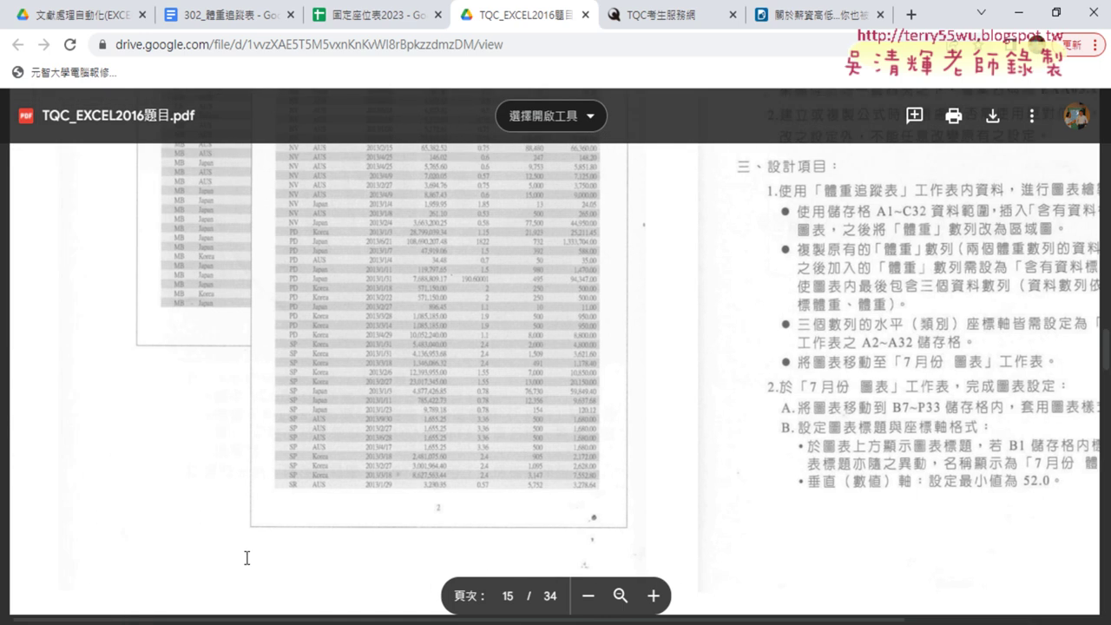
{"action": "scroll", "coordinate": [325, 466], "scroll_direction": "down", "scroll_amount": 5}
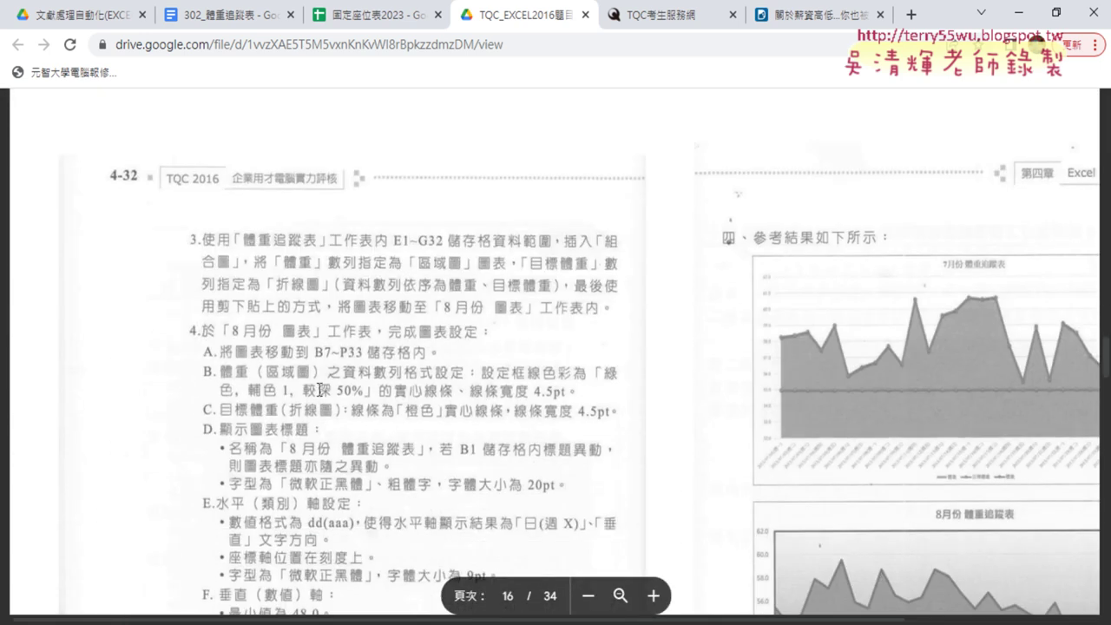
{"action": "scroll", "coordinate": [319, 389], "scroll_direction": "down", "scroll_amount": 1}
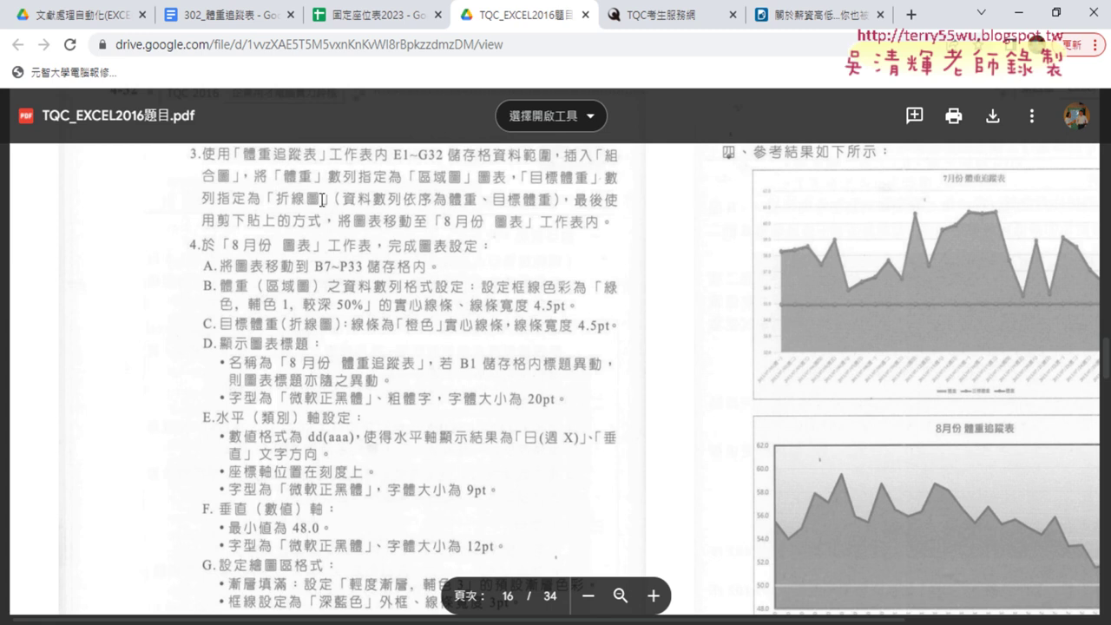
{"action": "key", "text": "alt+Tab"}
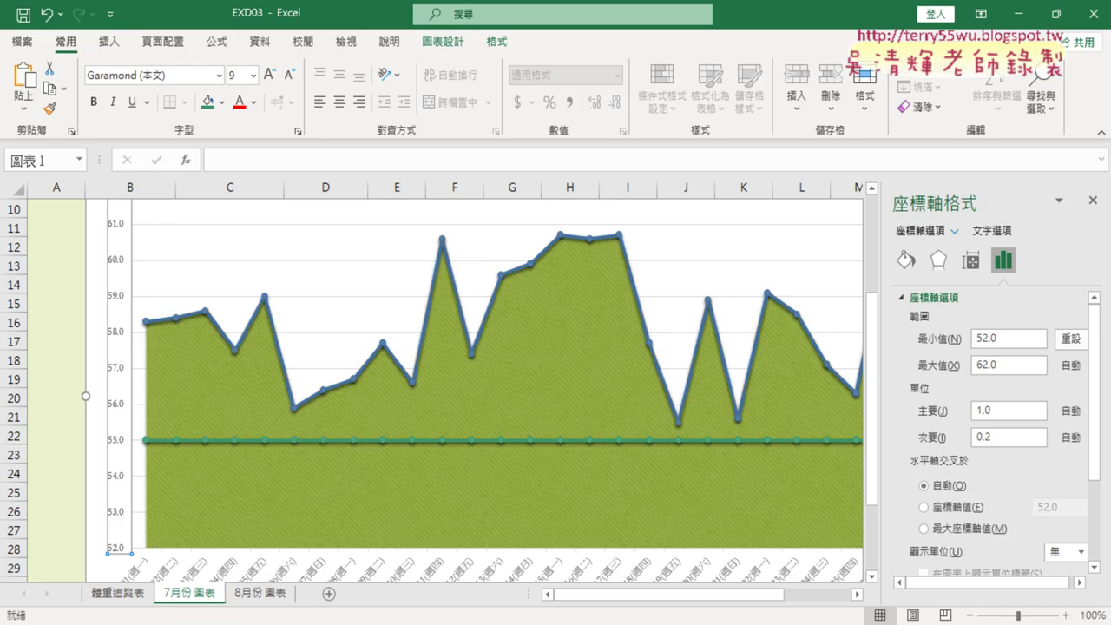
Step: On the 體重追蹤表 sheet, select the August table E1:G32 from its header row down
{"action": "left_click", "coordinate": [115, 595]}
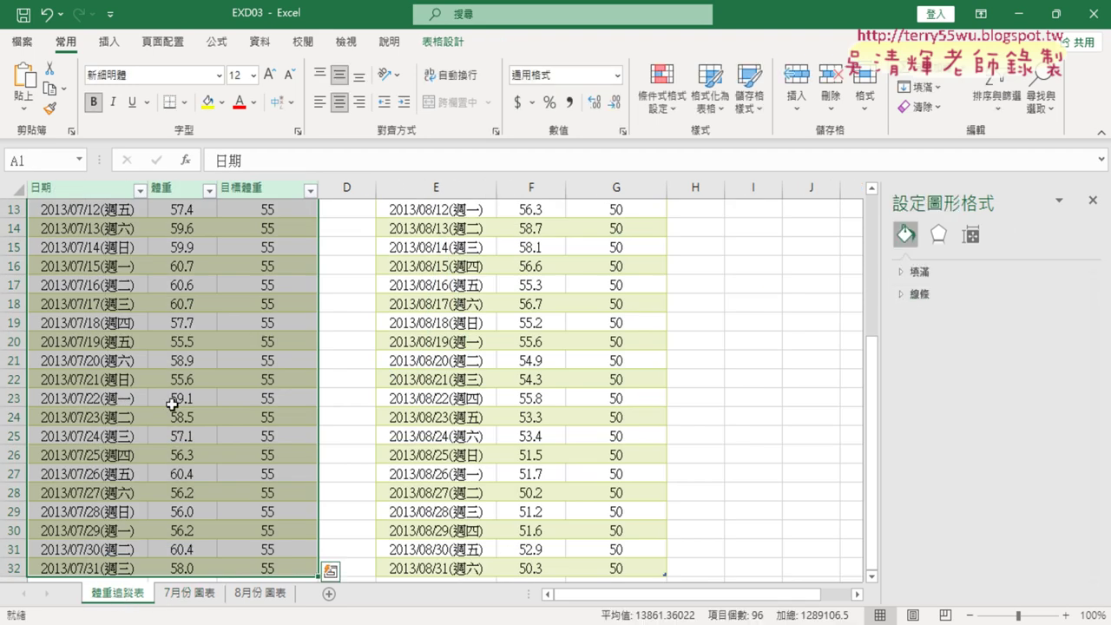
{"action": "scroll", "coordinate": [422, 420], "scroll_direction": "up", "scroll_amount": 4}
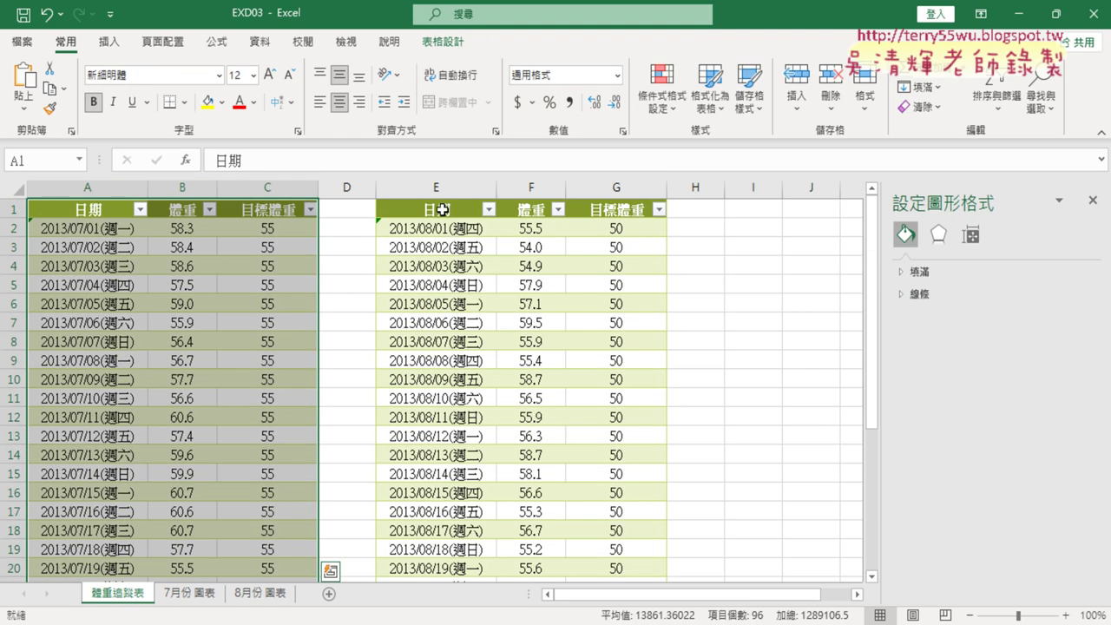
{"action": "left_click", "coordinate": [442, 209]}
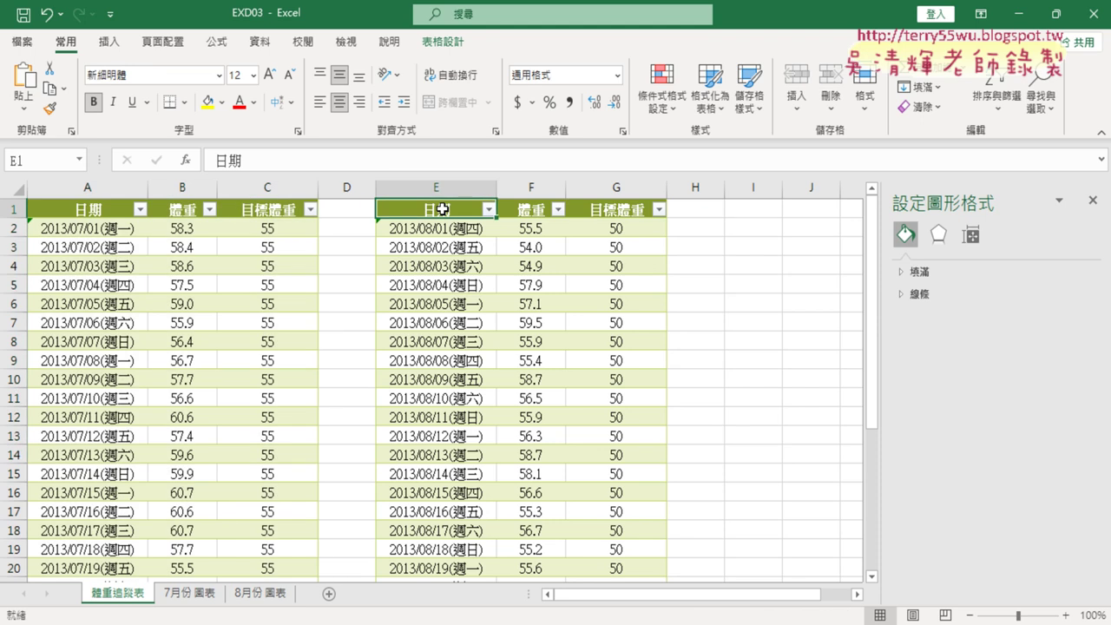
{"action": "key", "text": "ctrl+shift+Right"}
{"action": "key", "text": "ctrl+shift+Down"}
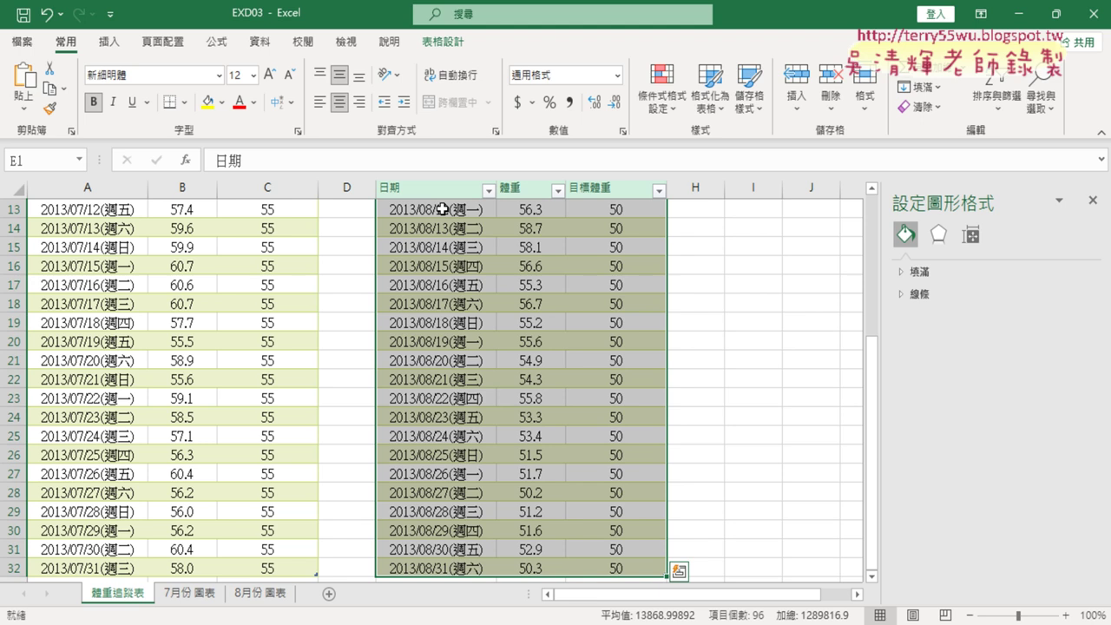
{"action": "left_click", "coordinate": [120, 43]}
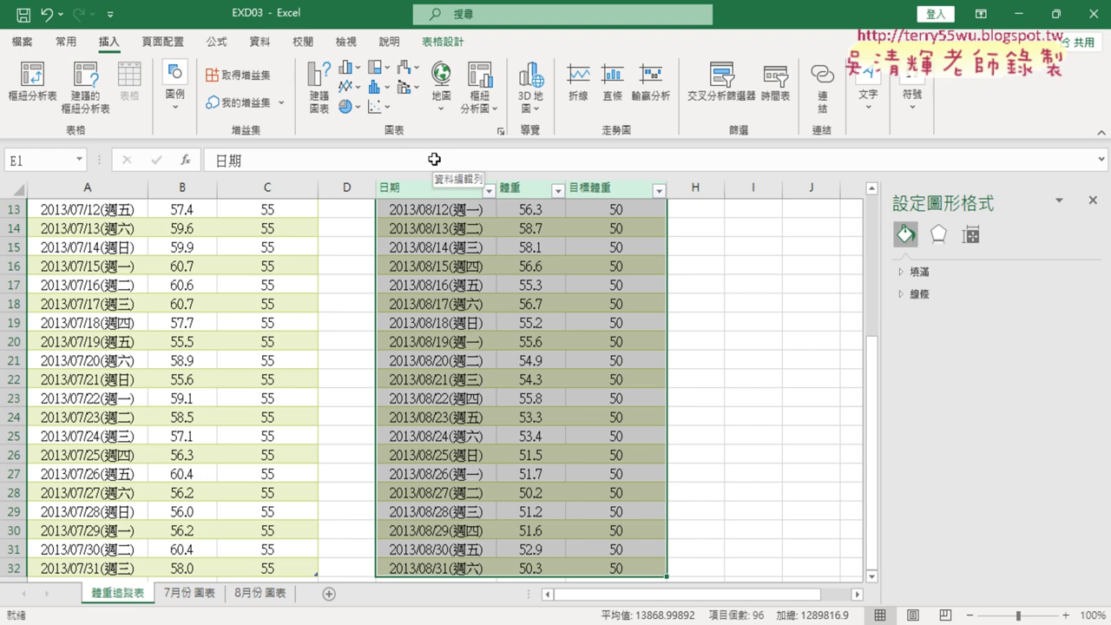
{"action": "key", "text": "alt+Tab"}
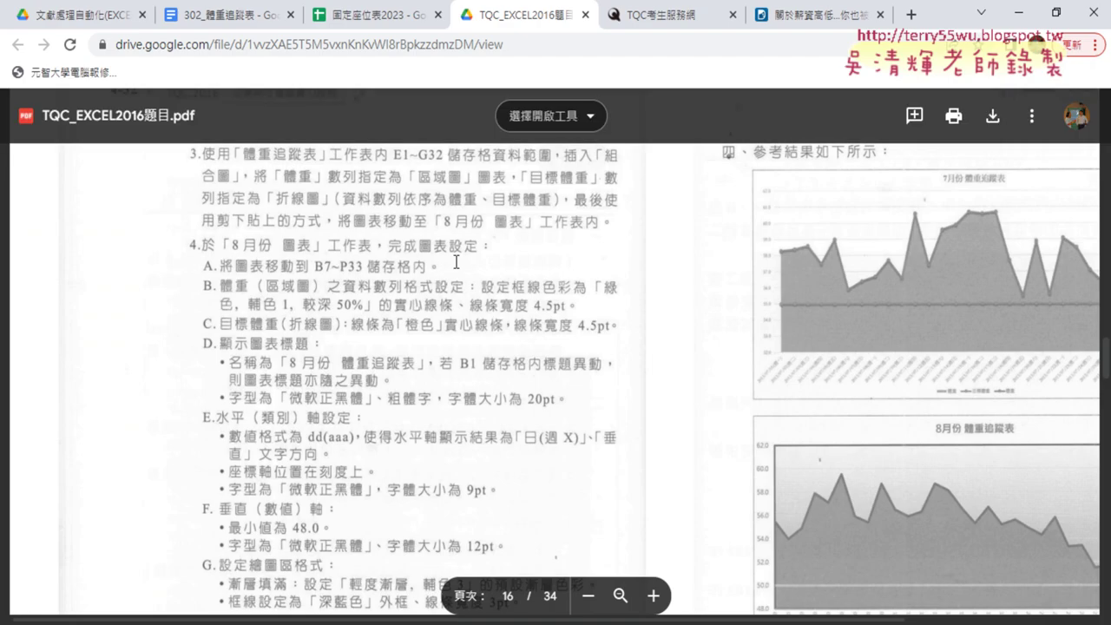
{"action": "scroll", "coordinate": [455, 252], "scroll_direction": "up", "scroll_amount": 1}
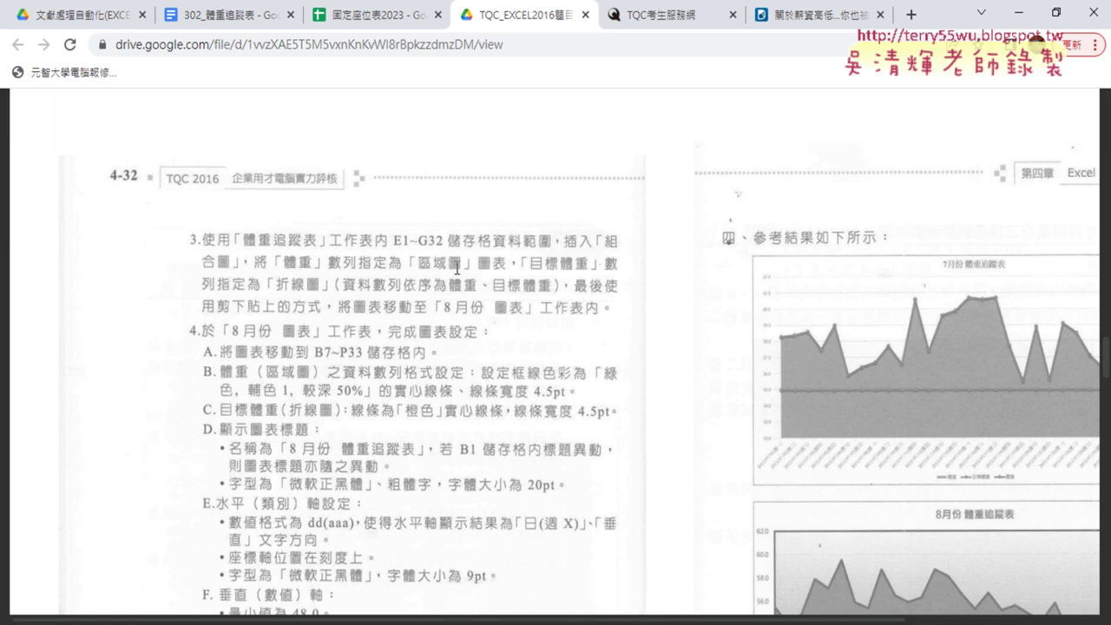
{"action": "left_click", "coordinate": [1020, 15]}
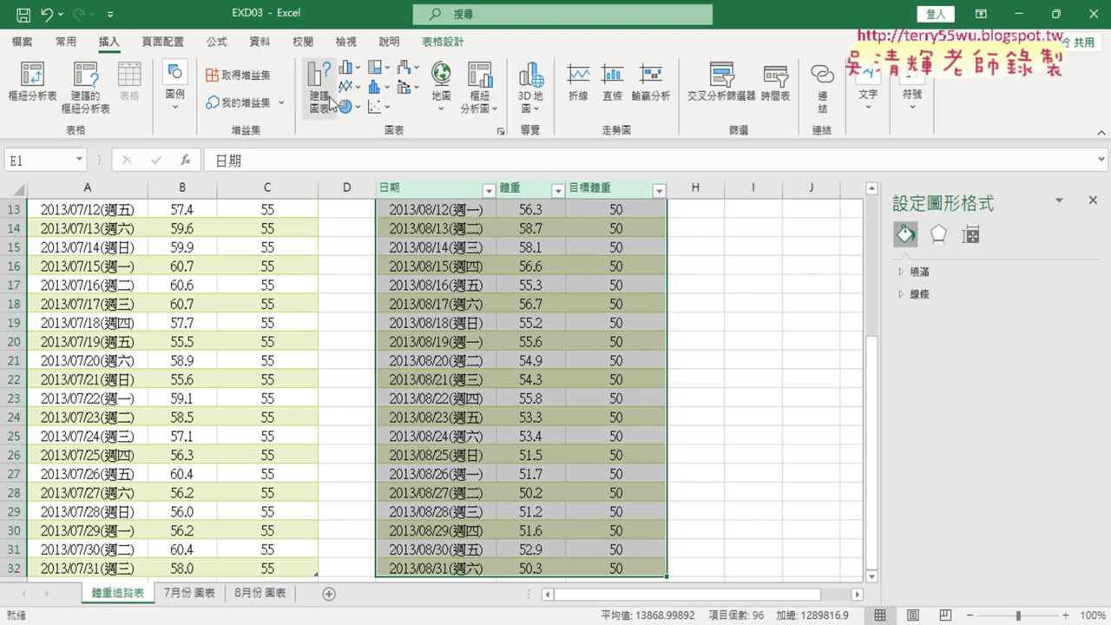
Step: Insert a custom combo chart using the Area type for the August 體重 and 目標體重 data
{"action": "left_click", "coordinate": [418, 89]}
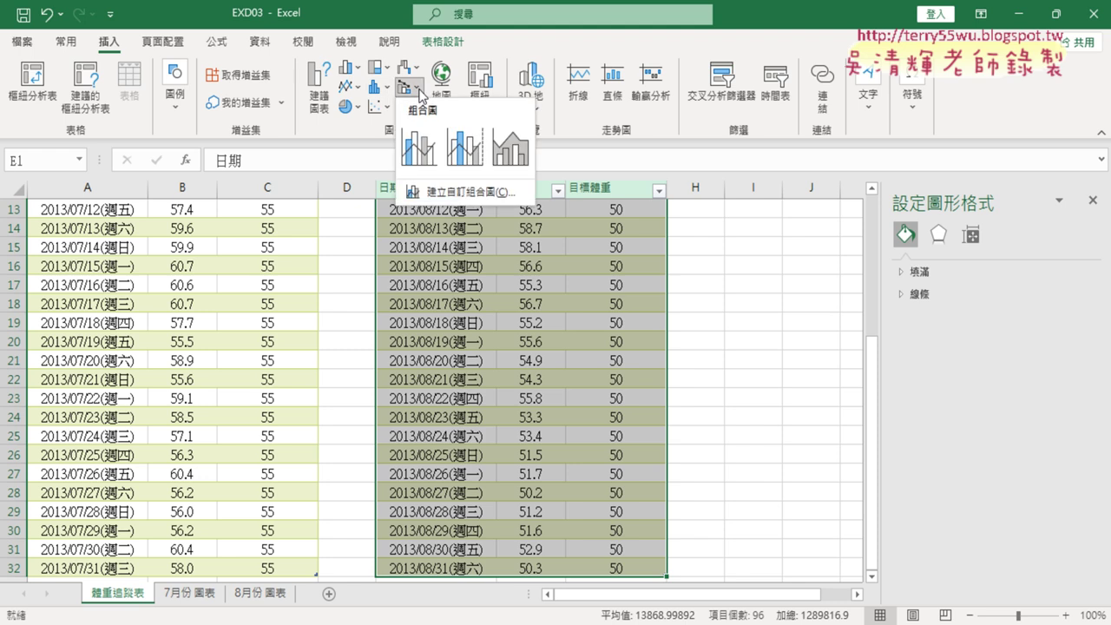
{"action": "left_click", "coordinate": [439, 198]}
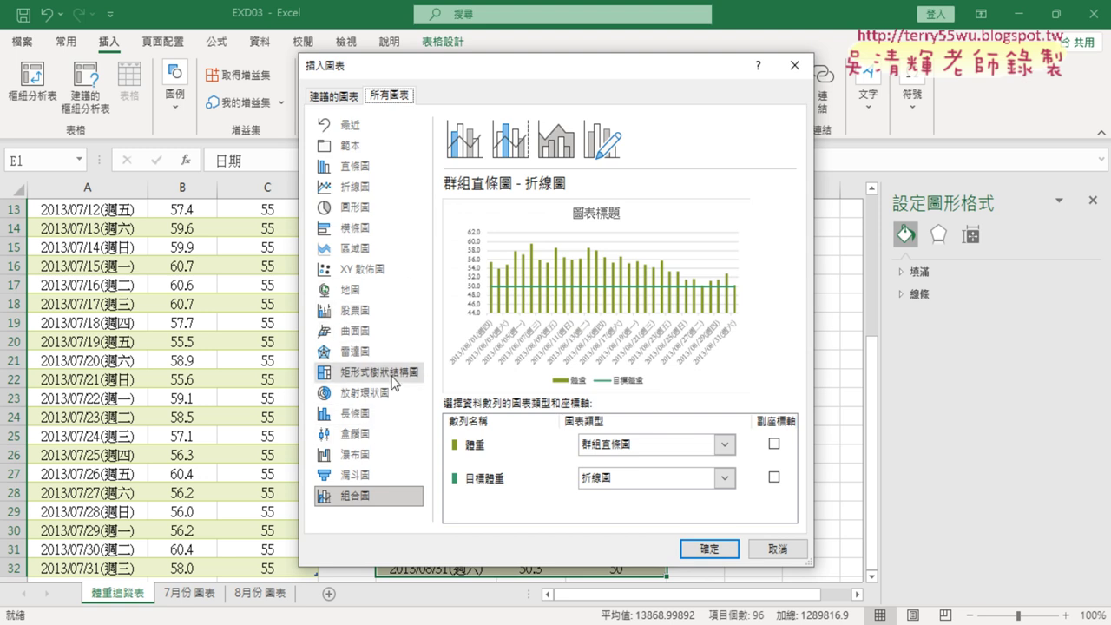
{"action": "left_click", "coordinate": [392, 253]}
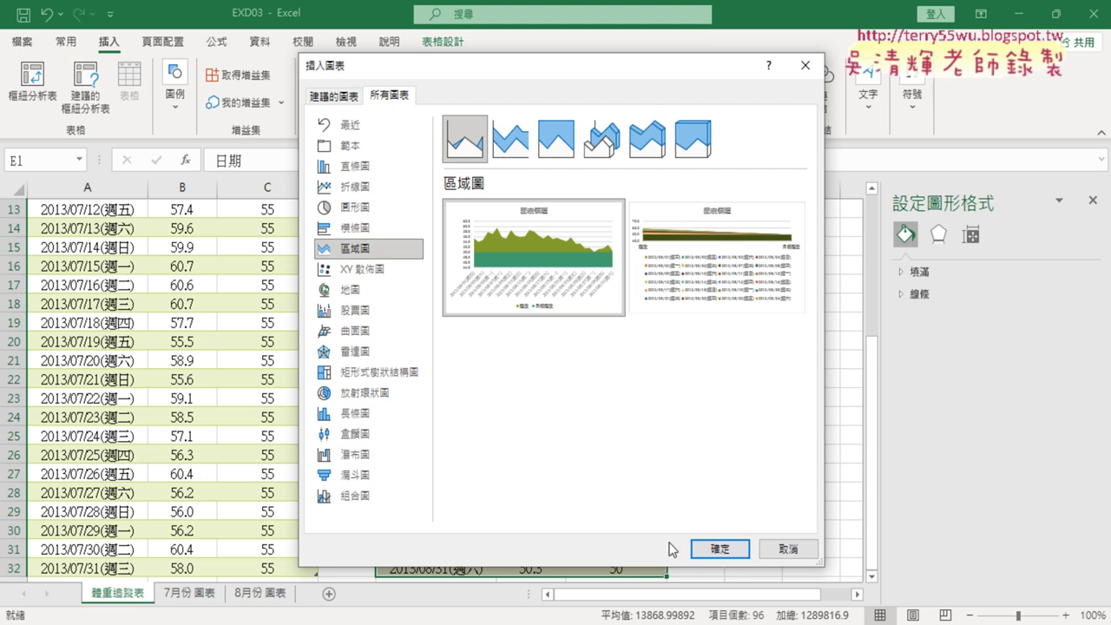
{"action": "left_click_drag", "start_coordinate": [417, 65], "coordinate": [692, 89]}
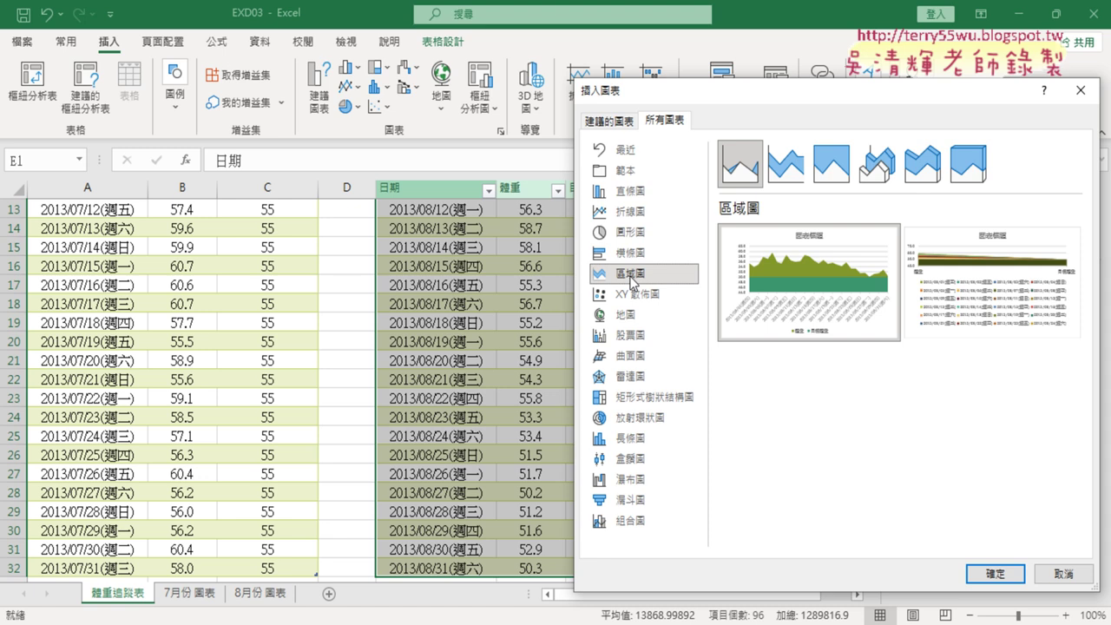
{"action": "left_click", "coordinate": [996, 572]}
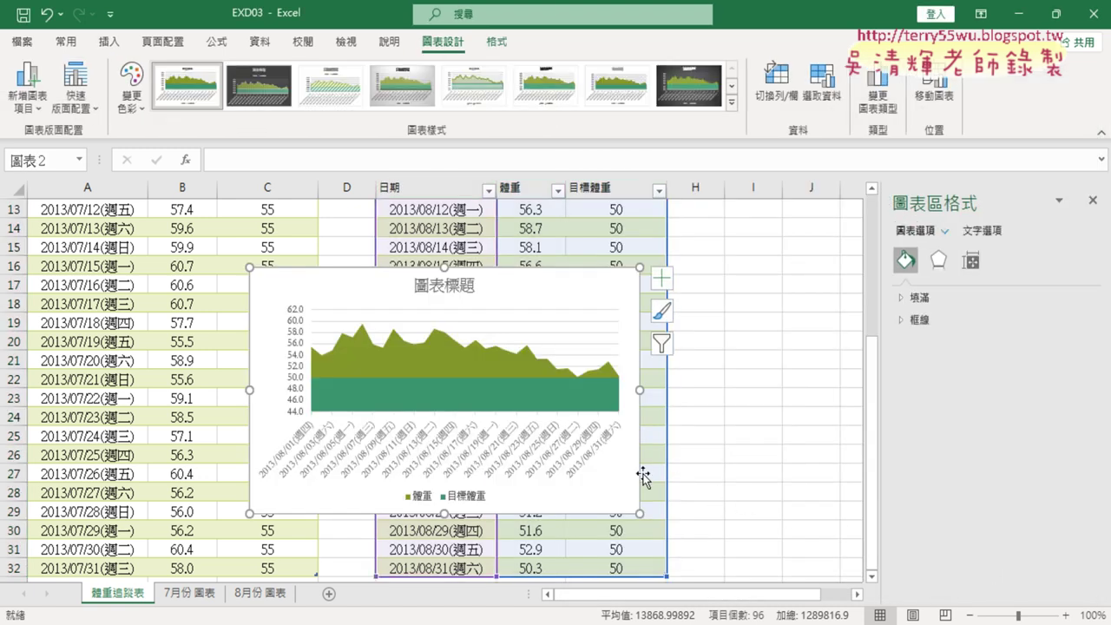
Step: Select the 目標體重 area series in the August weight chart, apart from 體重
{"action": "left_click", "coordinate": [419, 381]}
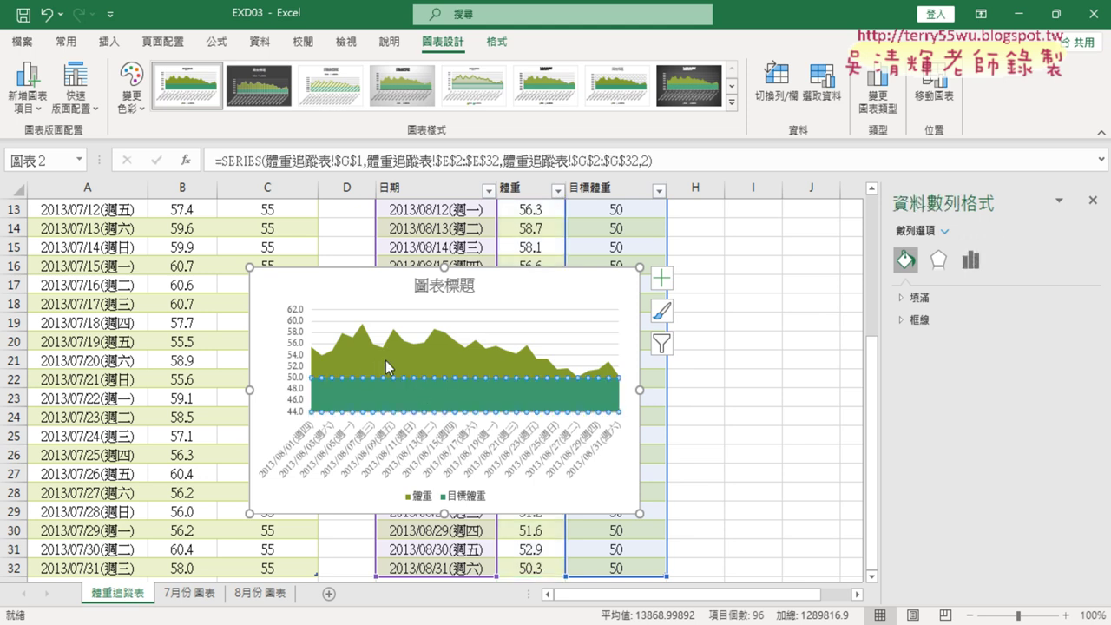
{"action": "left_click", "coordinate": [391, 365]}
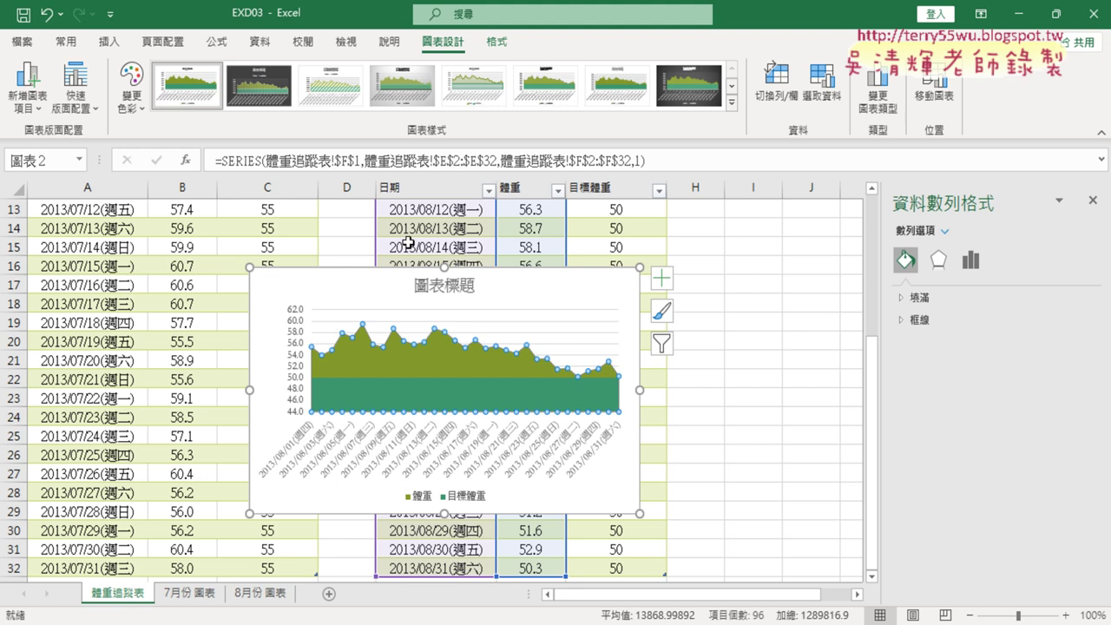
{"action": "scroll", "coordinate": [406, 241], "scroll_direction": "up", "scroll_amount": 2}
{"action": "scroll", "coordinate": [445, 192], "scroll_direction": "up", "scroll_amount": 1}
{"action": "scroll", "coordinate": [445, 192], "scroll_direction": "up", "scroll_amount": 1}
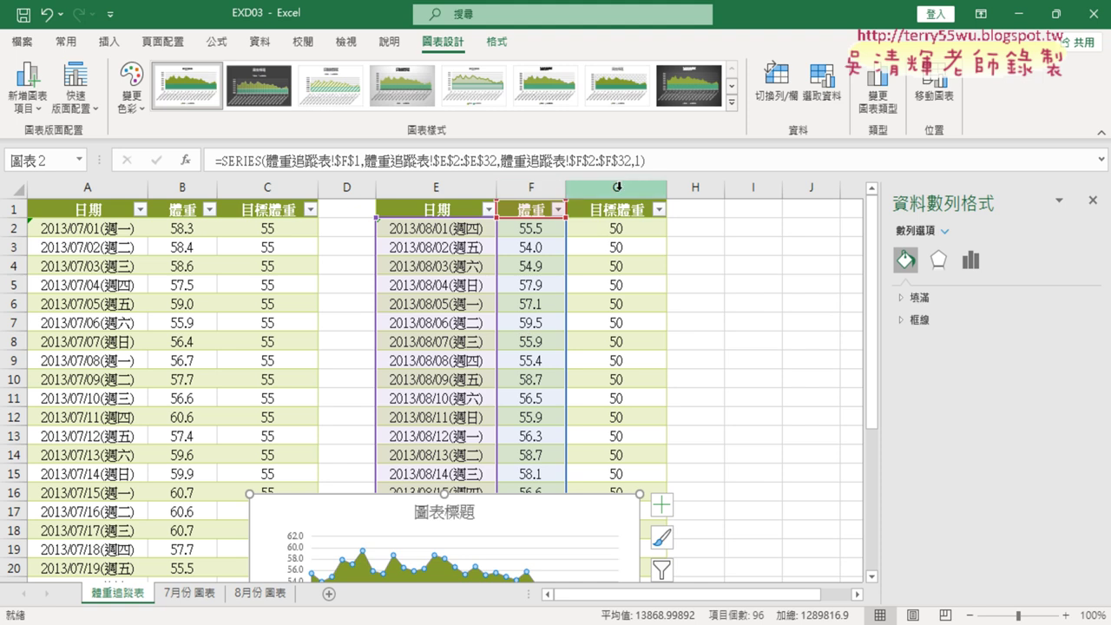
{"action": "scroll", "coordinate": [637, 455], "scroll_direction": "down", "scroll_amount": 3}
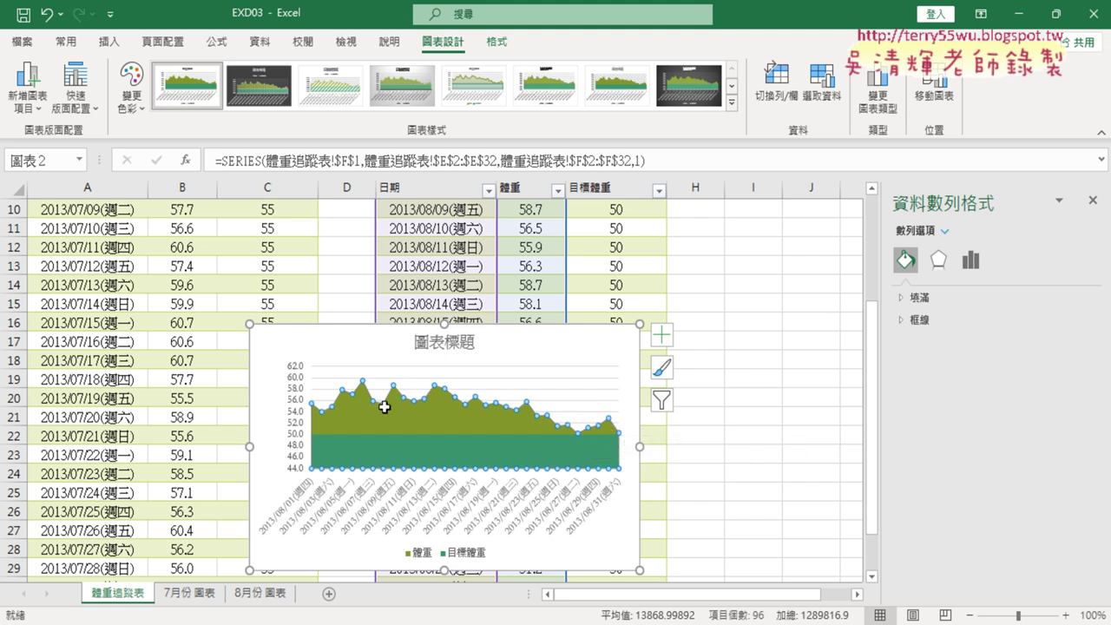
{"action": "left_click", "coordinate": [397, 451]}
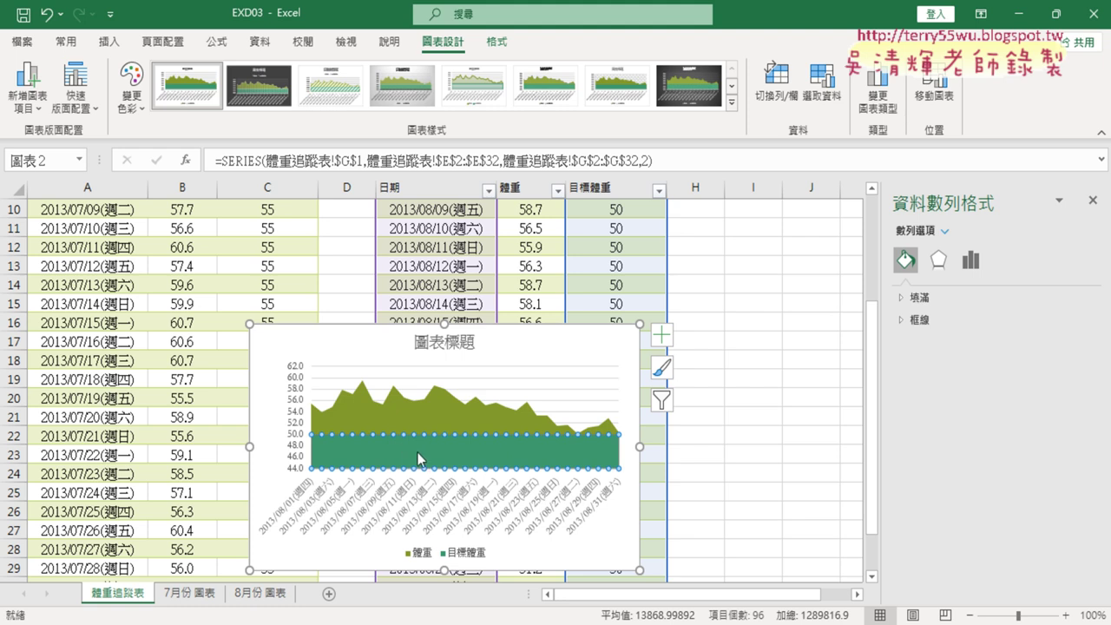
{"action": "mouse_move", "coordinate": [412, 450]}
Step: In the Combo chart type settings, switch 目標體重 to a Line chart and keep 體重 as an area
{"action": "left_click", "coordinate": [885, 106]}
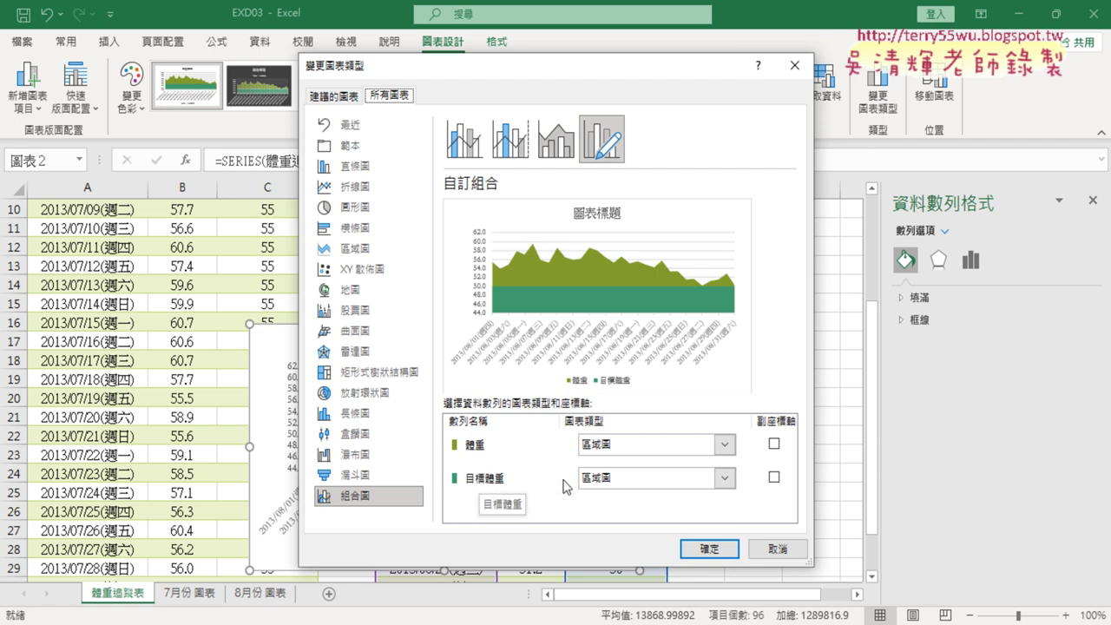
{"action": "left_click", "coordinate": [721, 478]}
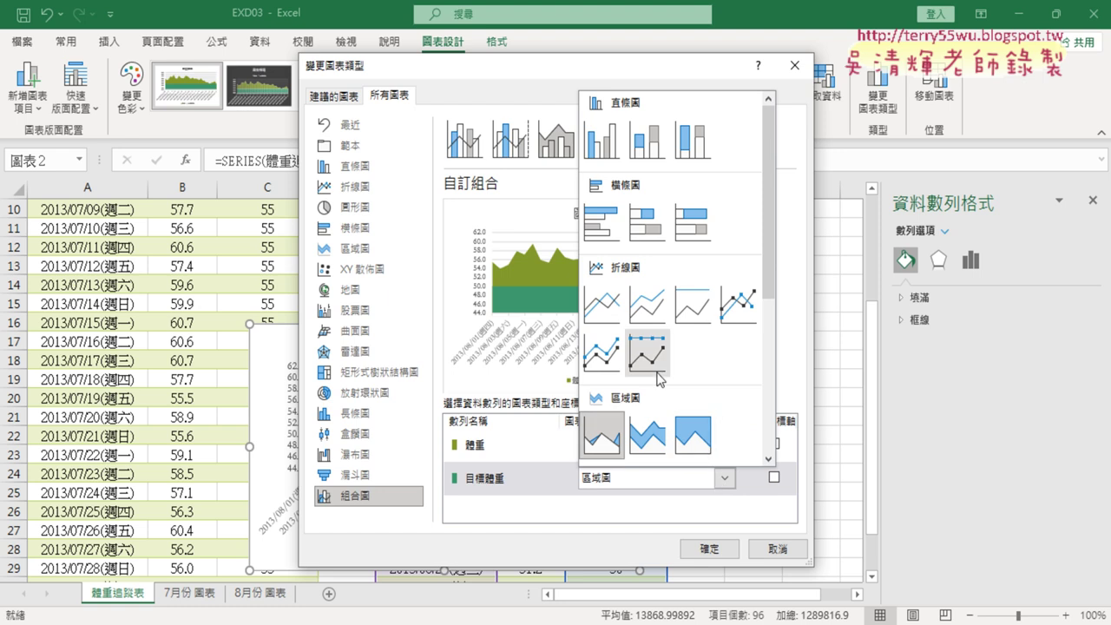
{"action": "left_click", "coordinate": [605, 312]}
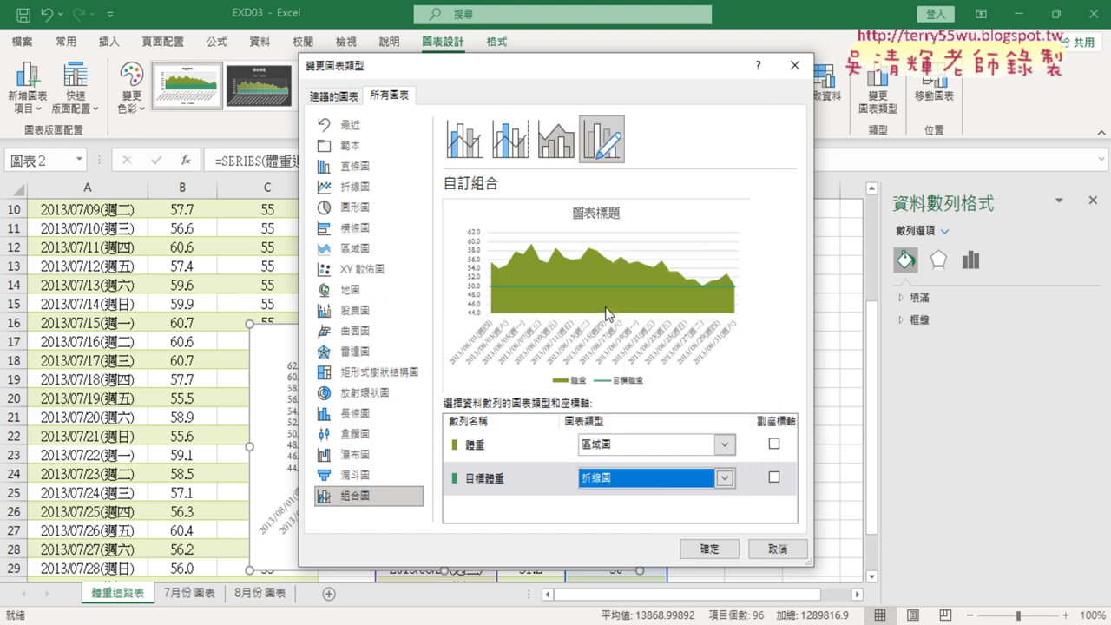
{"action": "left_click", "coordinate": [708, 549]}
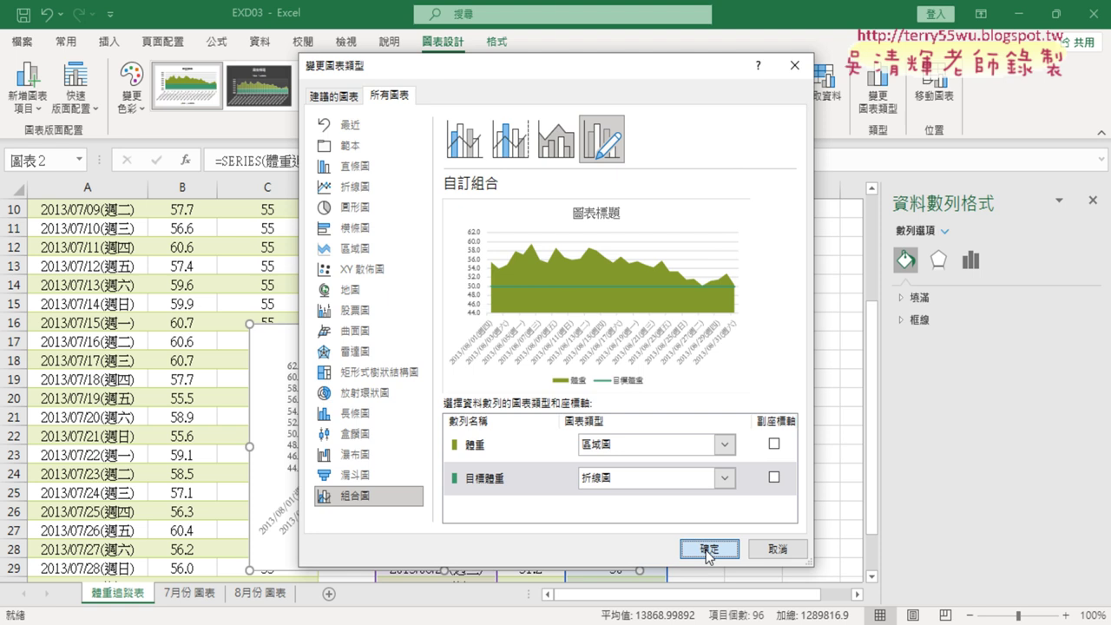
{"action": "left_click", "coordinate": [707, 548]}
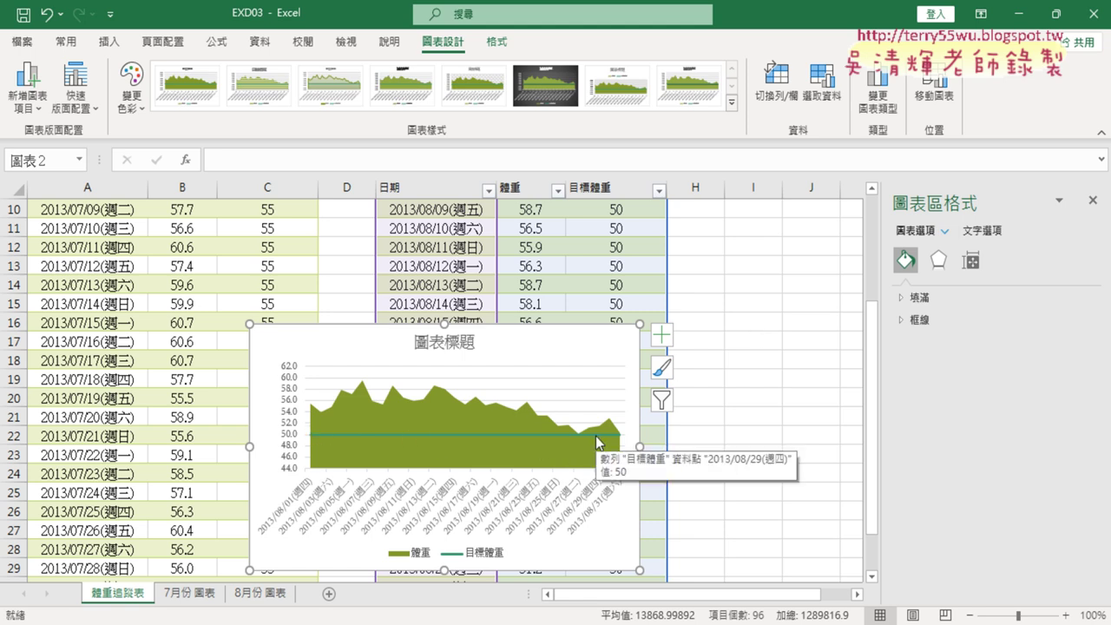
Step: Cut the chart and paste it at cell B7 on the 8月份 圖表 sheet
{"action": "right_click", "coordinate": [552, 342]}
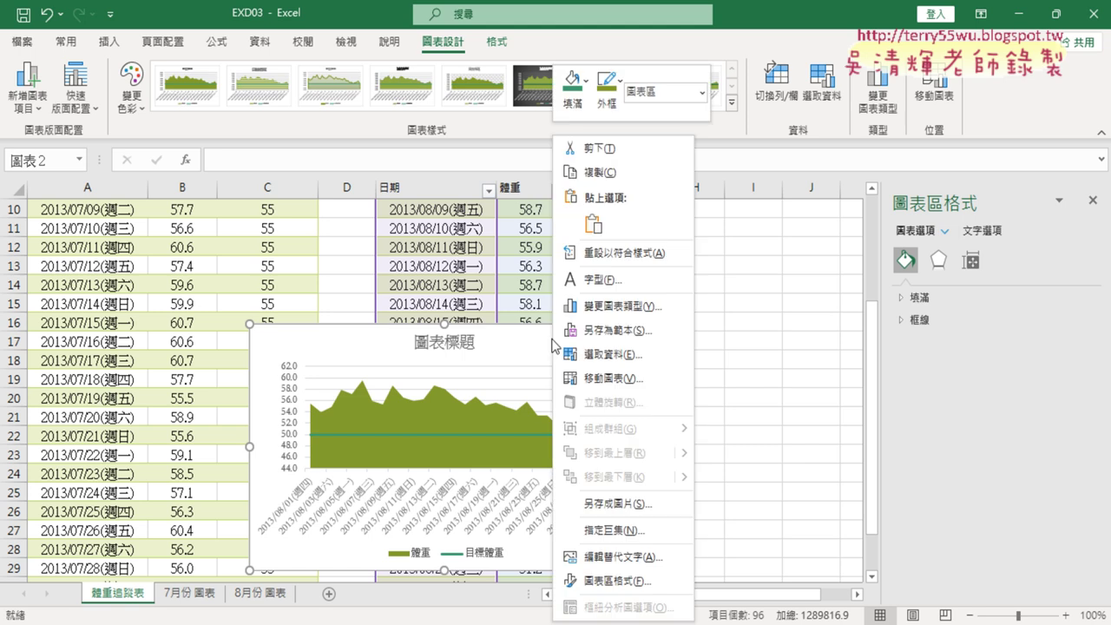
{"action": "left_click", "coordinate": [599, 149]}
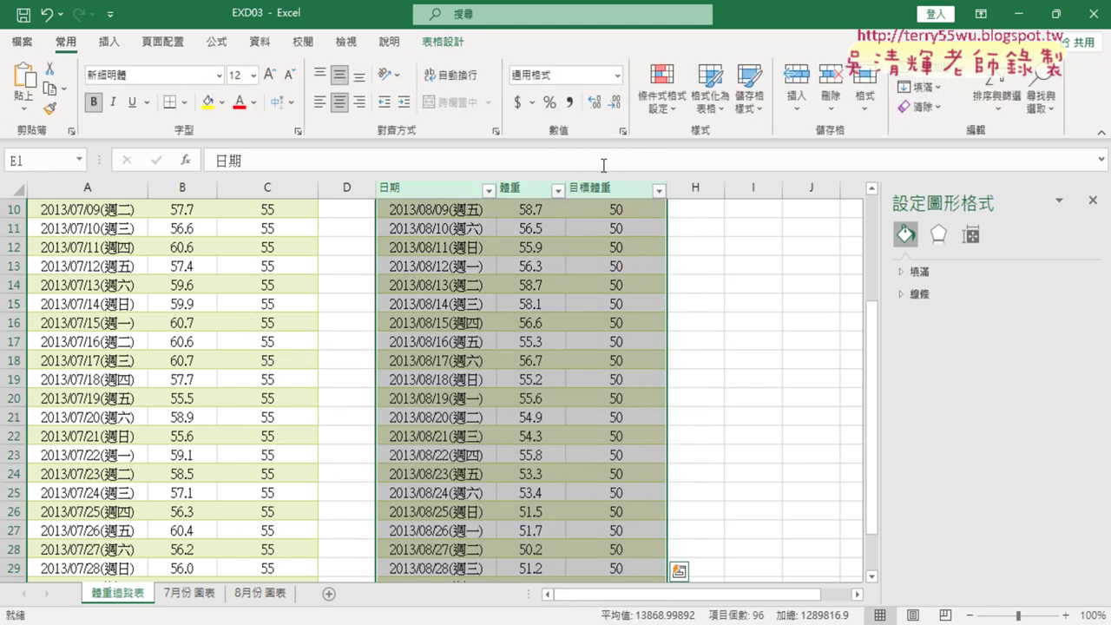
{"action": "left_click", "coordinate": [247, 597]}
{"action": "left_click", "coordinate": [113, 335]}
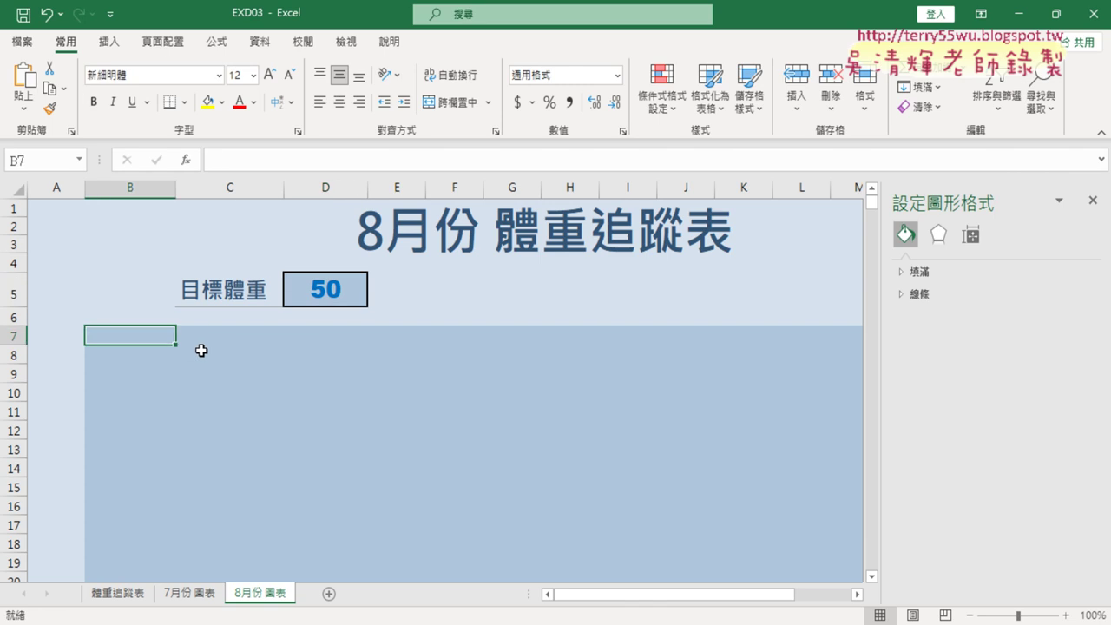
{"action": "key", "text": "ctrl+v"}
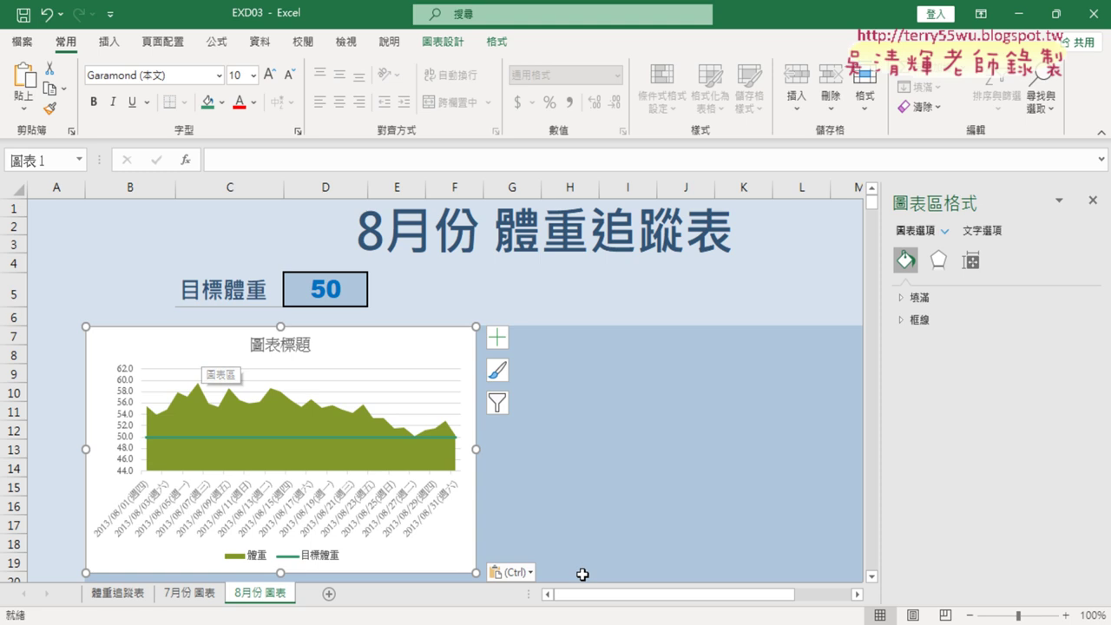
Step: Stretch the chart wider toward column P and extend its bottom edge downward
{"action": "scroll", "coordinate": [599, 583], "scroll_direction": "down", "scroll_amount": 1}
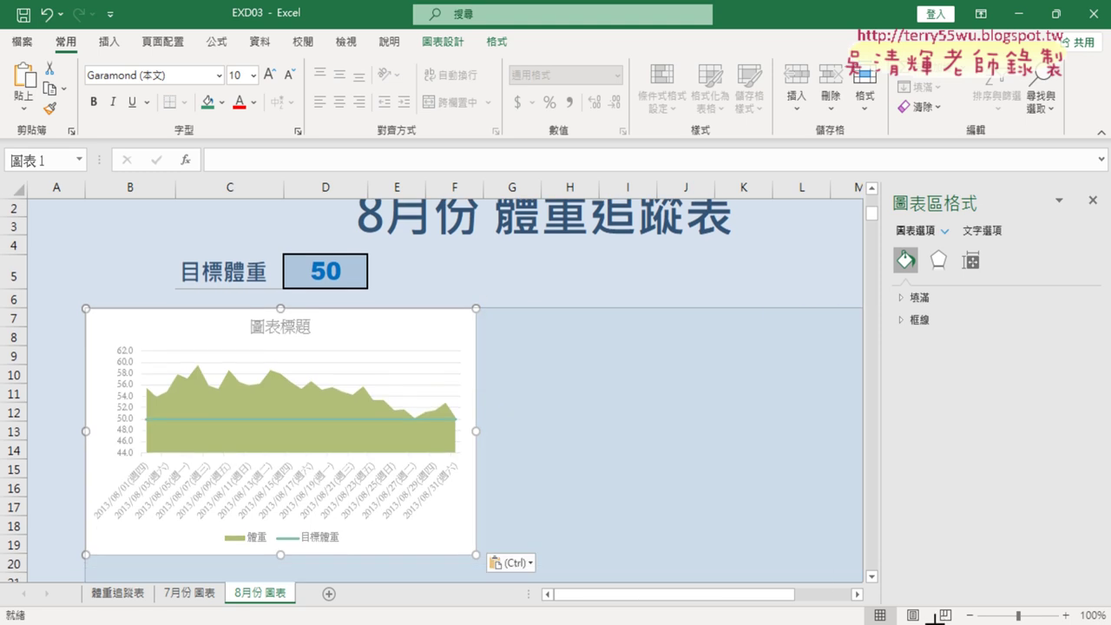
{"action": "mouse_move", "coordinate": [935, 618]}
{"action": "left_mouse_down"}
{"action": "mouse_move", "coordinate": [798, 569]}
{"action": "mouse_move", "coordinate": [831, 599]}
{"action": "left_mouse_up"}
{"action": "scroll", "coordinate": [674, 483], "scroll_direction": "down", "scroll_amount": 2}
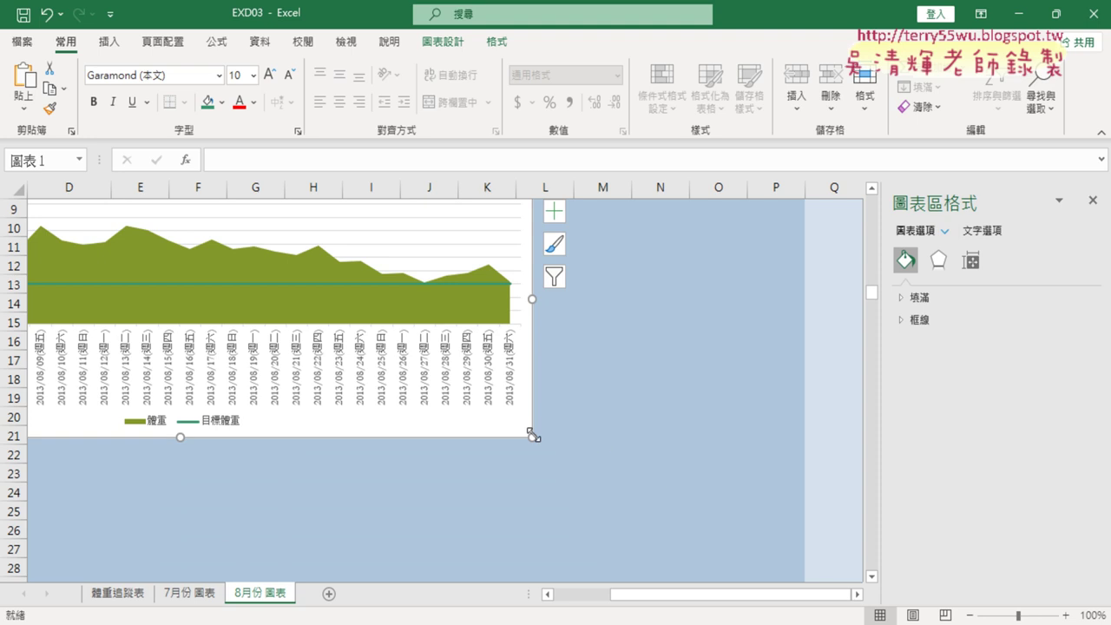
{"action": "left_click", "coordinate": [532, 435]}
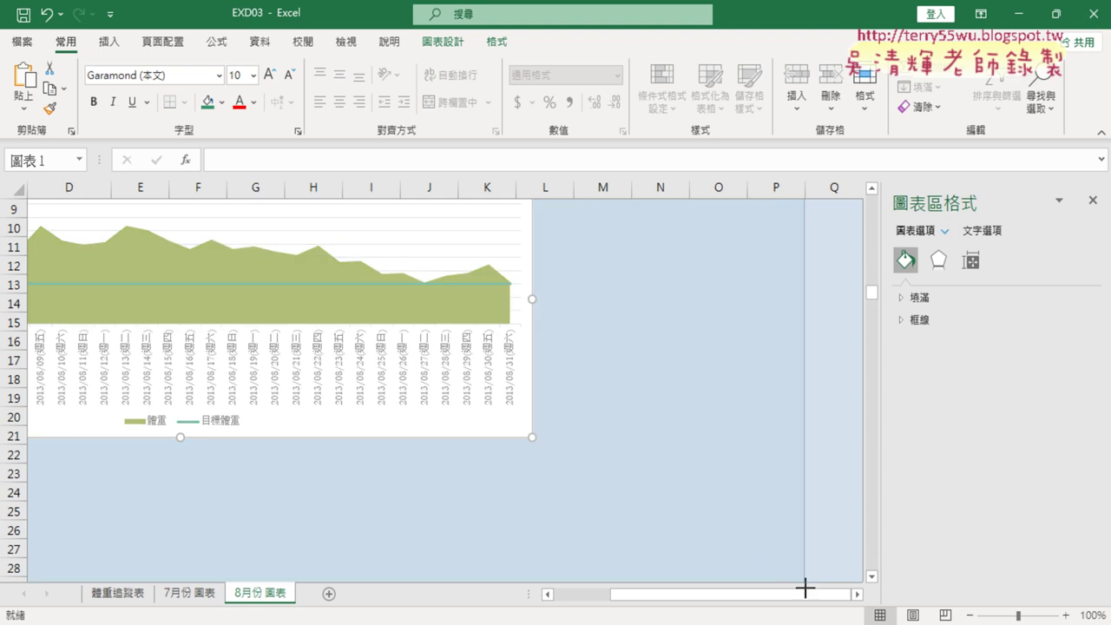
{"action": "left_click_drag", "start_coordinate": [804, 588], "coordinate": [804, 588]}
{"action": "left_click", "coordinate": [872, 503]}
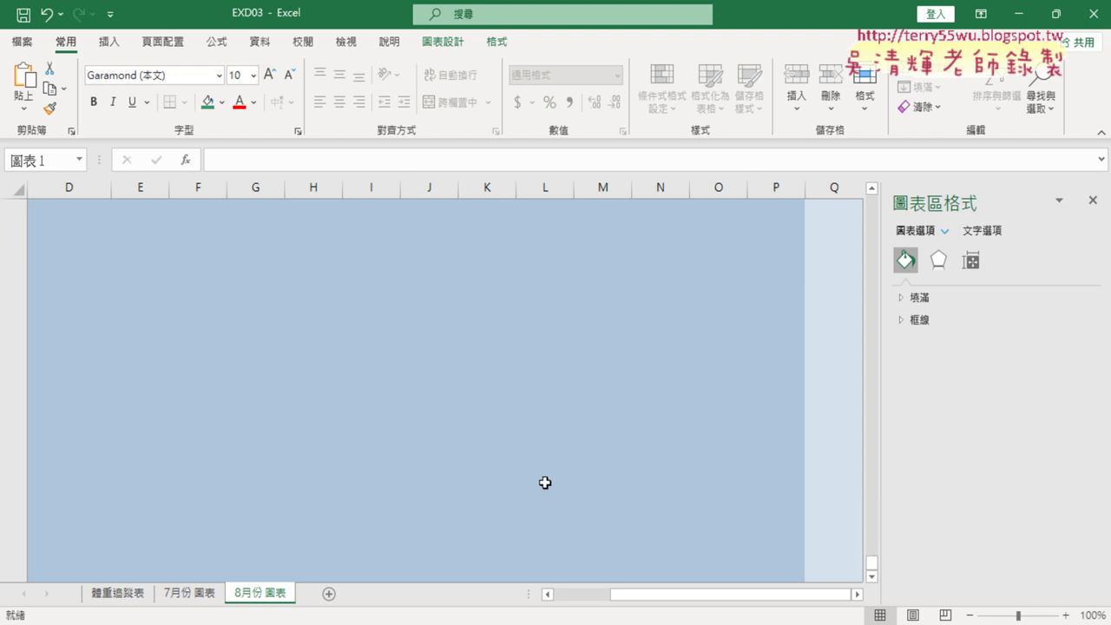
{"action": "scroll", "coordinate": [469, 399], "scroll_direction": "up", "scroll_amount": 3}
{"action": "left_click_drag", "start_coordinate": [316, 306], "coordinate": [349, 574]}
{"action": "scroll", "coordinate": [394, 501], "scroll_direction": "down", "scroll_amount": 5}
{"action": "scroll", "coordinate": [442, 479], "scroll_direction": "up", "scroll_amount": 2}
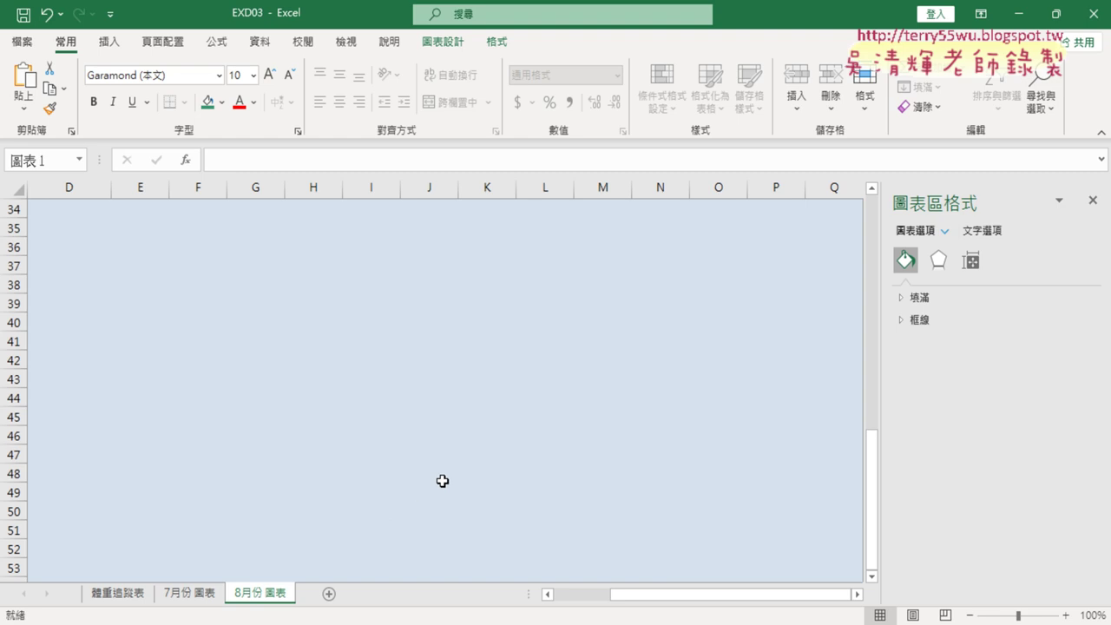
Step: Zoom out and shorten the chart so it fits the B7:P33 area
{"action": "left_click", "coordinate": [970, 614]}
{"action": "left_click", "coordinate": [970, 615]}
{"action": "left_click", "coordinate": [971, 614]}
{"action": "left_click", "coordinate": [970, 615]}
{"action": "left_click", "coordinate": [970, 614]}
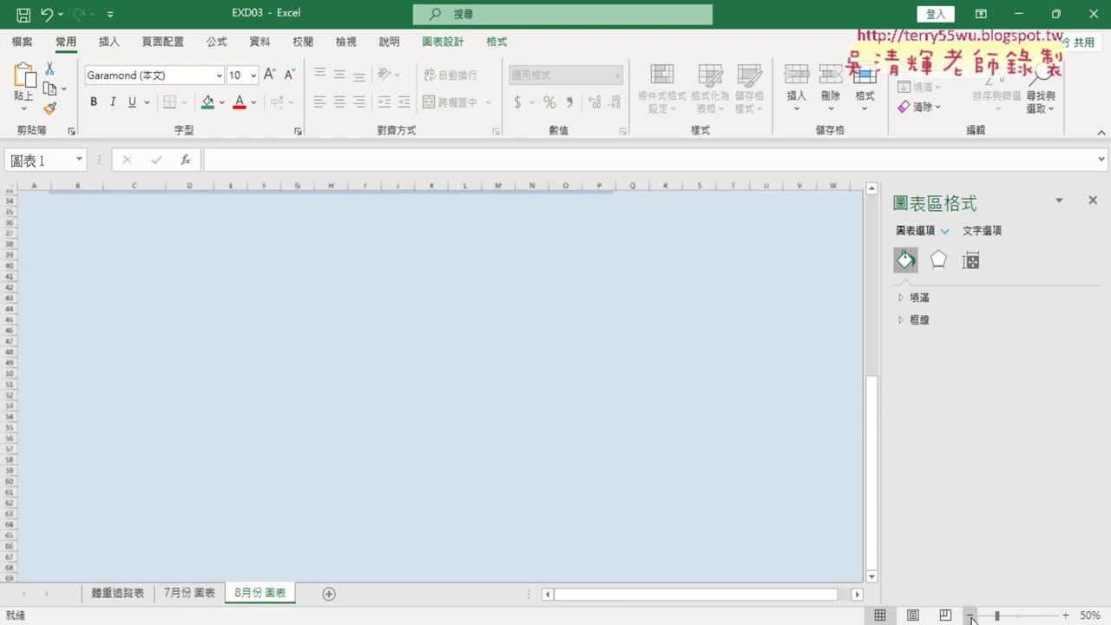
{"action": "left_click", "coordinate": [971, 614]}
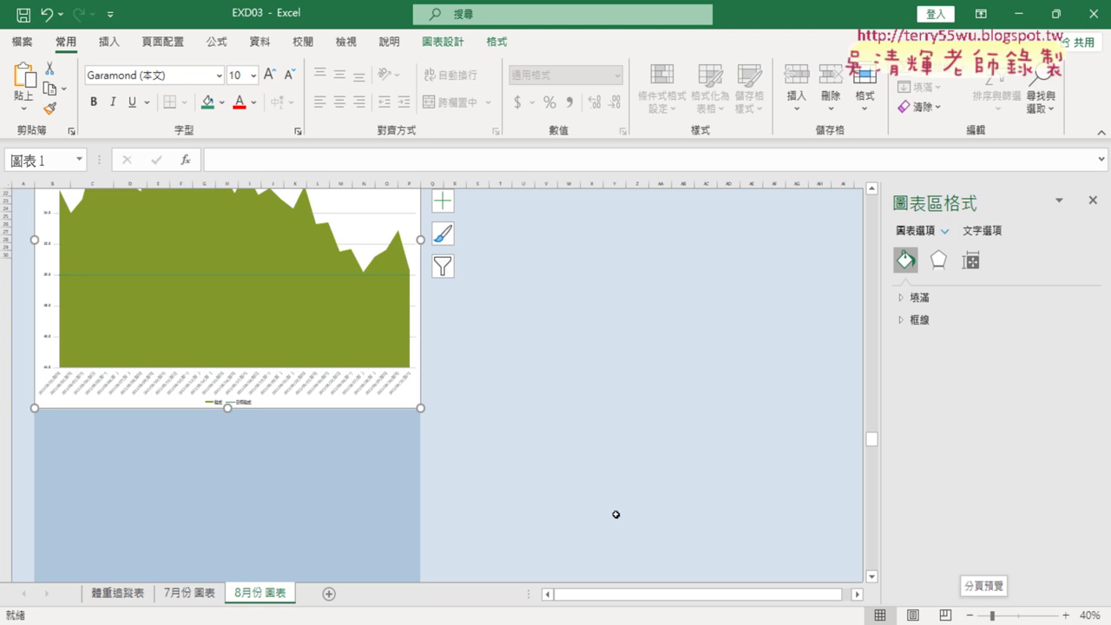
{"action": "scroll", "coordinate": [439, 468], "scroll_direction": "up", "scroll_amount": 1}
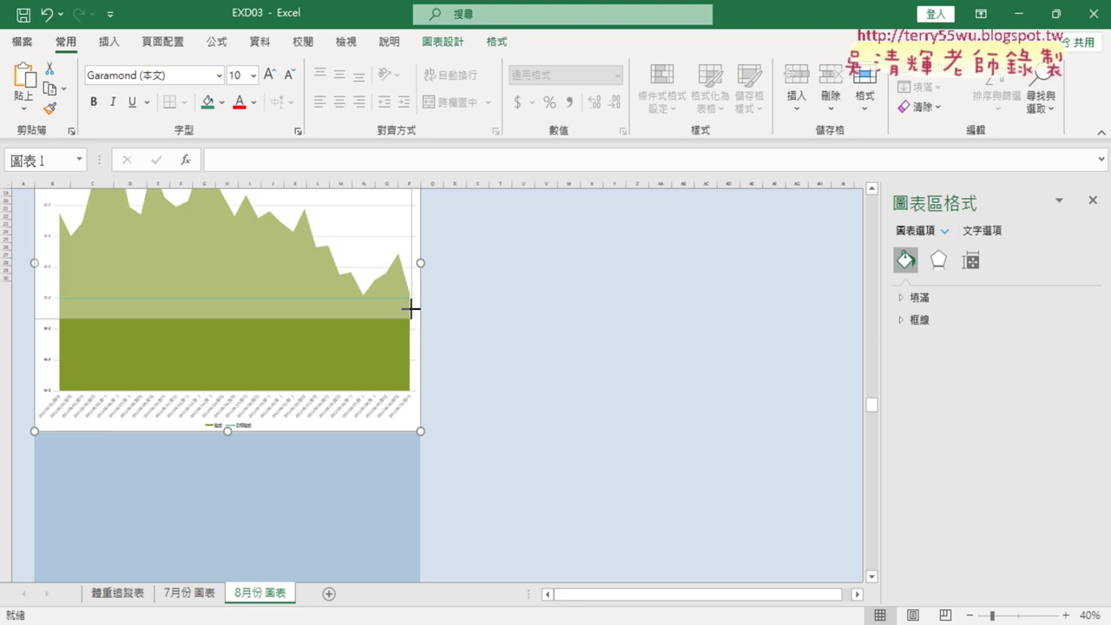
{"action": "left_click_drag", "start_coordinate": [418, 432], "coordinate": [418, 293]}
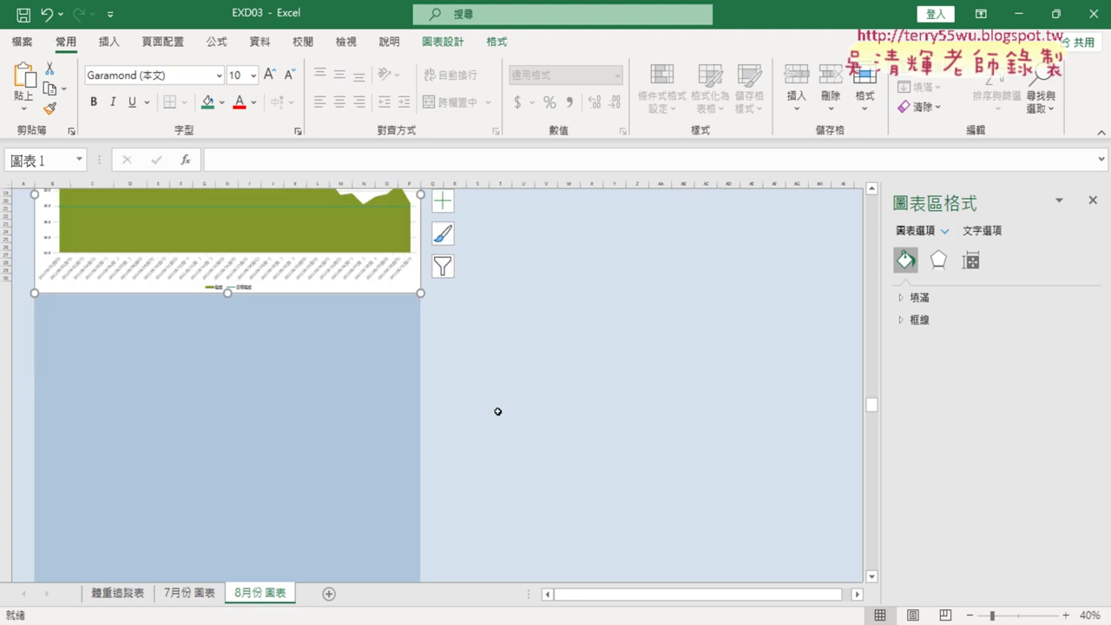
{"action": "key", "text": "alt+Tab"}
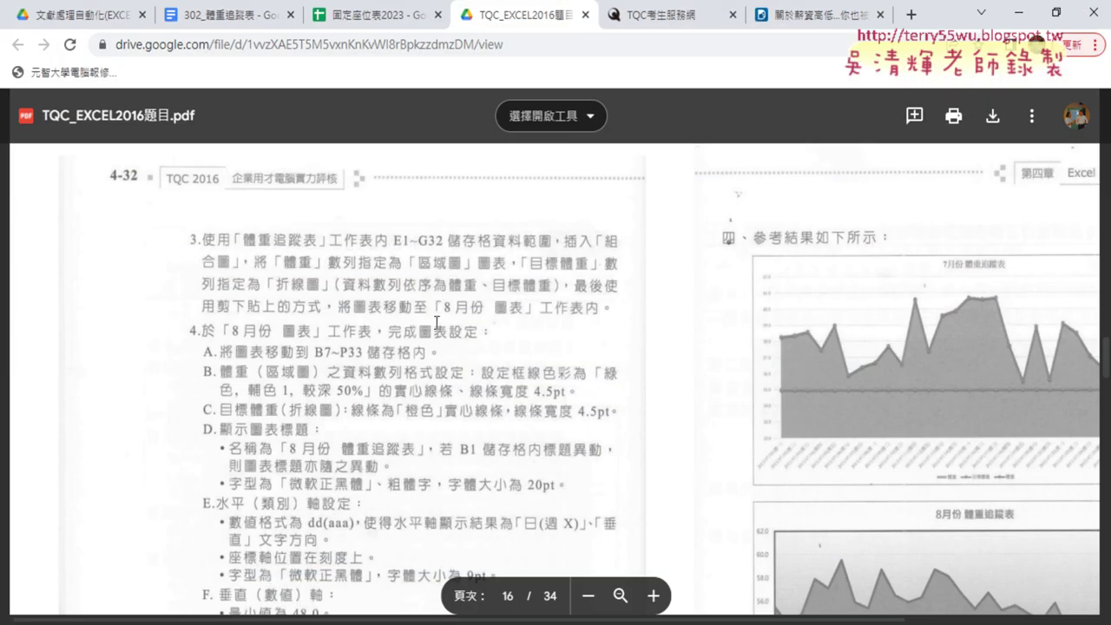
Step: Read question 4's items E–G in the exam PDF: axis settings, gradient plot area, and border
{"action": "left_click", "coordinate": [1015, 12]}
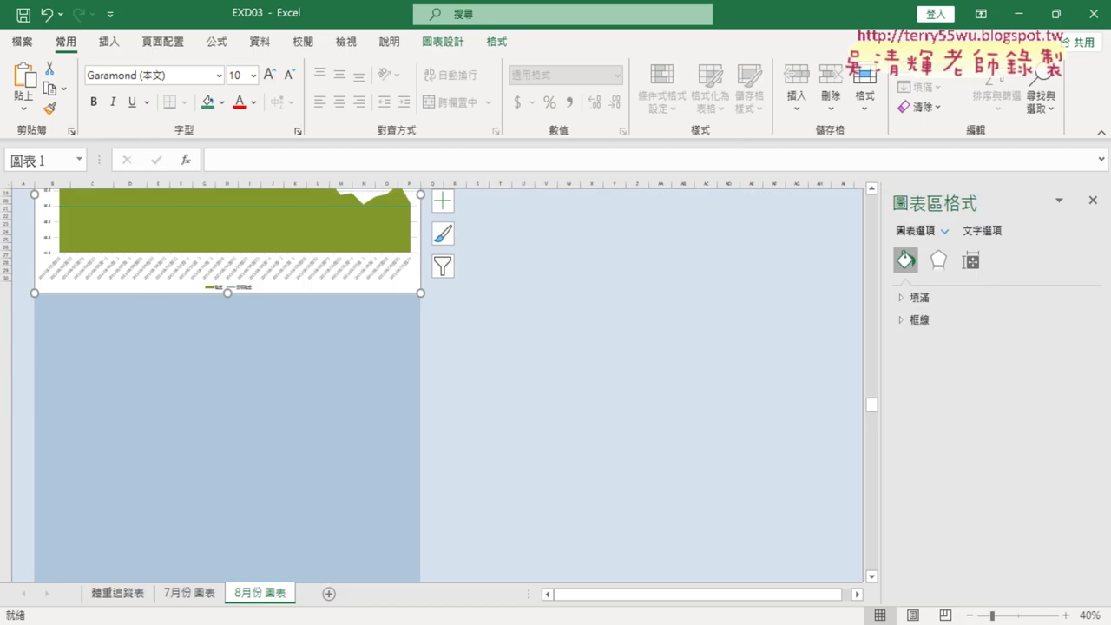
{"action": "left_click", "coordinate": [1066, 616]}
{"action": "left_click", "coordinate": [1065, 615]}
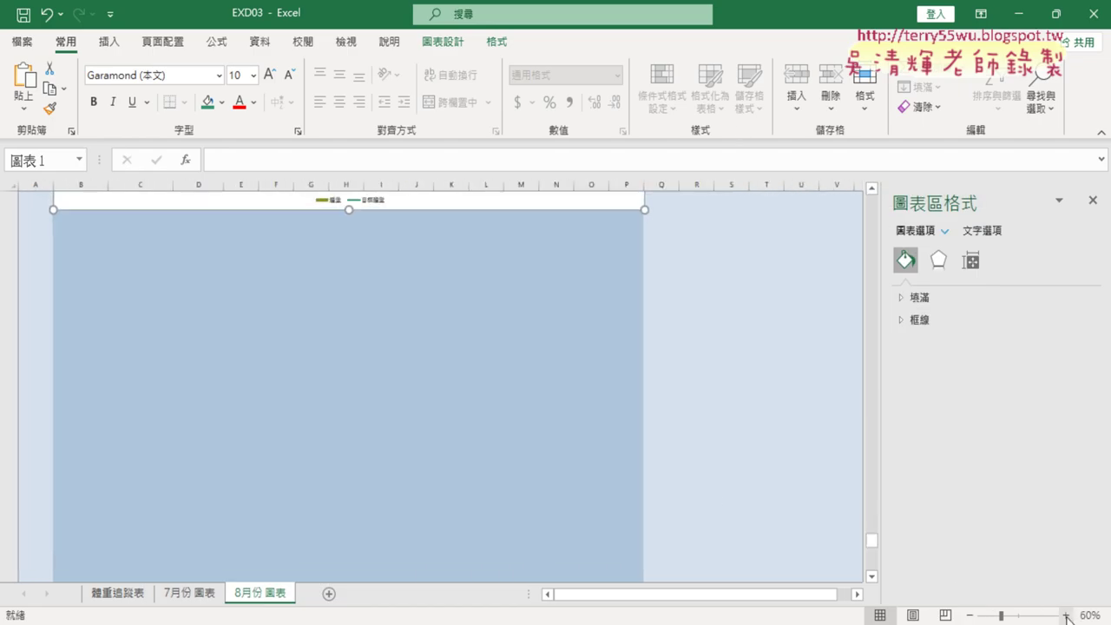
{"action": "key", "text": "alt+Tab"}
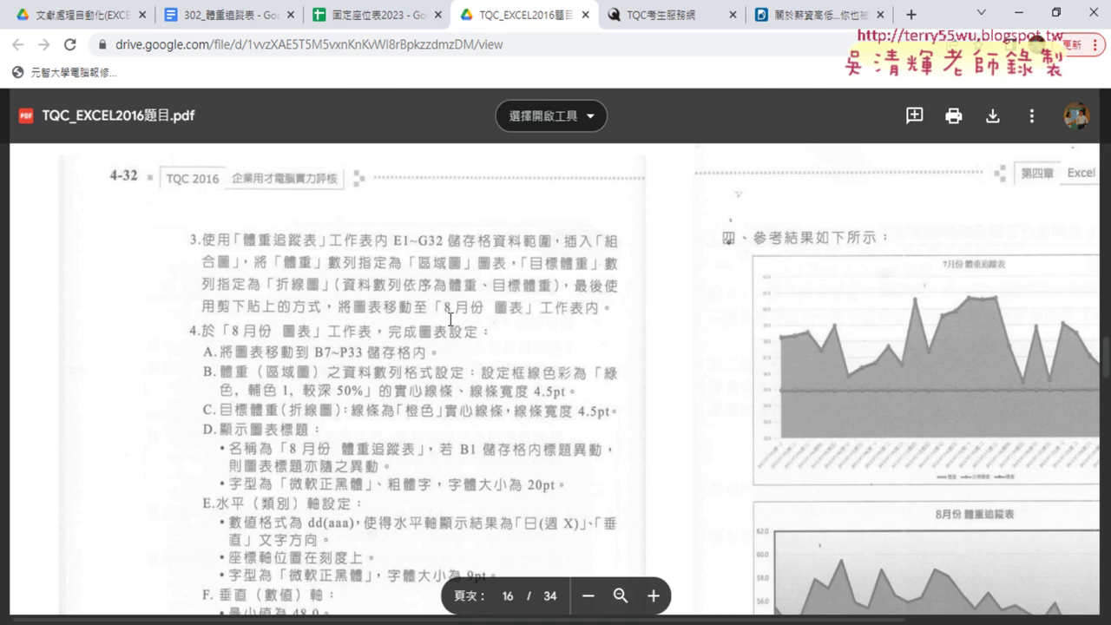
{"action": "scroll", "coordinate": [337, 344], "scroll_direction": "down", "scroll_amount": 1}
{"action": "scroll", "coordinate": [338, 344], "scroll_direction": "down", "scroll_amount": 2}
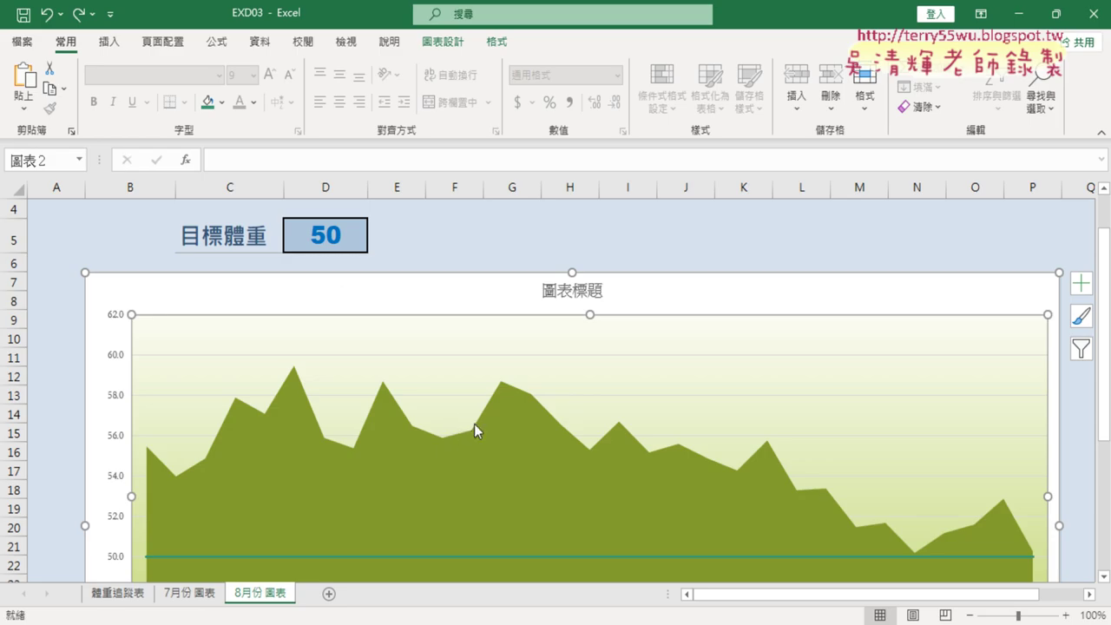
{"action": "left_click", "coordinate": [474, 423]}
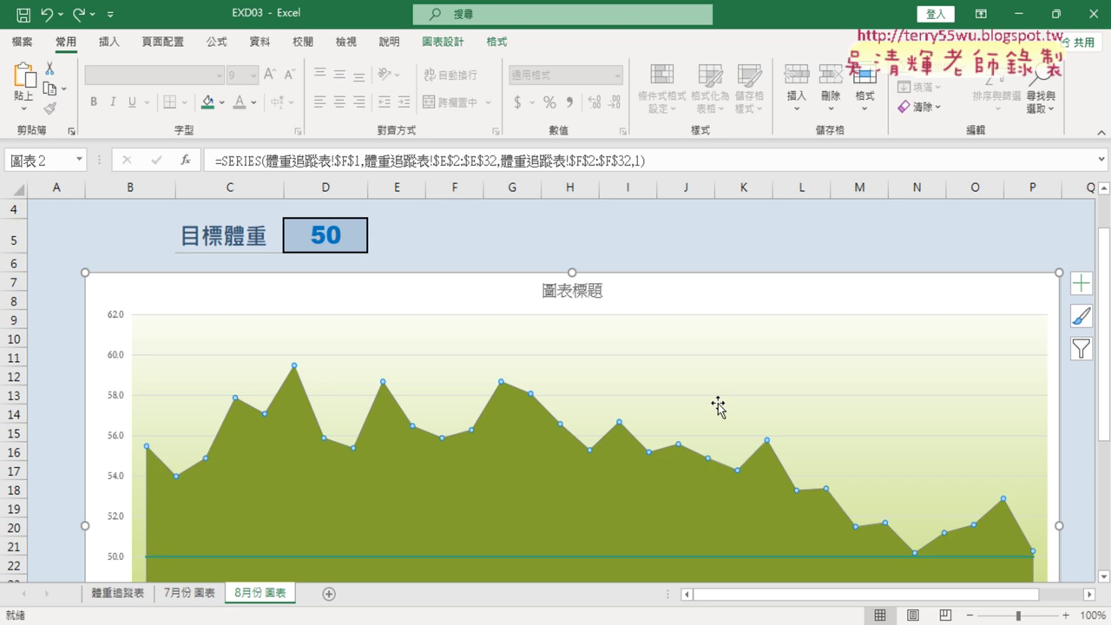
Step: Give the 體重 area series a solid dark green outline in Format Data Series
{"action": "right_click", "coordinate": [667, 453]}
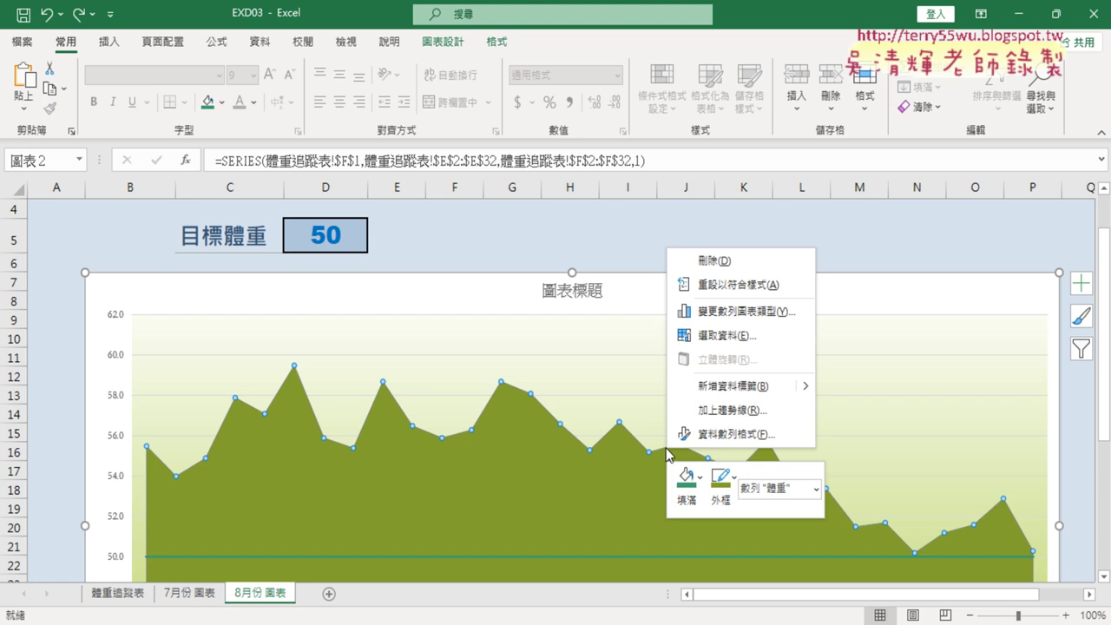
{"action": "left_click", "coordinate": [712, 436]}
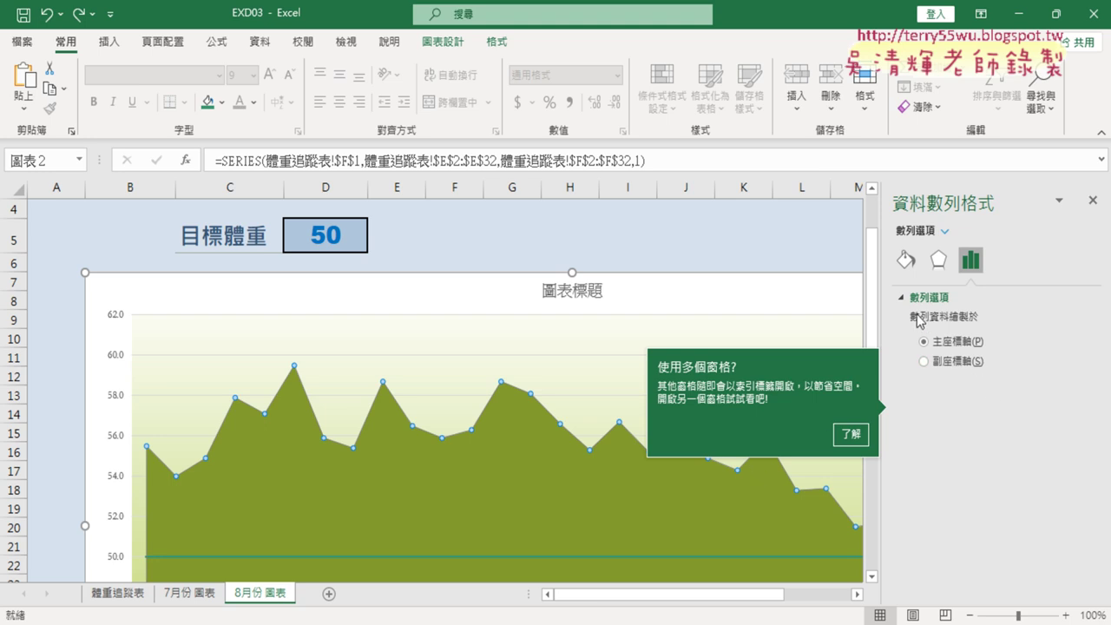
{"action": "left_click", "coordinate": [905, 271]}
{"action": "left_click", "coordinate": [905, 265]}
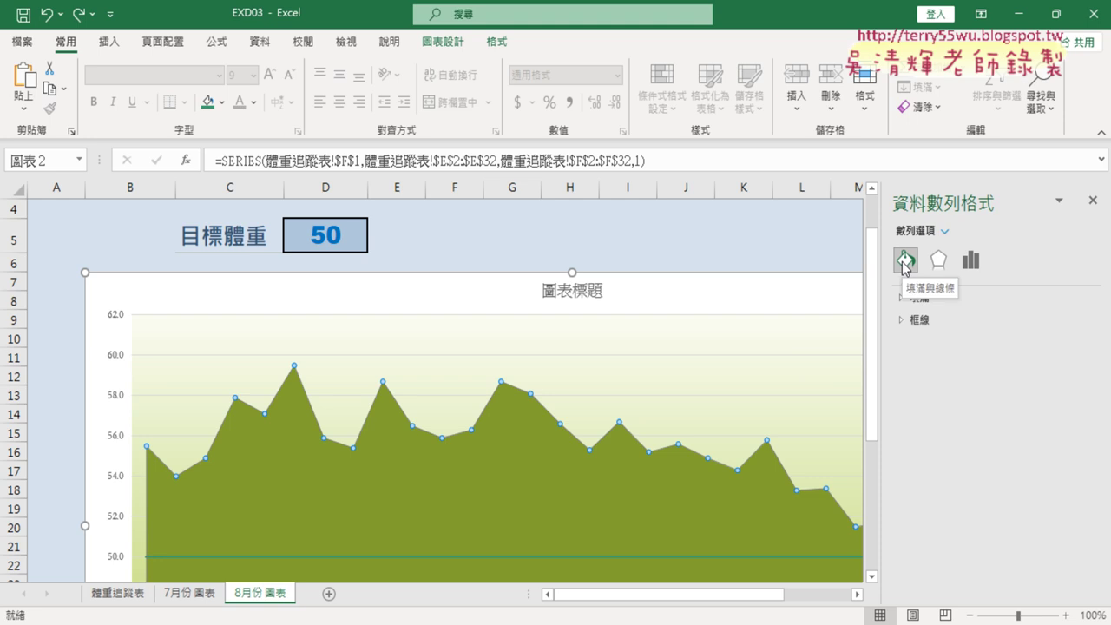
{"action": "left_click", "coordinate": [905, 321]}
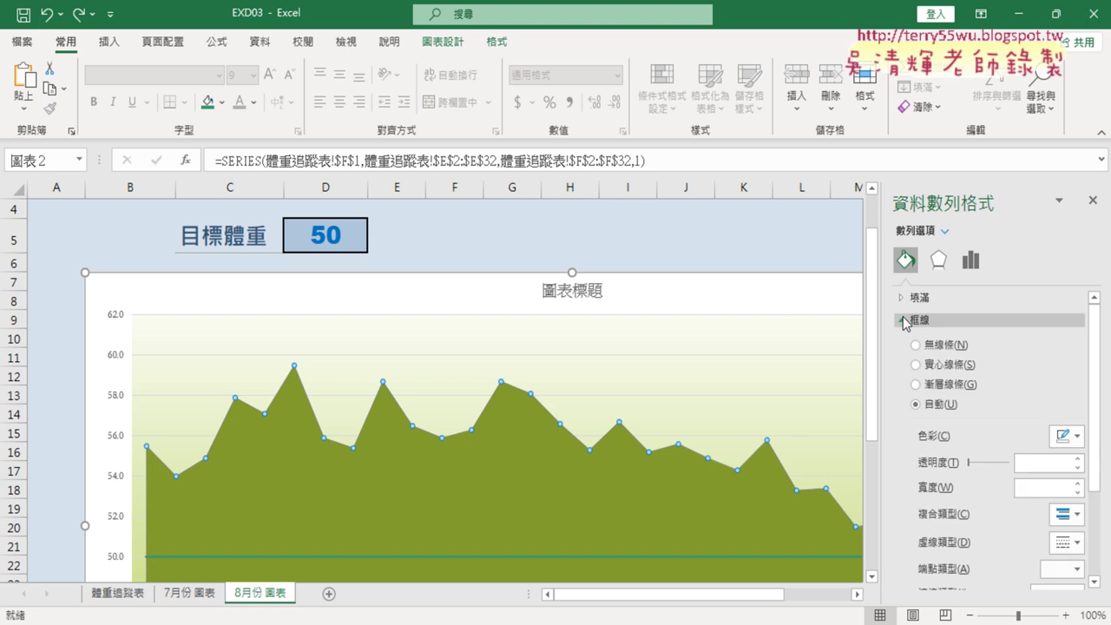
{"action": "left_click", "coordinate": [1073, 439]}
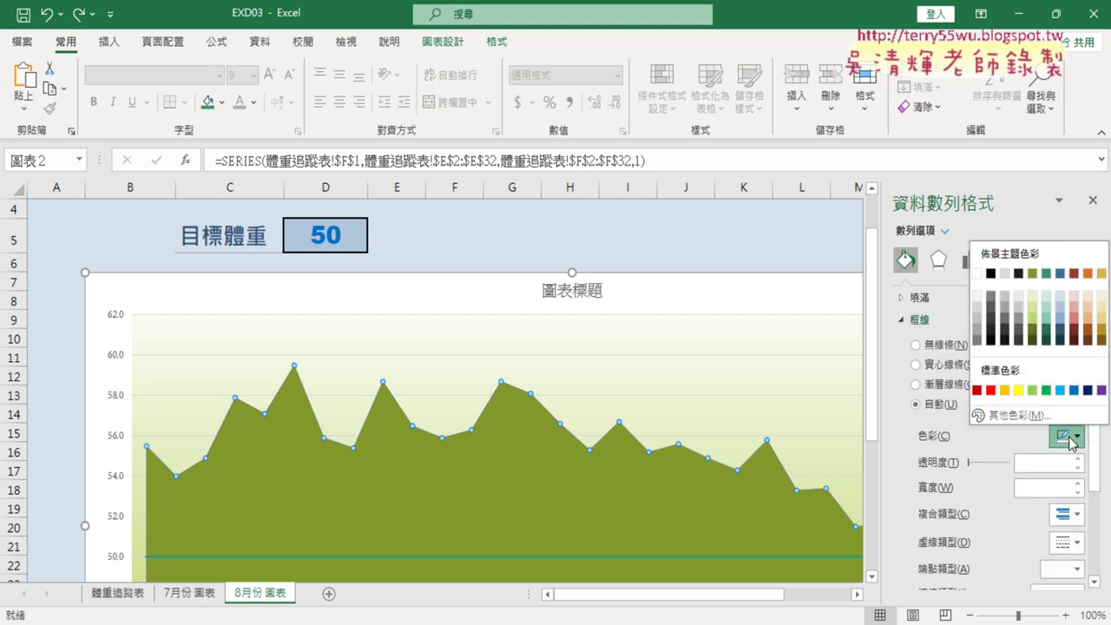
{"action": "left_click", "coordinate": [1031, 340]}
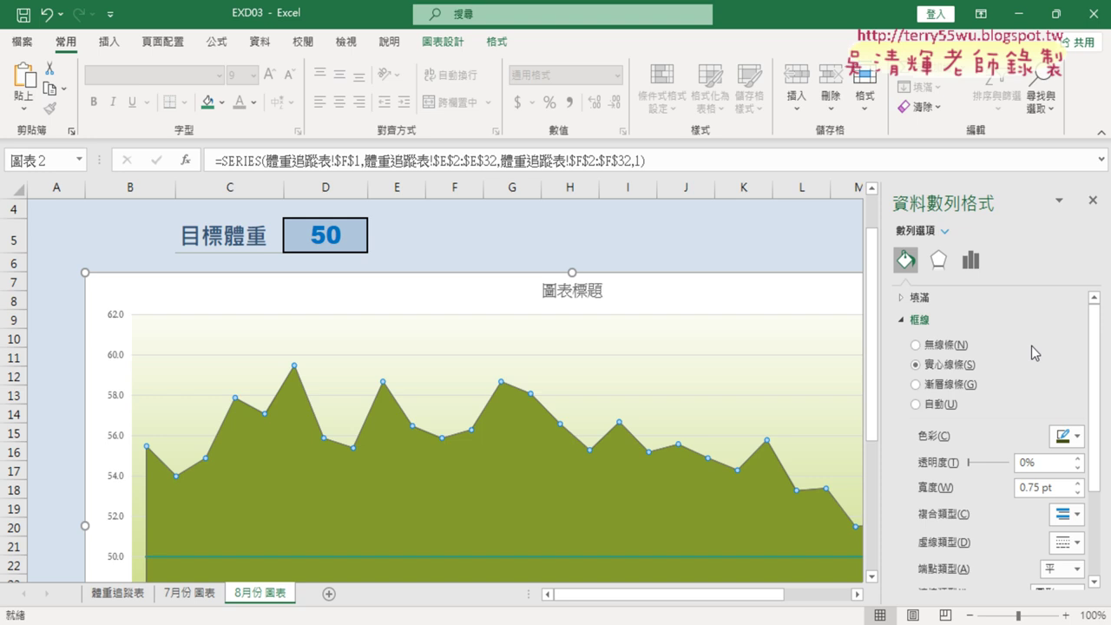
Step: Set the 體重 outline width to 4.5 pt
{"action": "key", "text": "alt+Tab"}
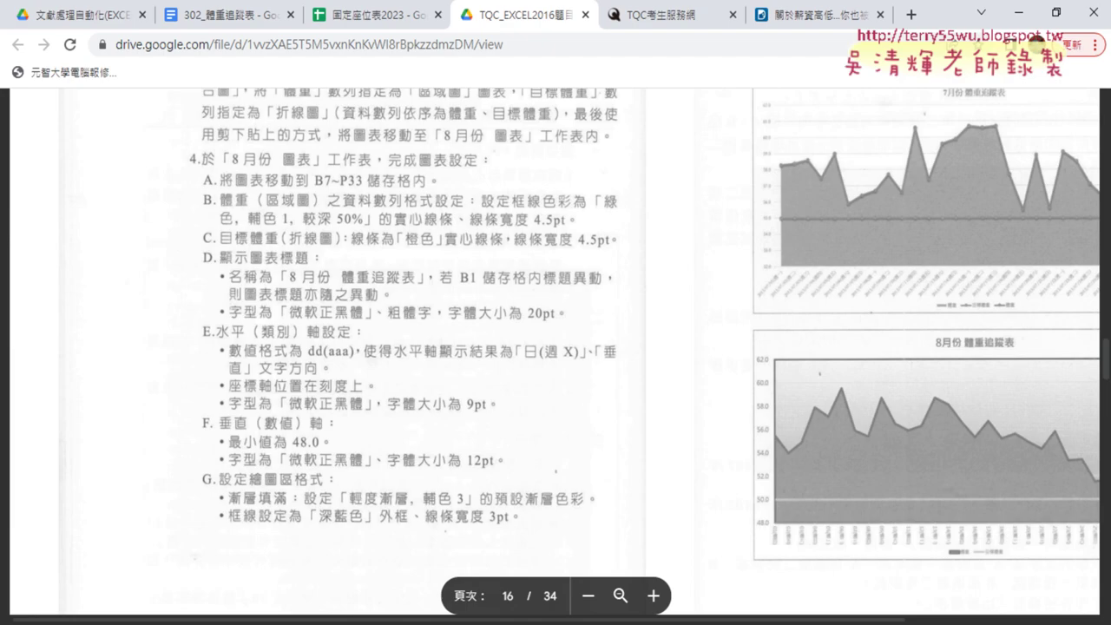
{"action": "key", "text": "alt+Tab"}
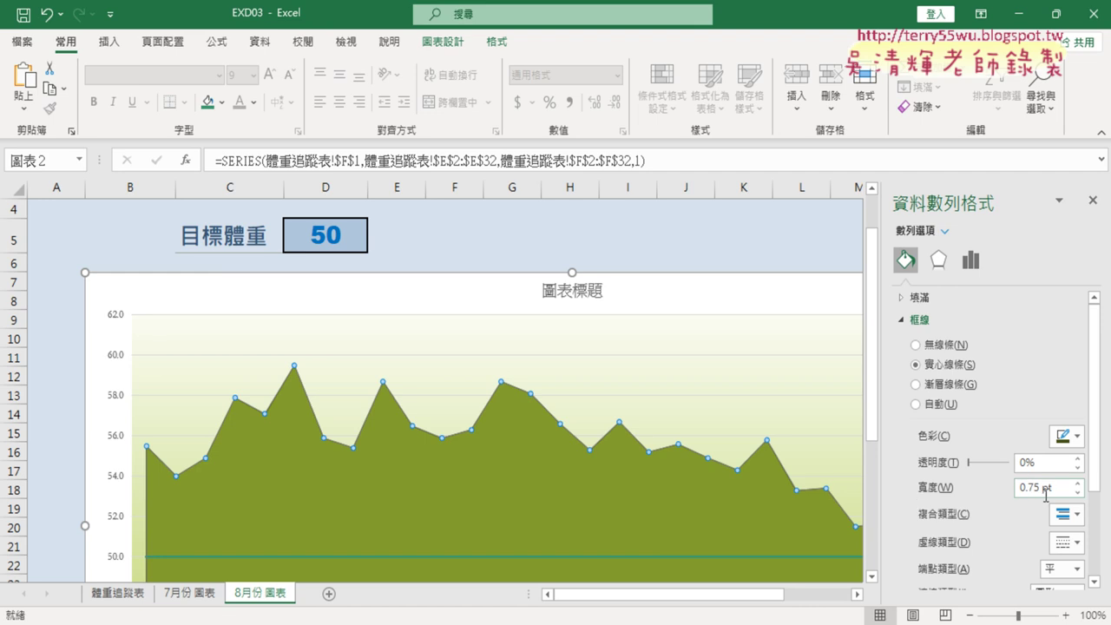
{"action": "double_click", "coordinate": [1043, 487]}
{"action": "type", "text": "4"}
{"action": "type", "text": ".5"}
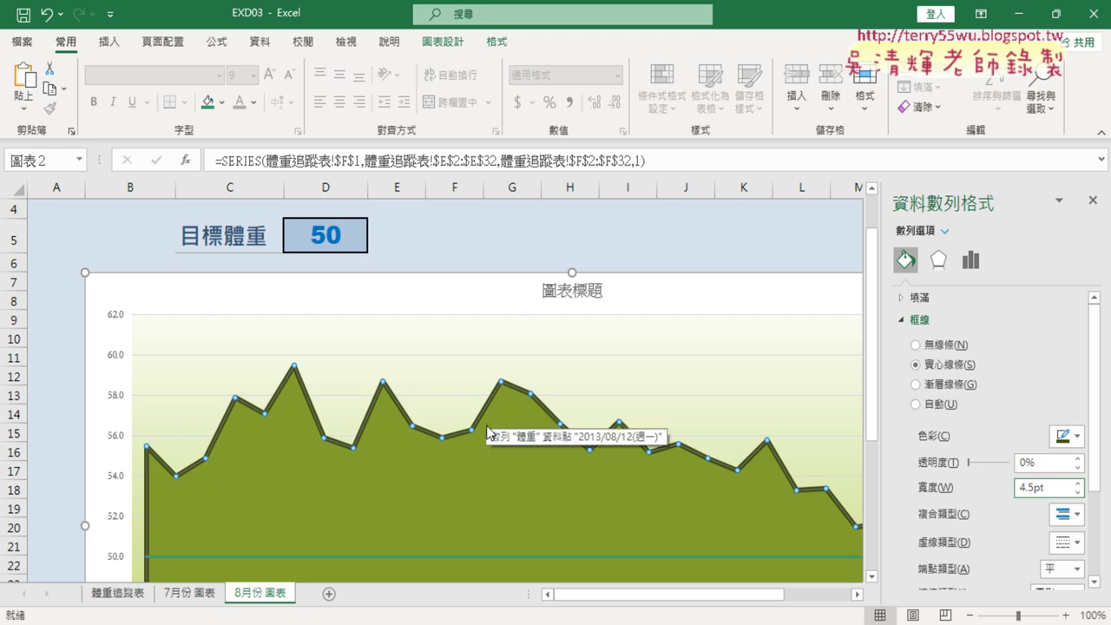
{"action": "left_click", "coordinate": [489, 558]}
{"action": "left_click", "coordinate": [488, 557]}
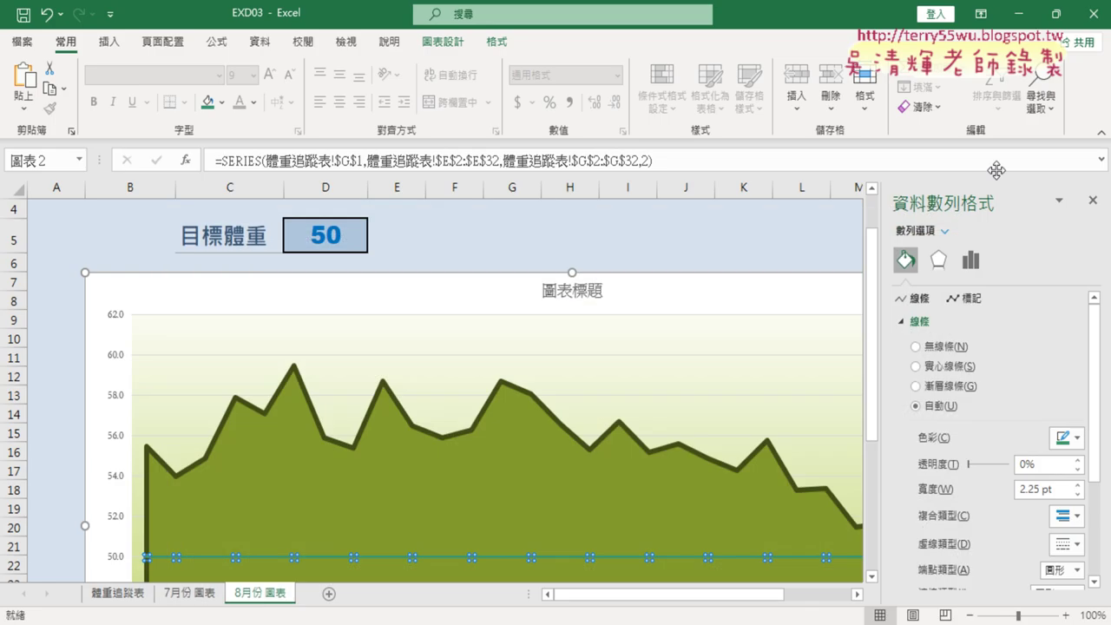
Step: Color the 目標體重 line Orange and set its width to 4.5 pt
{"action": "left_click", "coordinate": [1017, 13]}
{"action": "left_click", "coordinate": [1078, 439]}
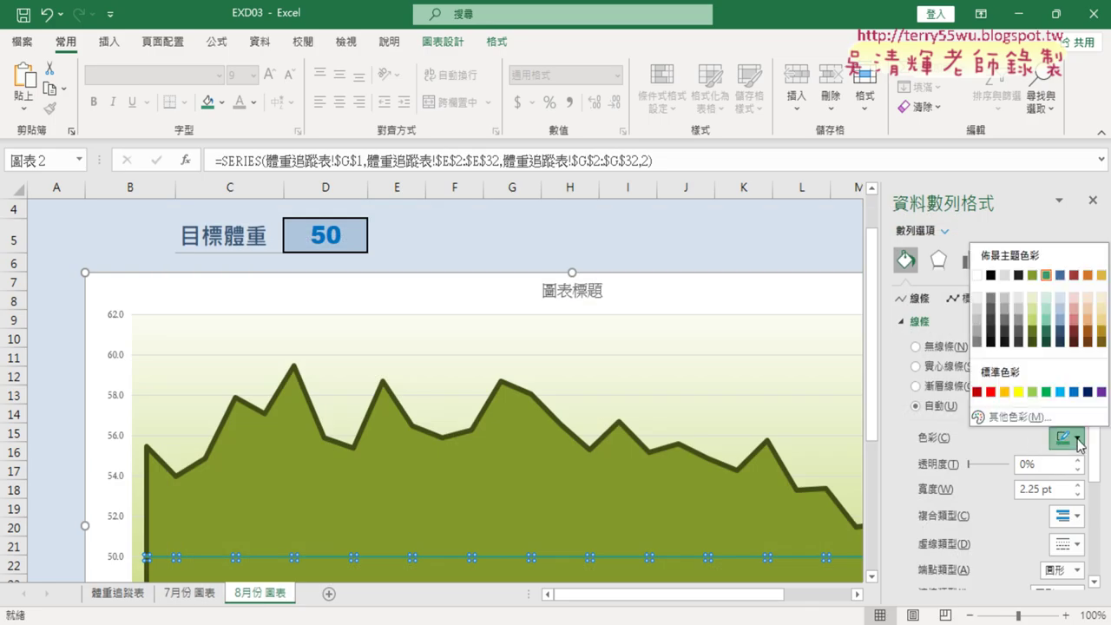
{"action": "left_click", "coordinate": [1004, 391]}
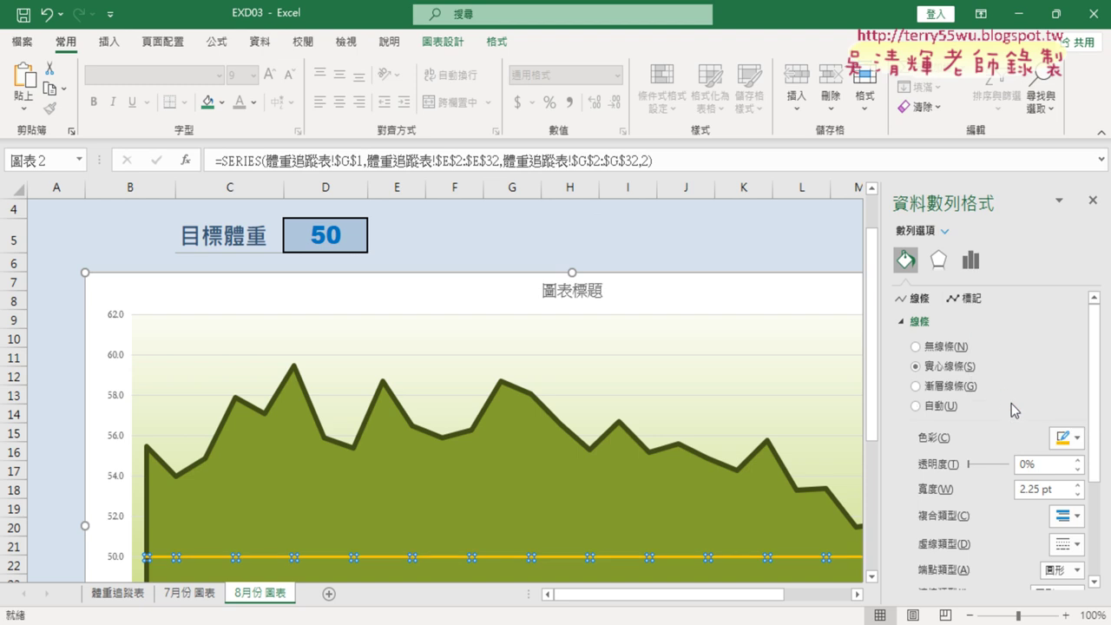
{"action": "left_click_drag", "start_coordinate": [1039, 489], "coordinate": [1012, 490]}
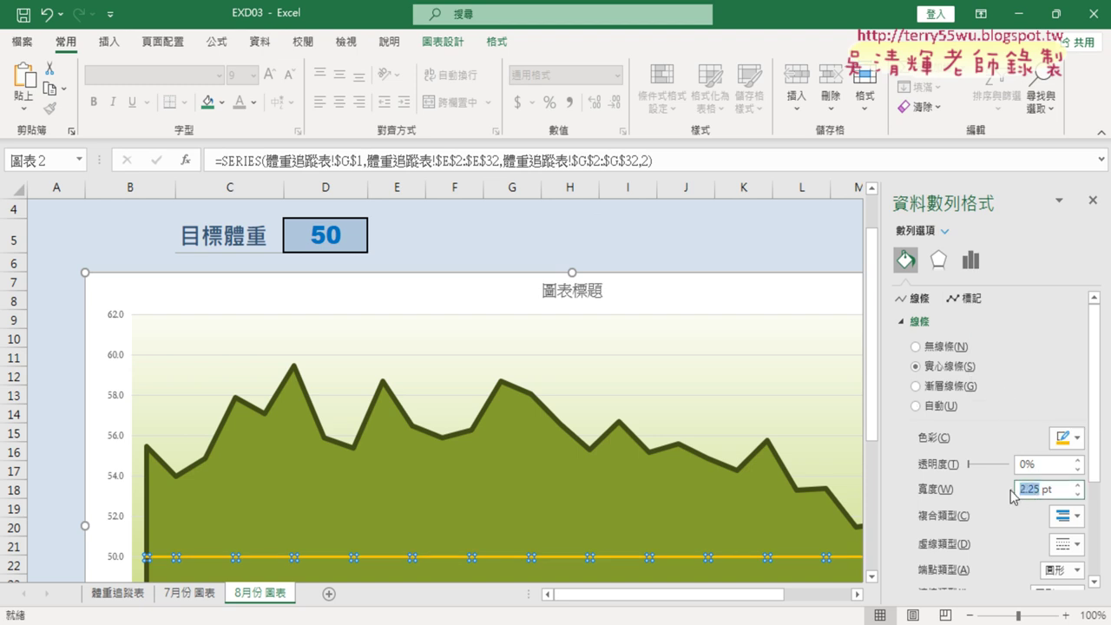
{"action": "type", "text": "4"}
{"action": "key", "text": "Return"}
{"action": "type", "text": ".5"}
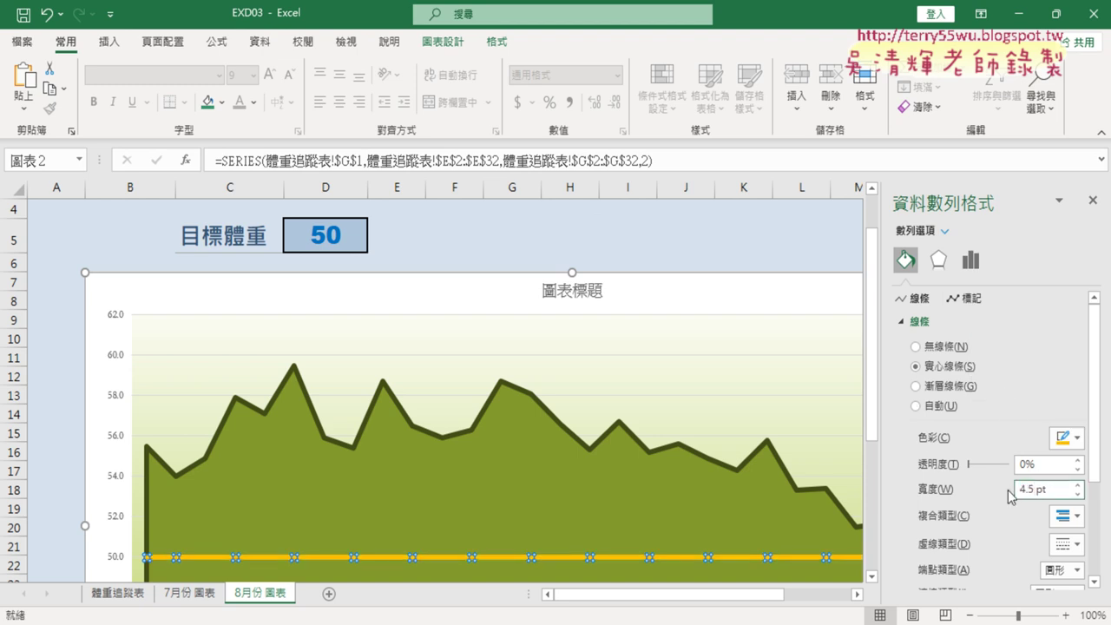
{"action": "left_click", "coordinate": [904, 323]}
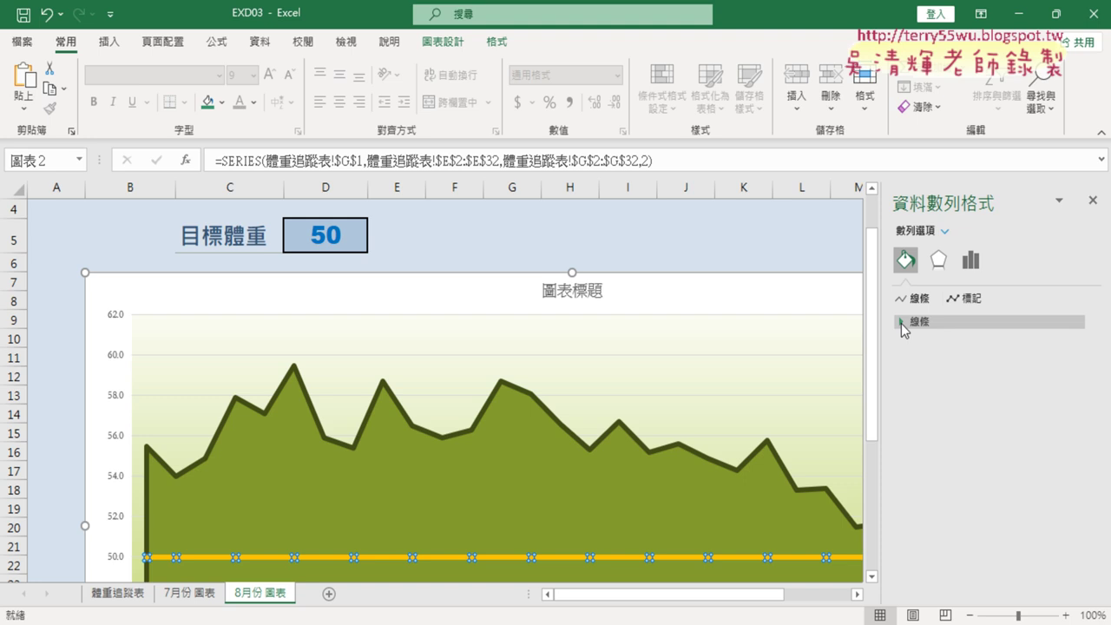
{"action": "mouse_move", "coordinate": [490, 620]}
{"action": "left_click", "coordinate": [491, 512]}
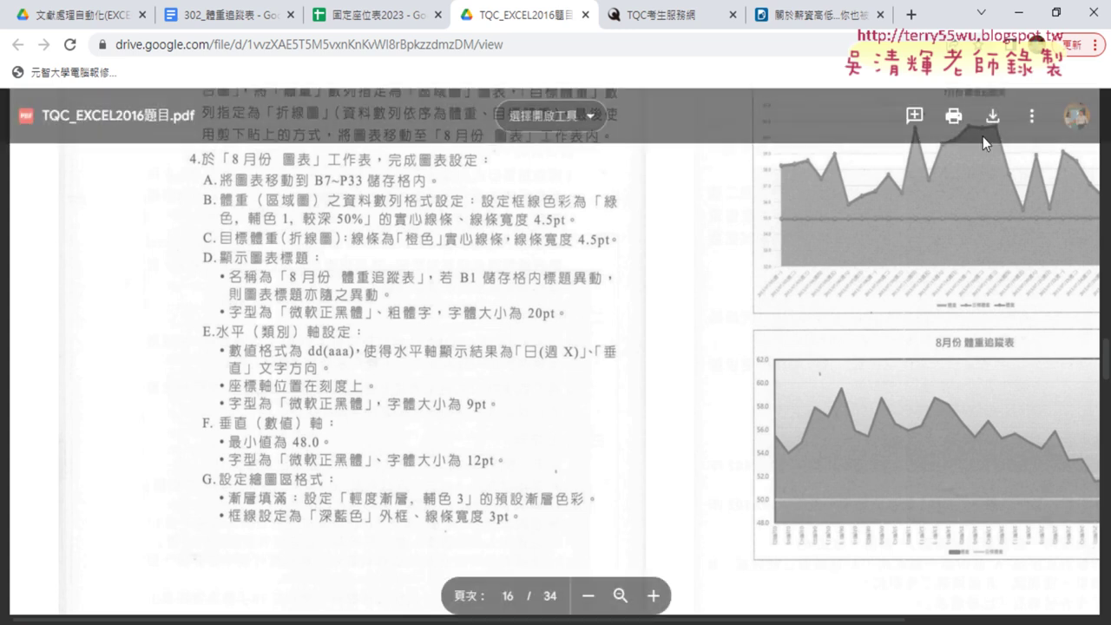
{"action": "key", "text": "alt+Tab"}
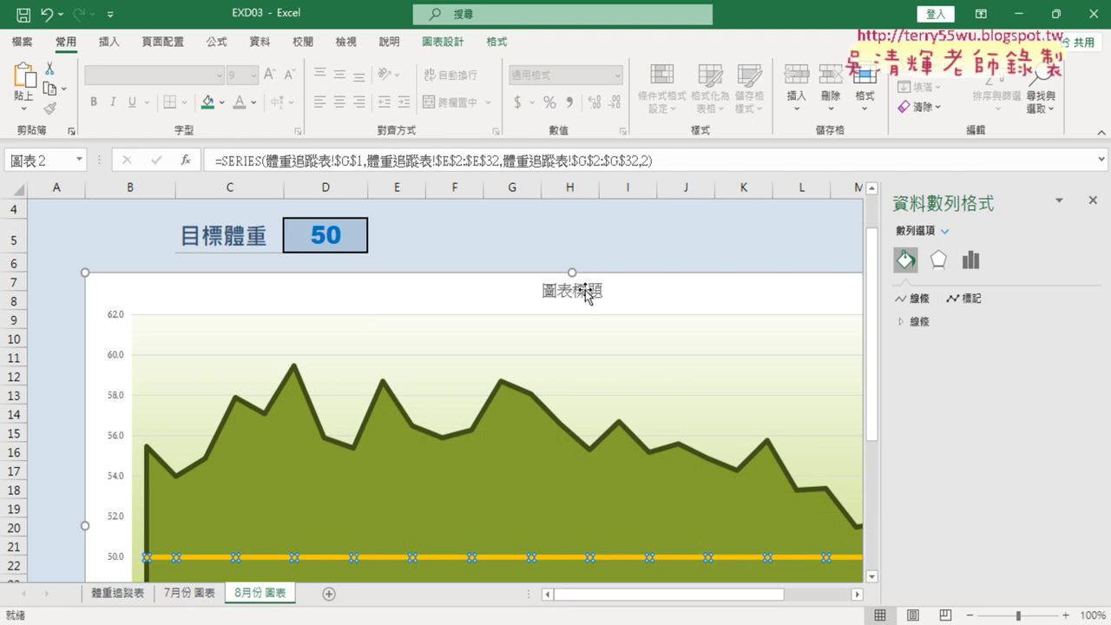
Step: Link the chart title to cell B1 with =B1 so it reads 8月份 體重追蹤表
{"action": "left_click", "coordinate": [595, 291]}
{"action": "scroll", "coordinate": [595, 290], "scroll_direction": "up", "scroll_amount": 1}
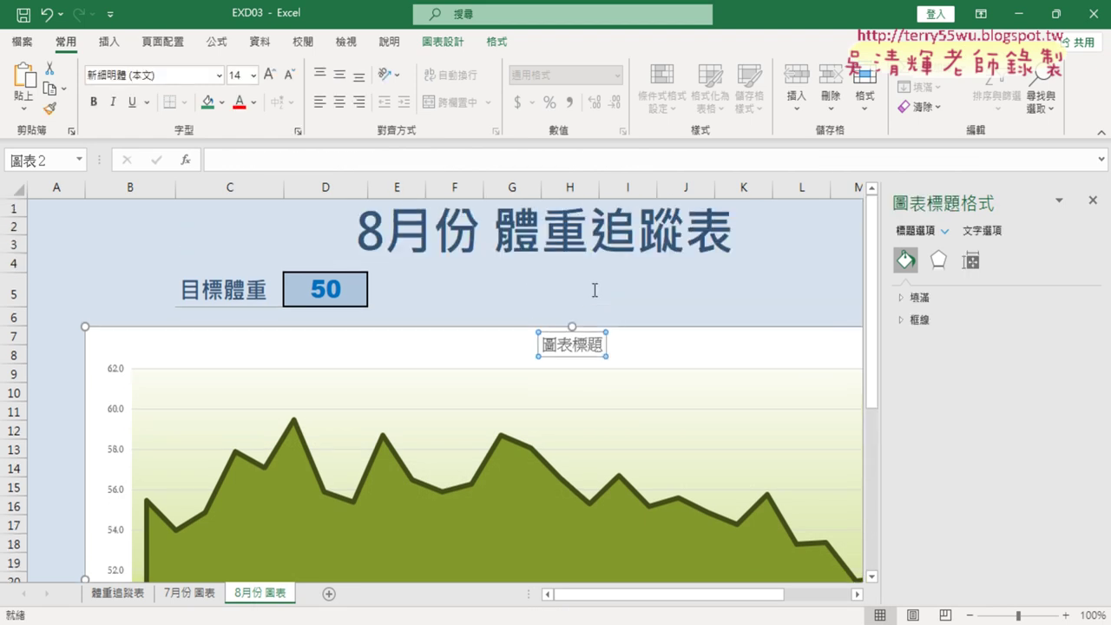
{"action": "left_click", "coordinate": [294, 165]}
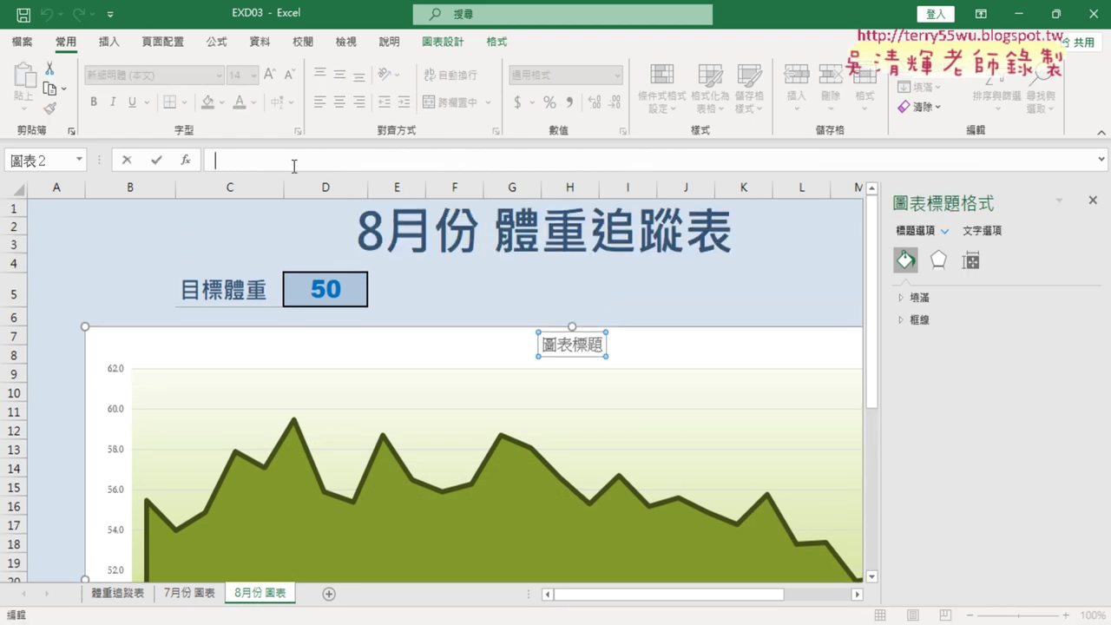
{"action": "type", "text": "="}
{"action": "left_click", "coordinate": [368, 228]}
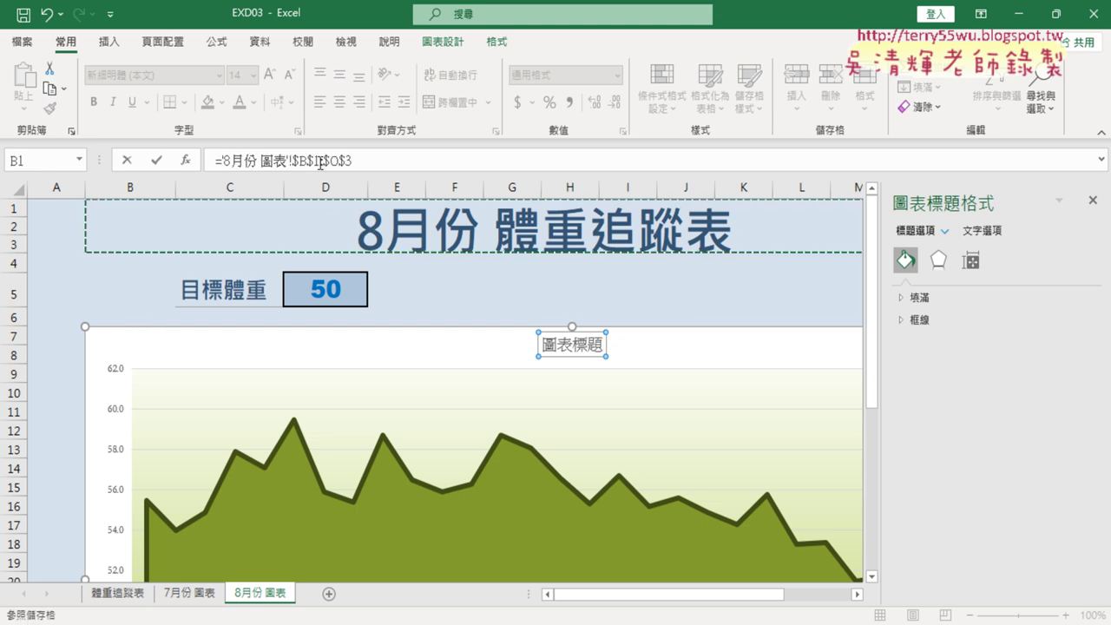
{"action": "left_click_drag", "start_coordinate": [320, 162], "coordinate": [420, 165]}
{"action": "key", "text": "BackSpace"}
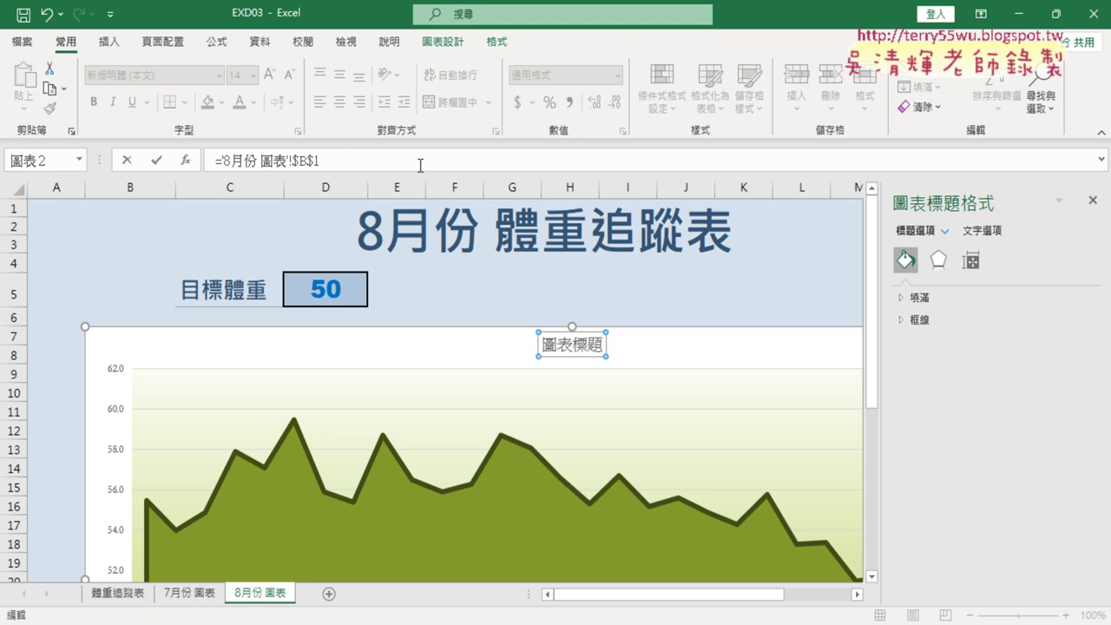
{"action": "left_click", "coordinate": [158, 161]}
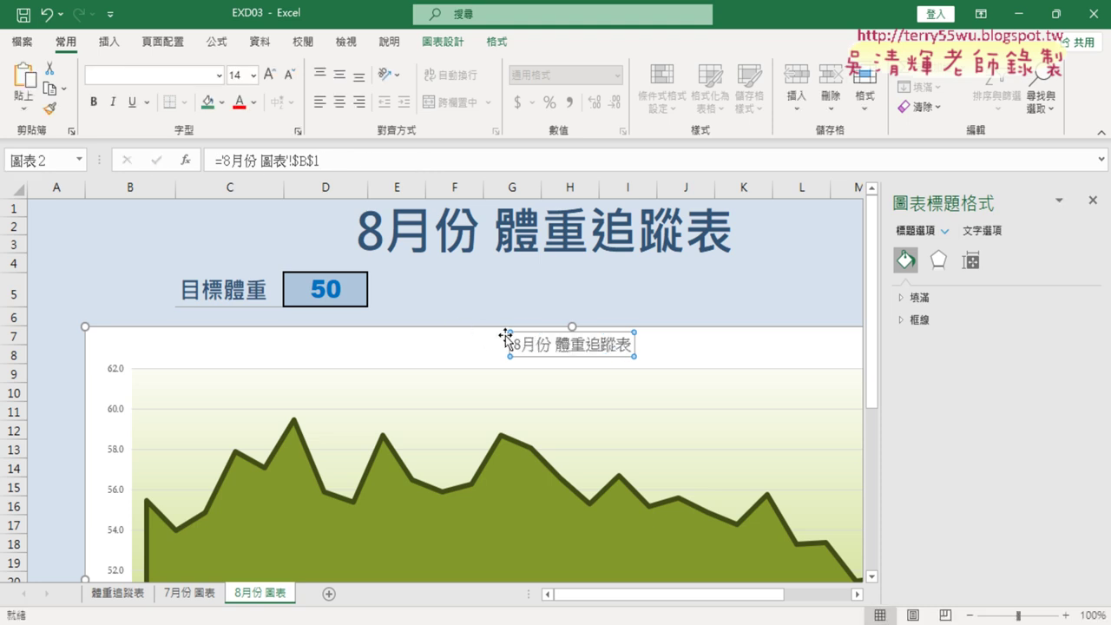
Step: Format the chart title as bold 20-pt 微軟正黑體
{"action": "left_click", "coordinate": [219, 77]}
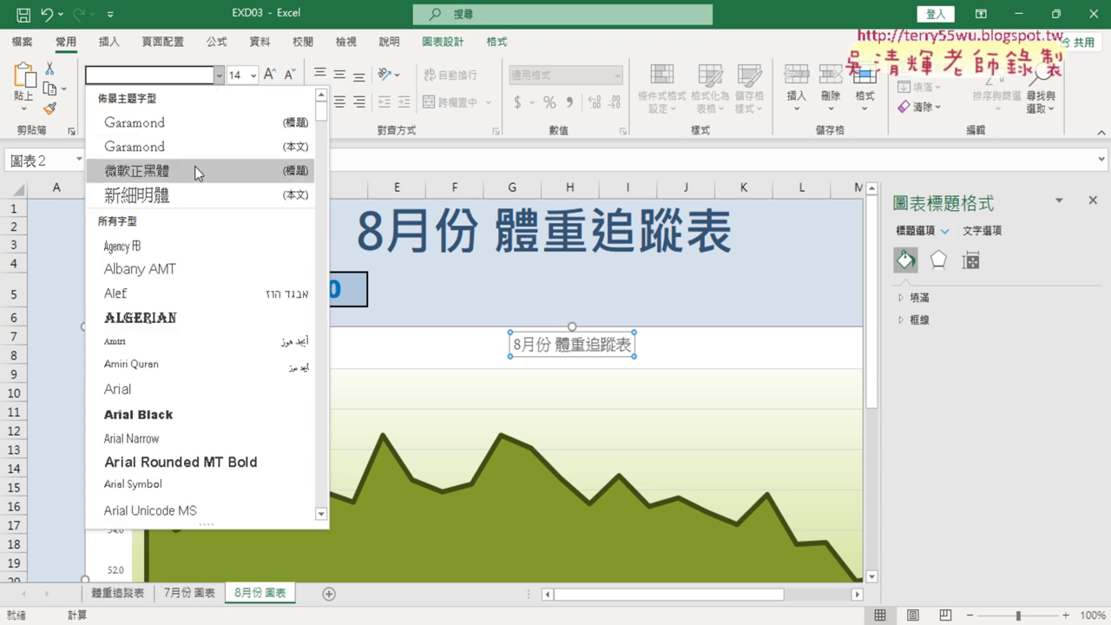
{"action": "left_click", "coordinate": [195, 166]}
{"action": "left_click", "coordinate": [254, 76]}
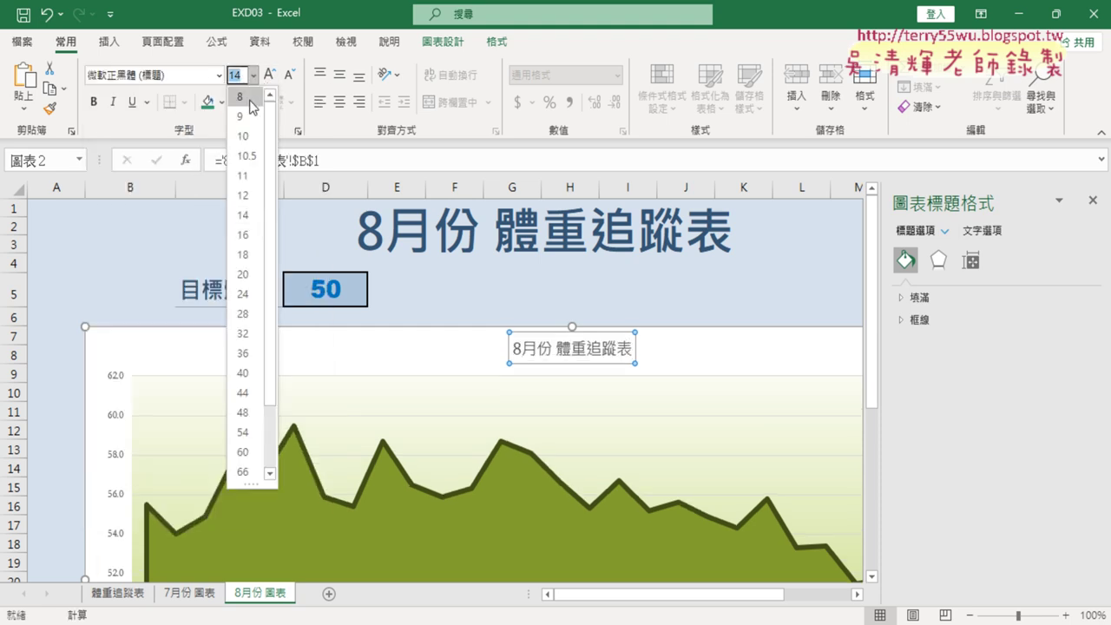
{"action": "left_click", "coordinate": [242, 274]}
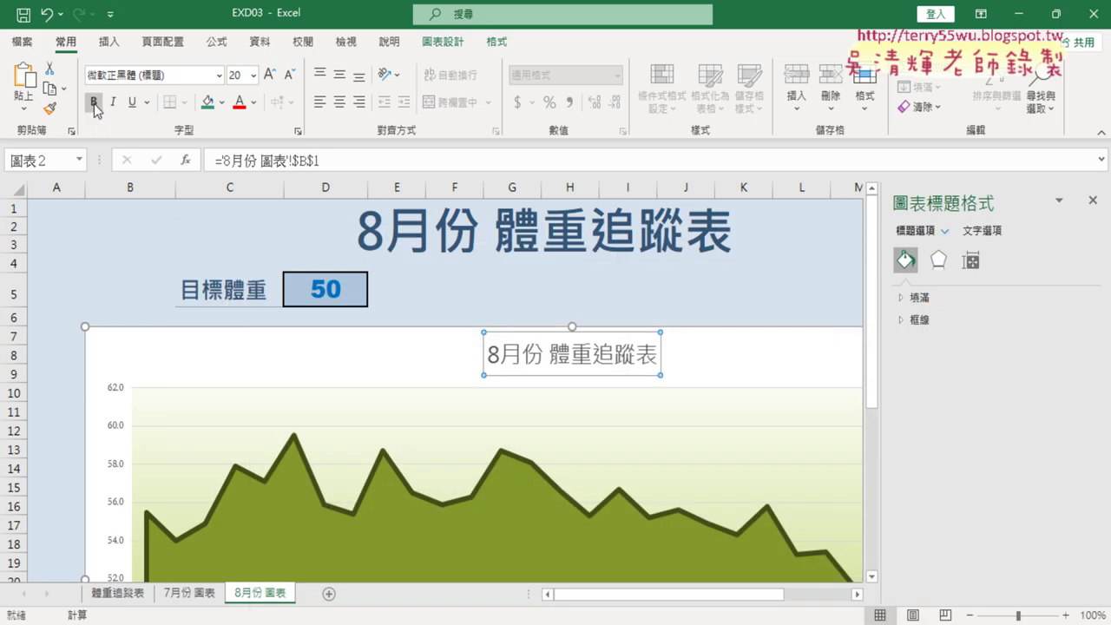
{"action": "left_click", "coordinate": [94, 103]}
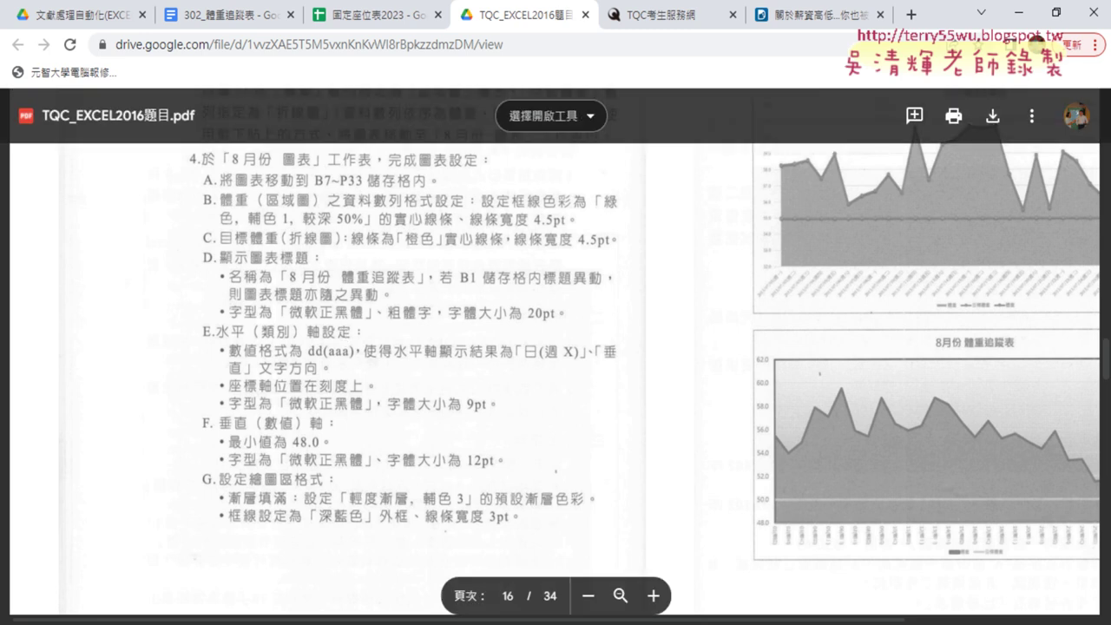
{"action": "left_click", "coordinate": [531, 559]}
{"action": "scroll", "coordinate": [495, 460], "scroll_direction": "down", "scroll_amount": 4}
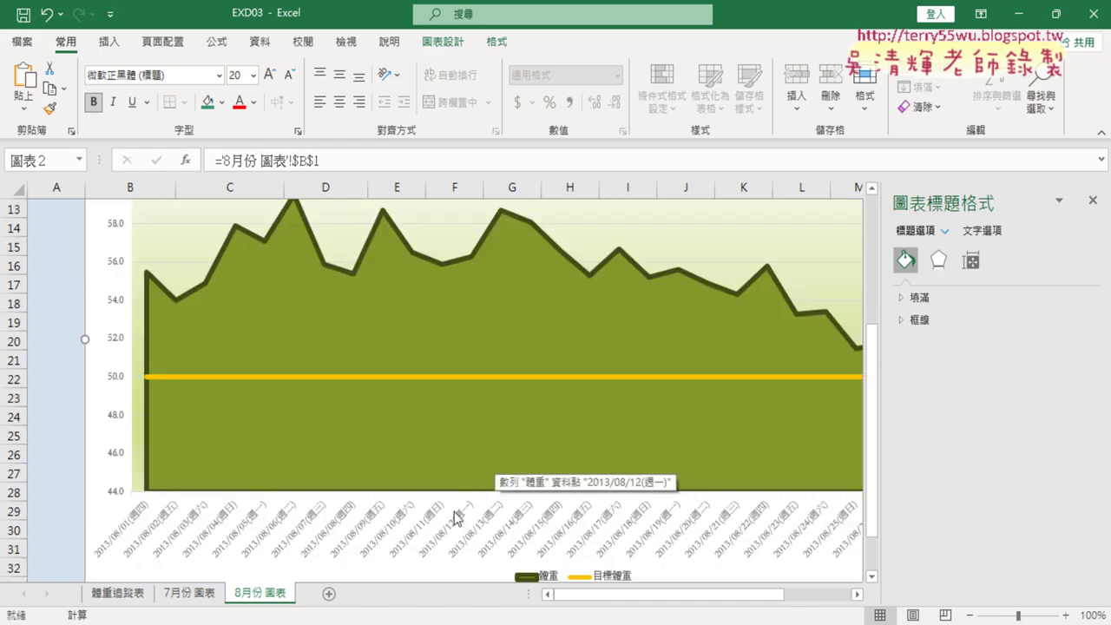
Step: Change the horizontal axis format code to dd(aaa) so dates read like 01(週四)
{"action": "left_click", "coordinate": [512, 529]}
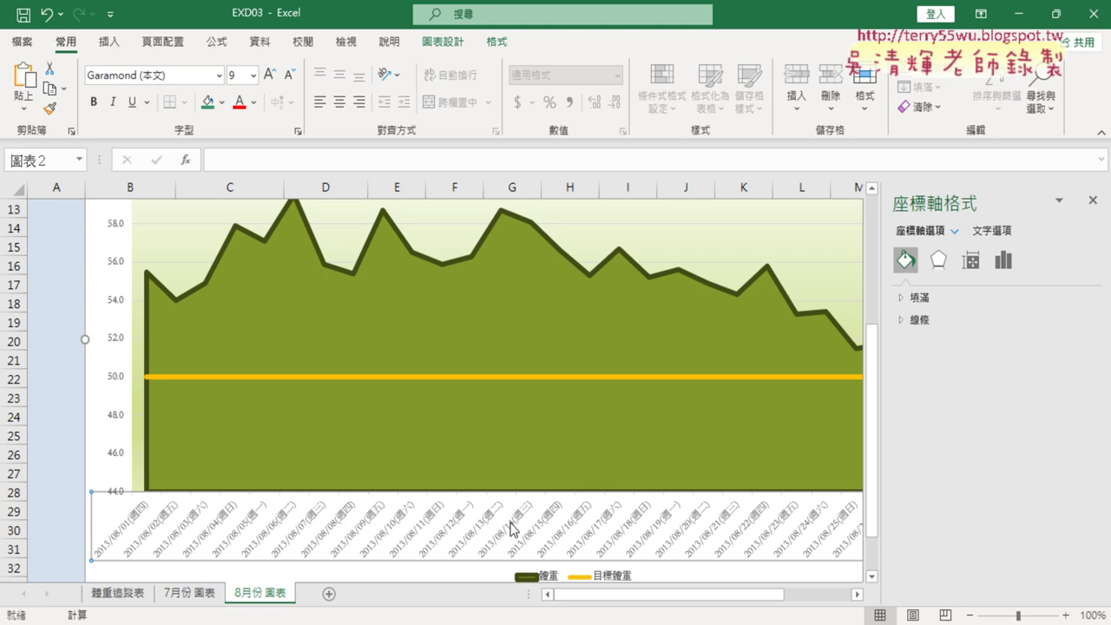
{"action": "right_click", "coordinate": [528, 529]}
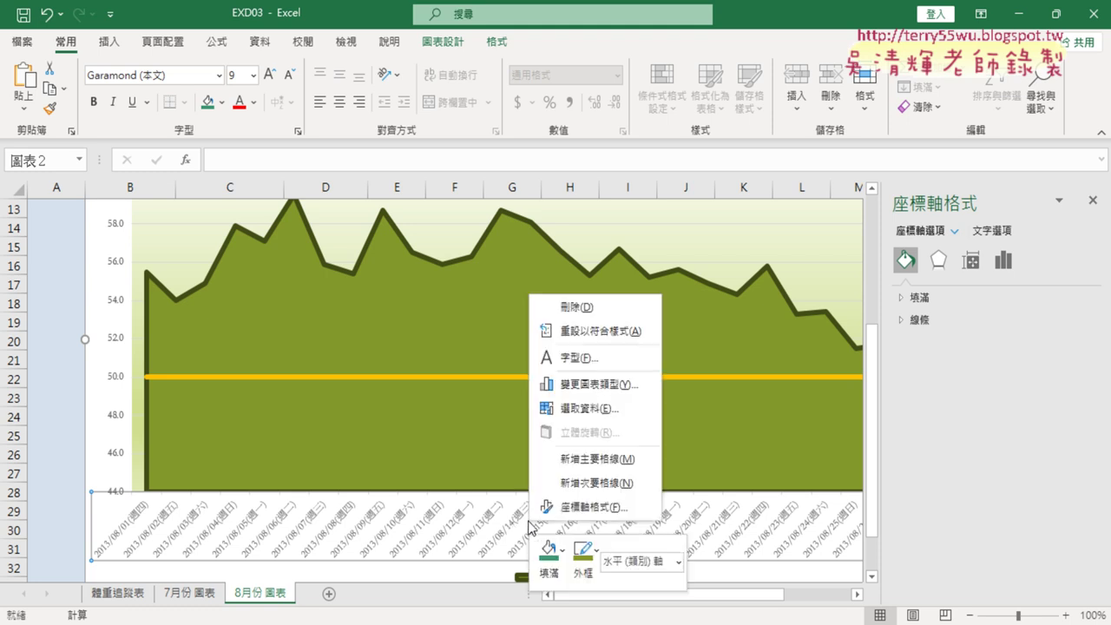
{"action": "left_click", "coordinate": [594, 514]}
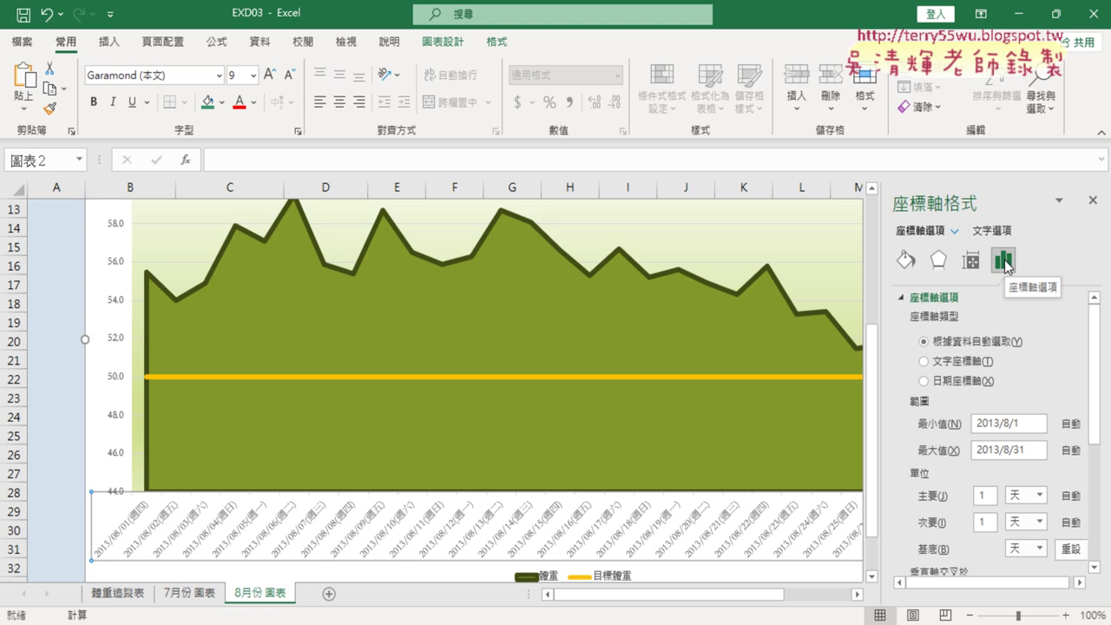
{"action": "left_click_drag", "start_coordinate": [1095, 354], "coordinate": [1094, 493]}
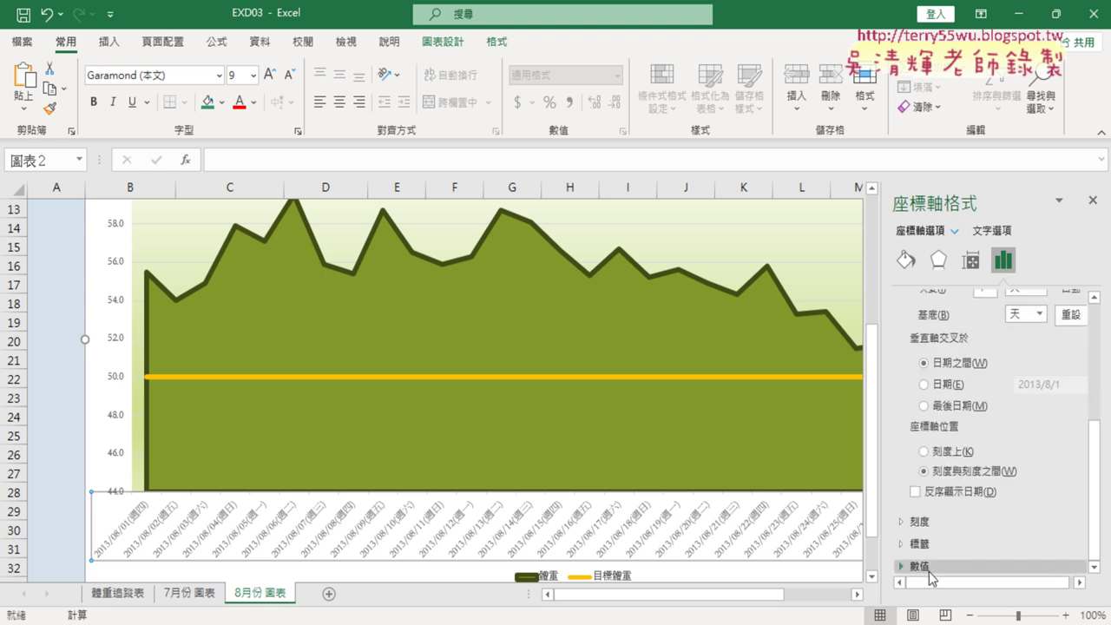
{"action": "left_click", "coordinate": [902, 568]}
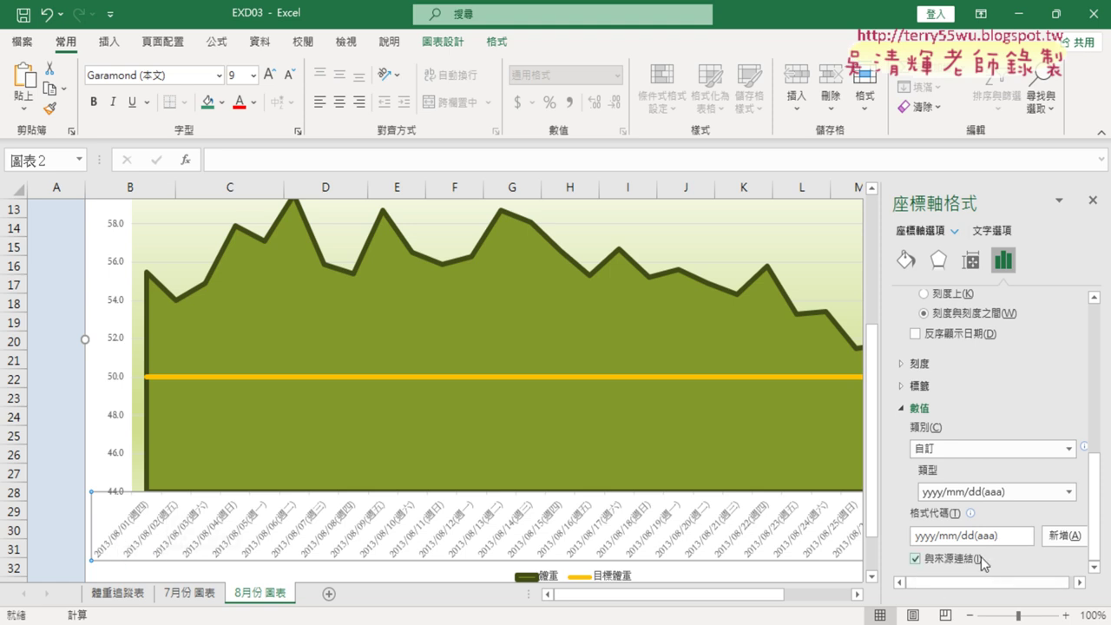
{"action": "left_click_drag", "start_coordinate": [961, 535], "coordinate": [913, 536]}
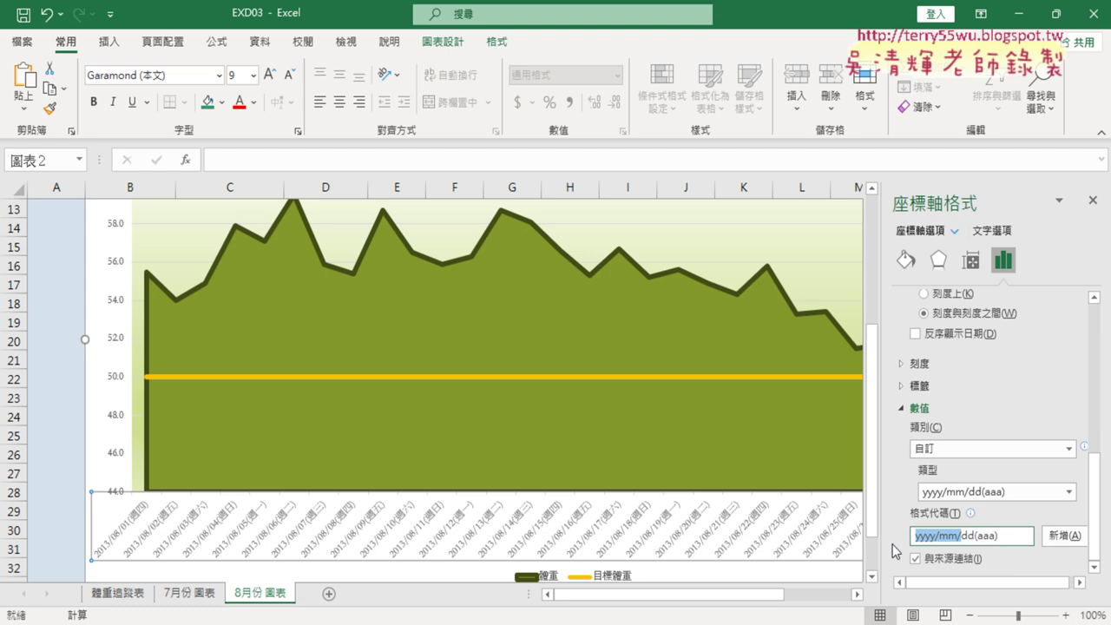
{"action": "key", "text": "BackSpace"}
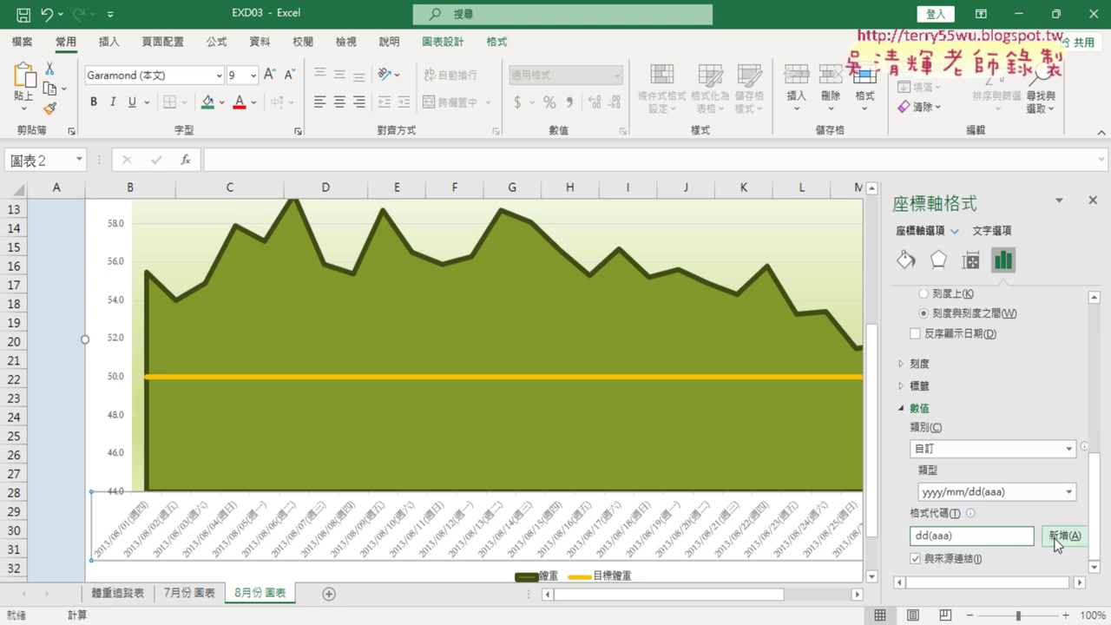
{"action": "left_click", "coordinate": [1057, 544]}
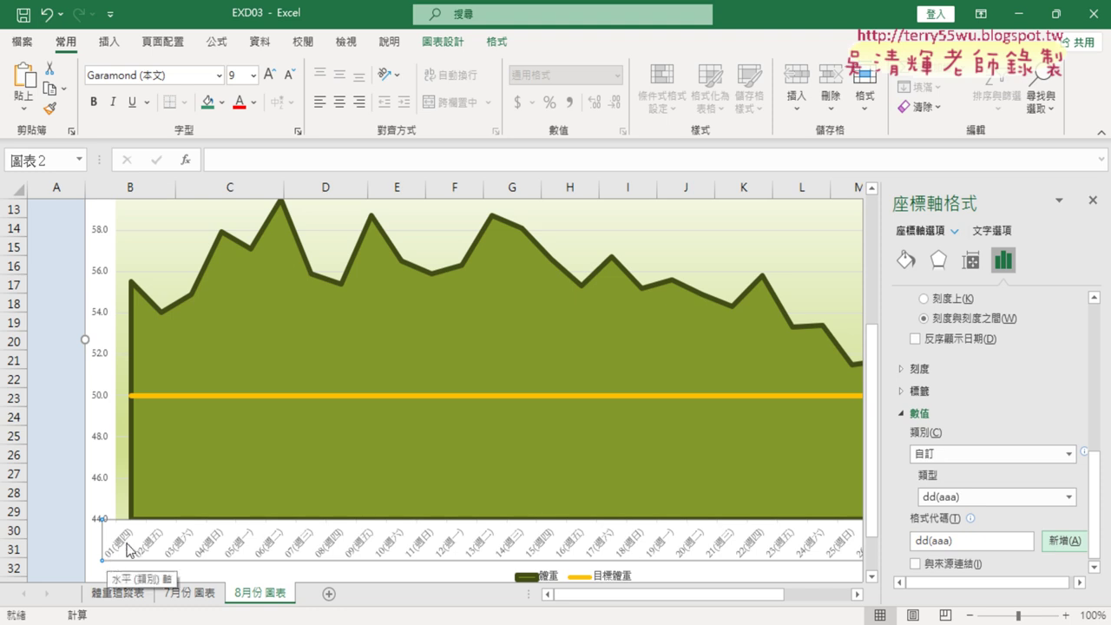
{"action": "key", "text": "alt+Tab"}
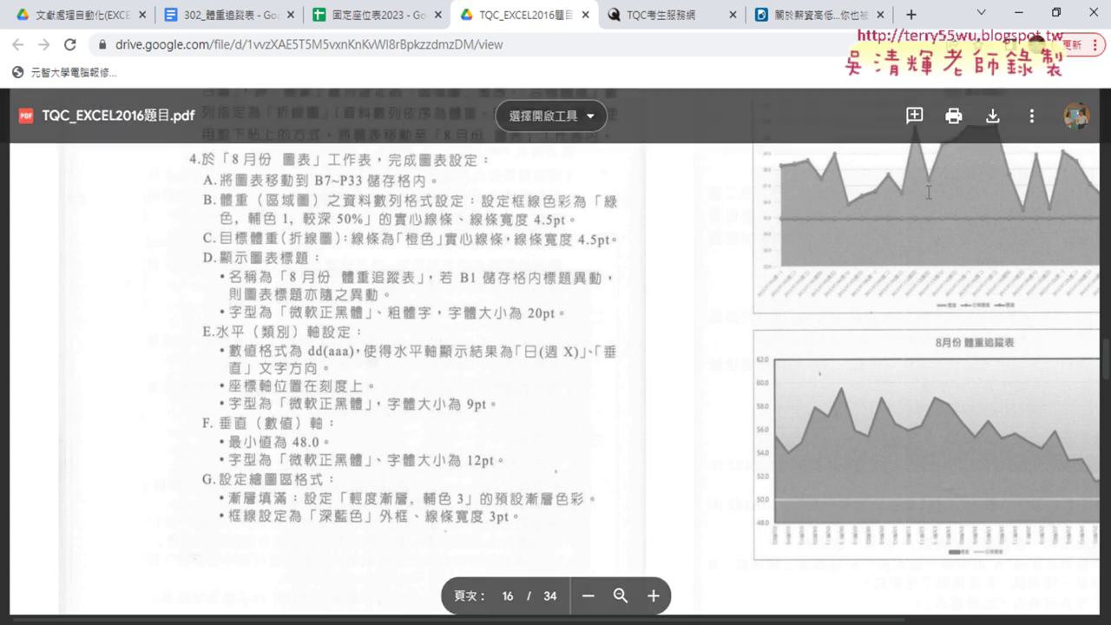
{"action": "left_click", "coordinate": [1019, 13]}
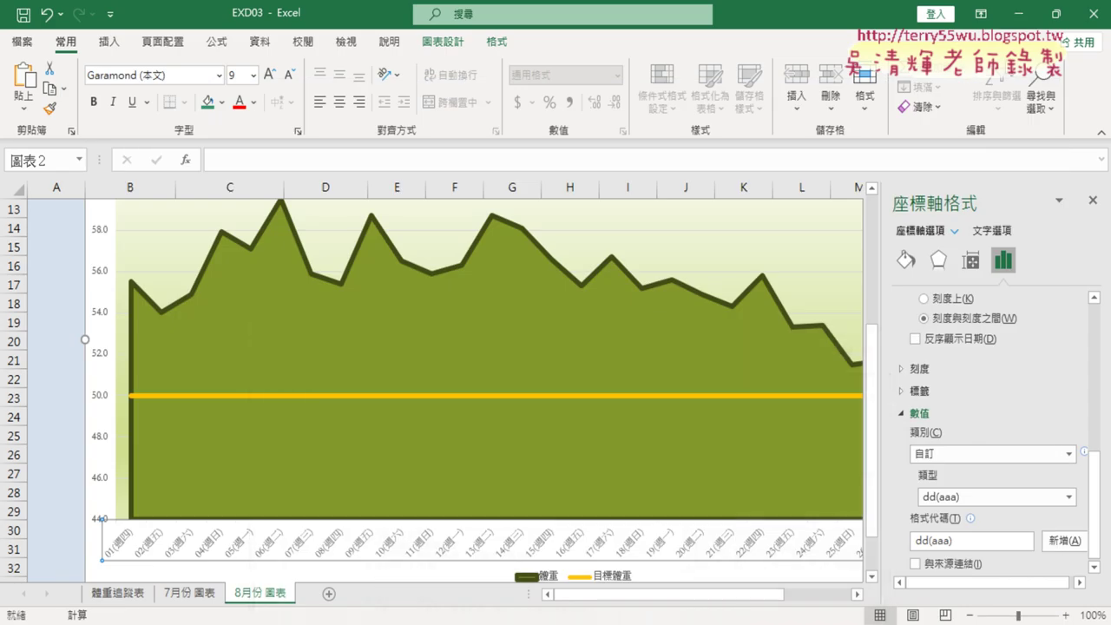
Step: Set the horizontal axis text direction to 垂直 (vertical)
{"action": "left_click", "coordinate": [971, 269]}
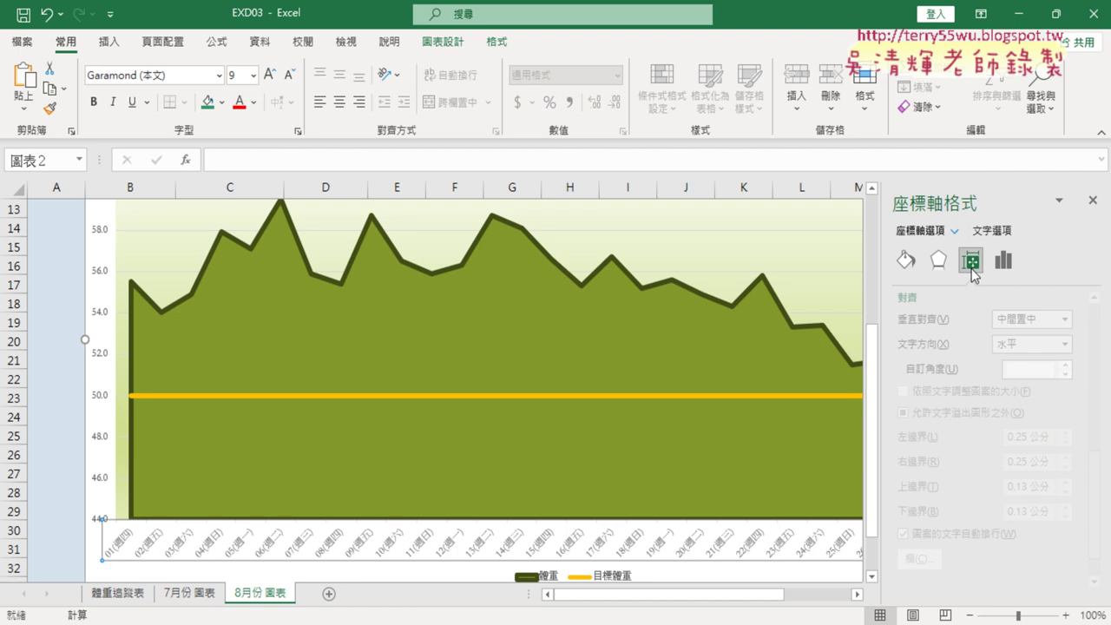
{"action": "left_click", "coordinate": [1037, 343]}
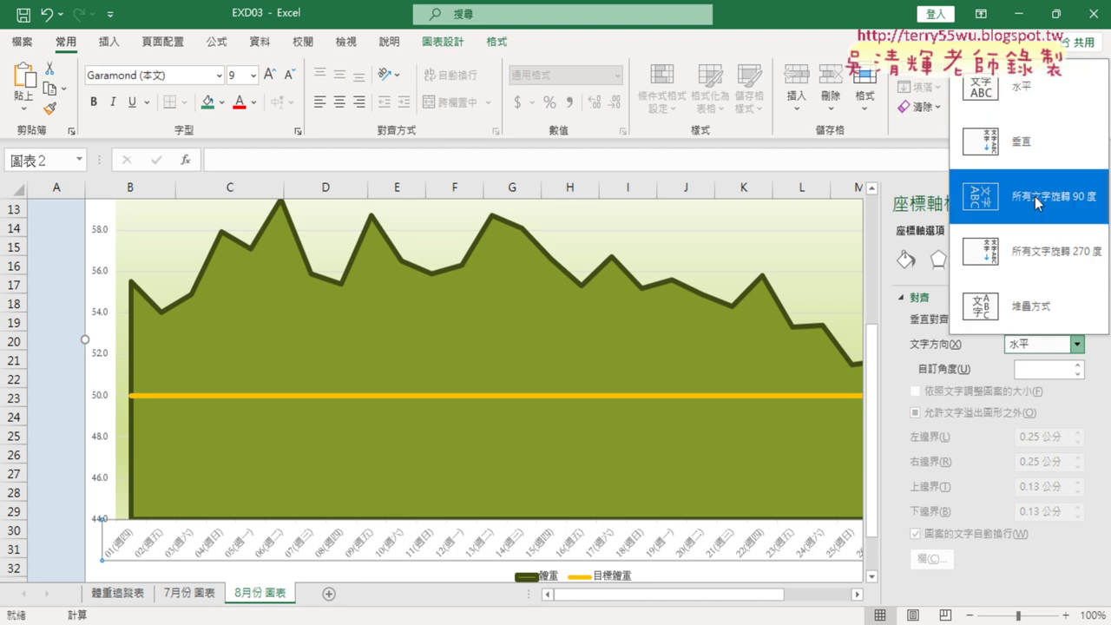
{"action": "left_click", "coordinate": [1035, 148]}
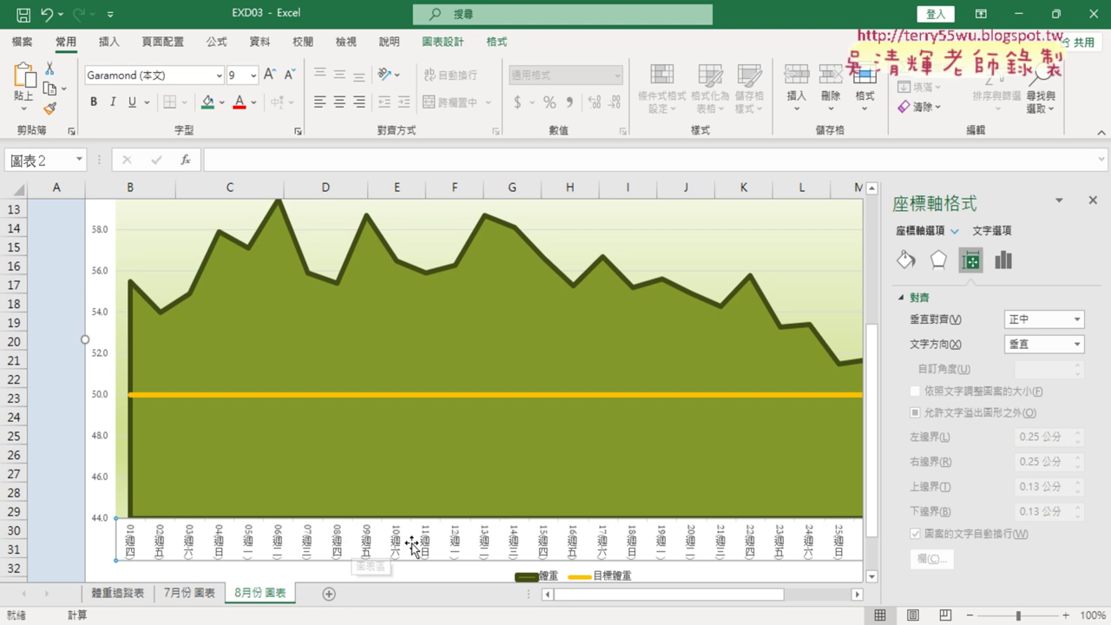
Step: Set the horizontal axis position to 刻度上 (on tick marks)
{"action": "left_click", "coordinate": [1004, 262]}
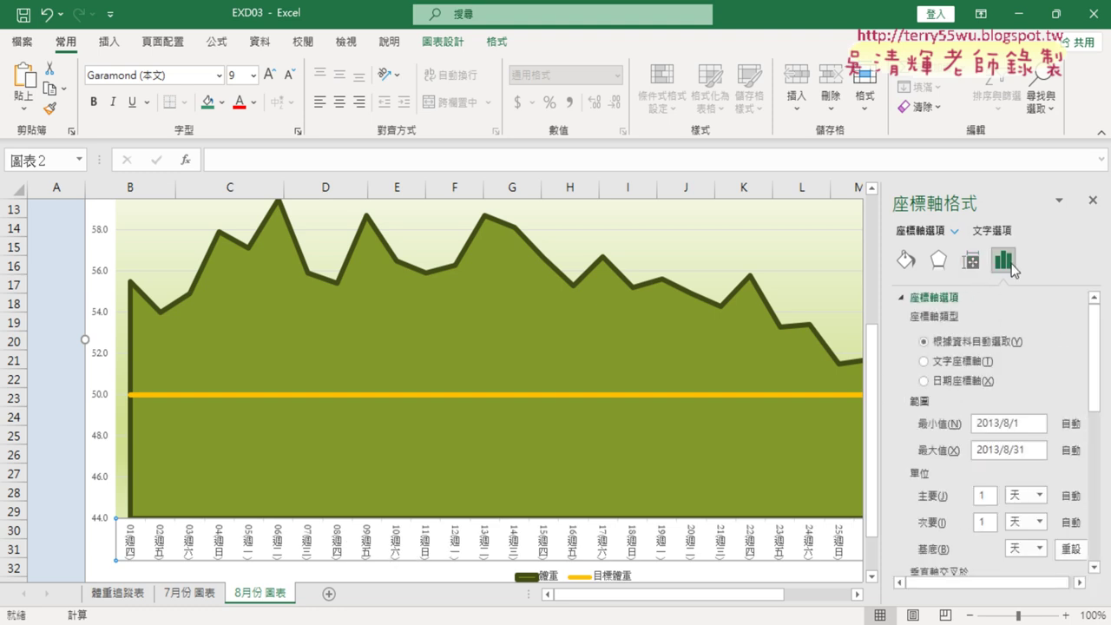
{"action": "left_click", "coordinate": [903, 298]}
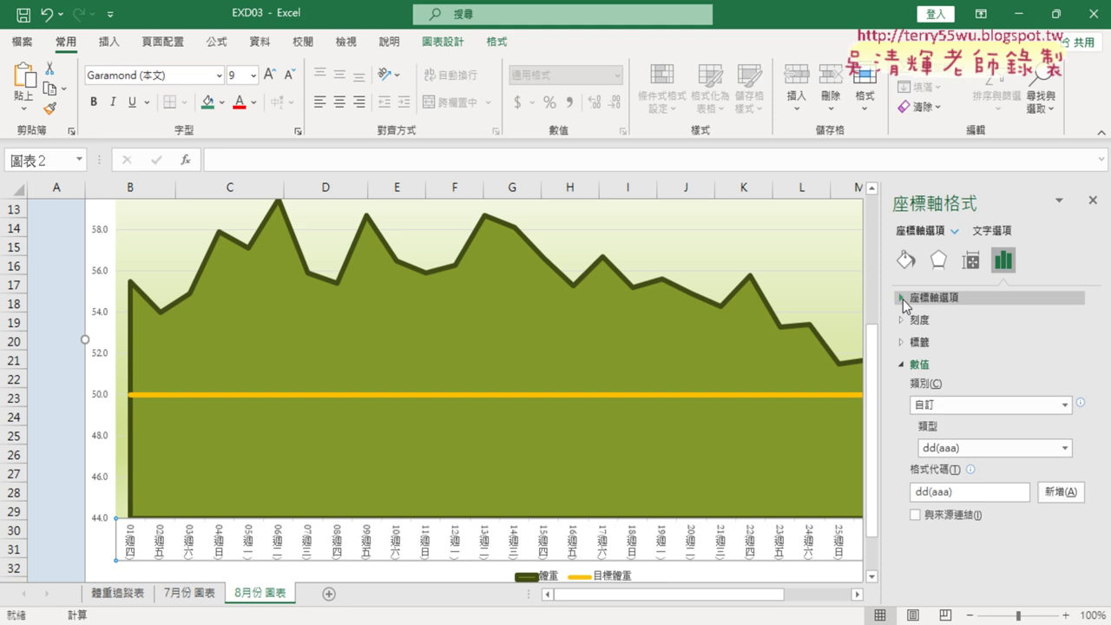
{"action": "left_click", "coordinate": [903, 298]}
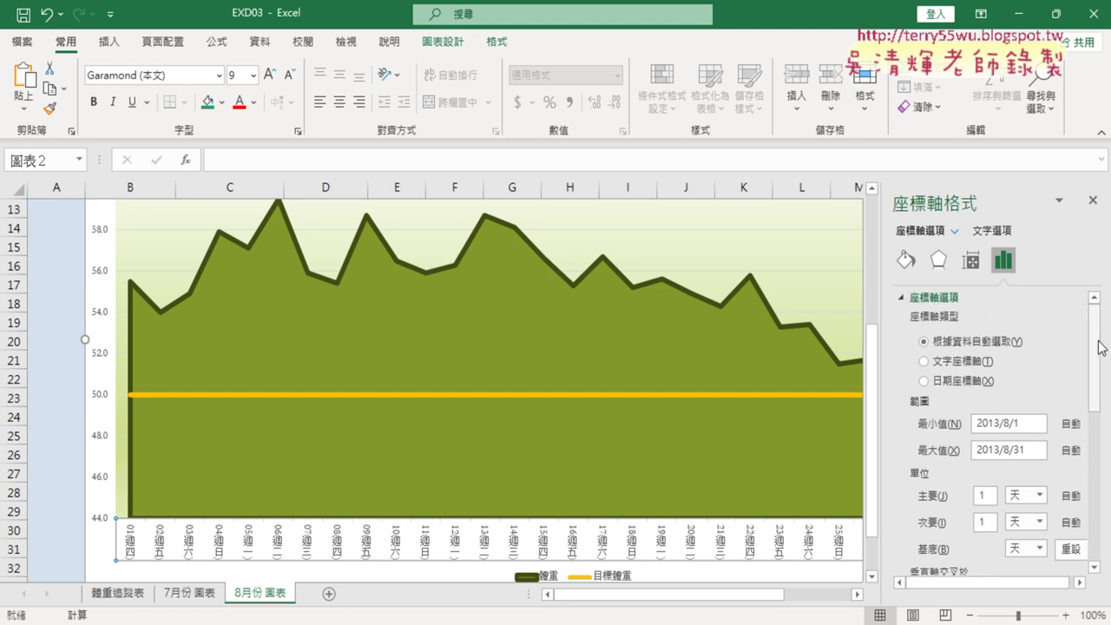
{"action": "left_click_drag", "start_coordinate": [1100, 347], "coordinate": [1095, 416]}
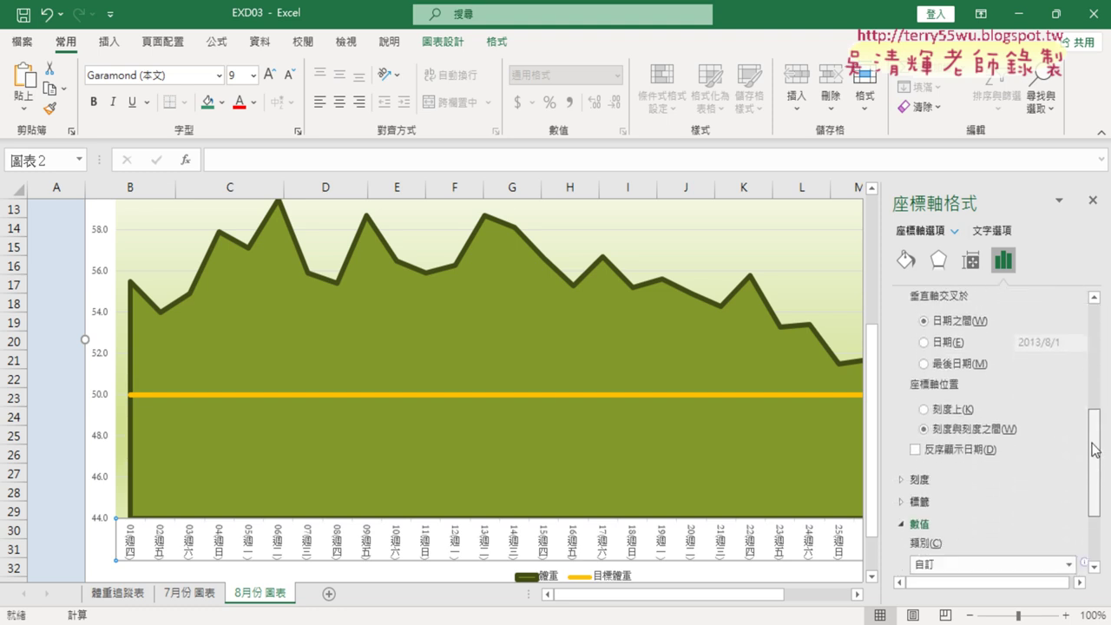
{"action": "left_click", "coordinate": [927, 412]}
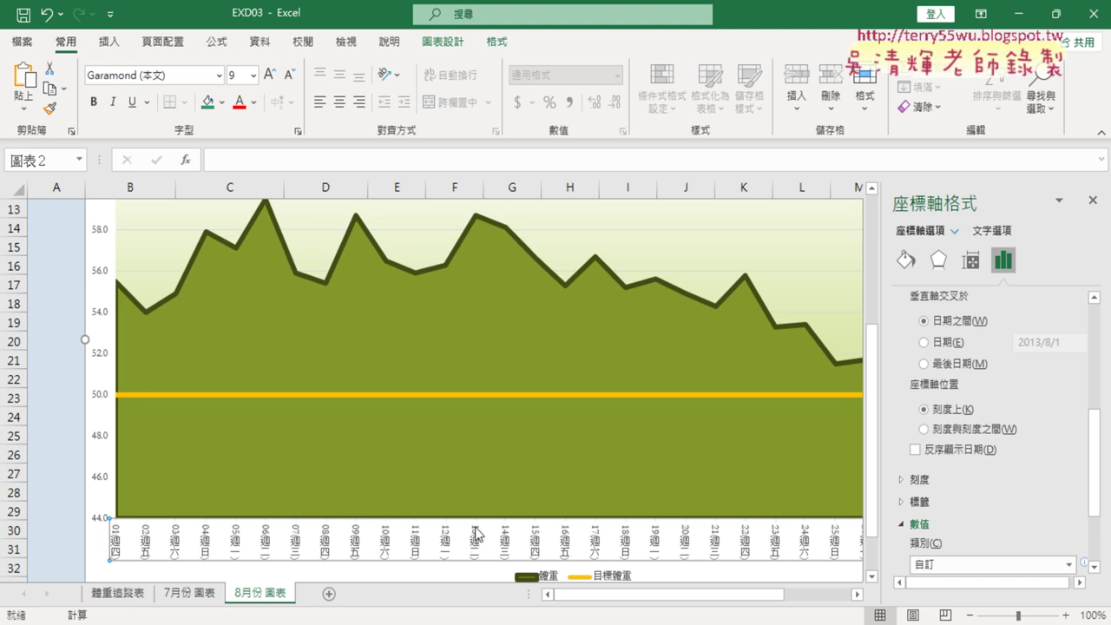
{"action": "key", "text": "alt+Tab"}
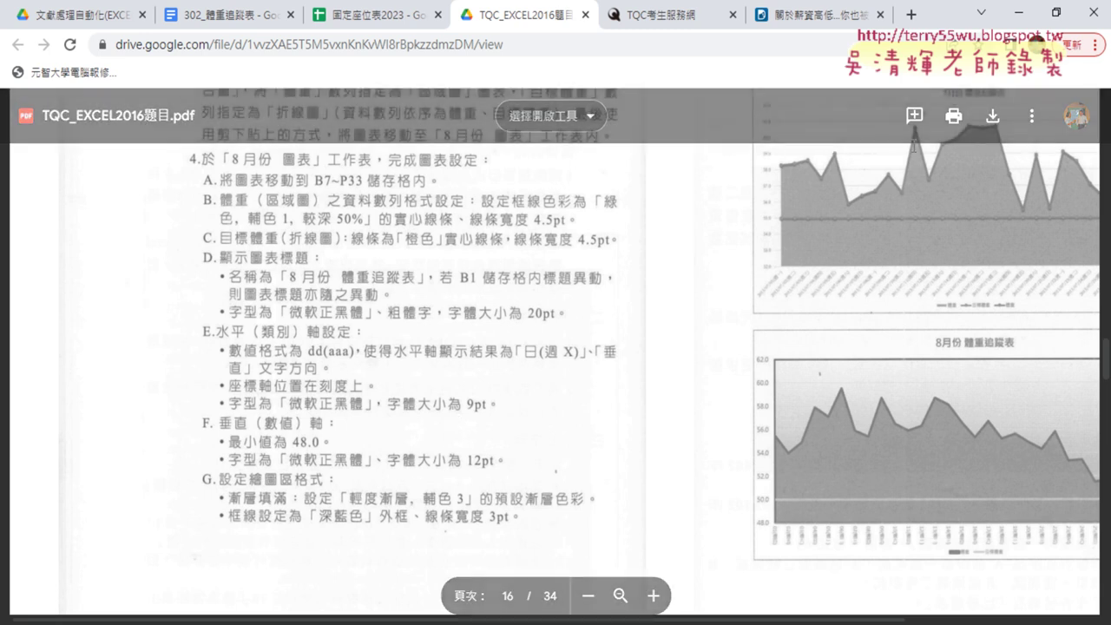
{"action": "left_click", "coordinate": [1012, 17]}
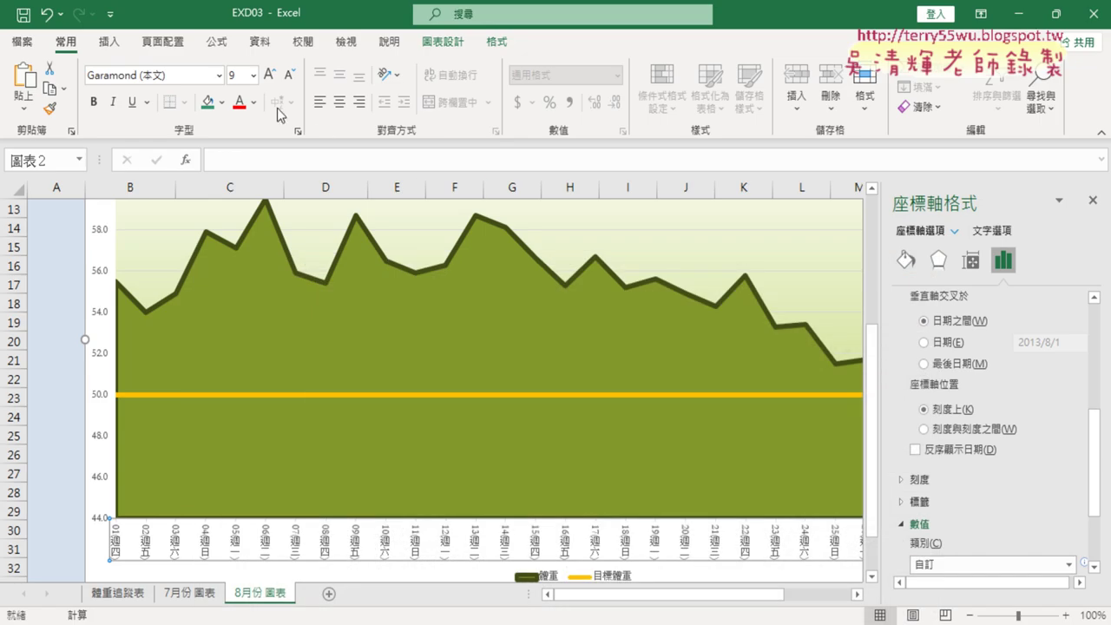
Step: Apply the 微軟正黑體 font to the horizontal date axis labels
{"action": "left_click", "coordinate": [222, 75]}
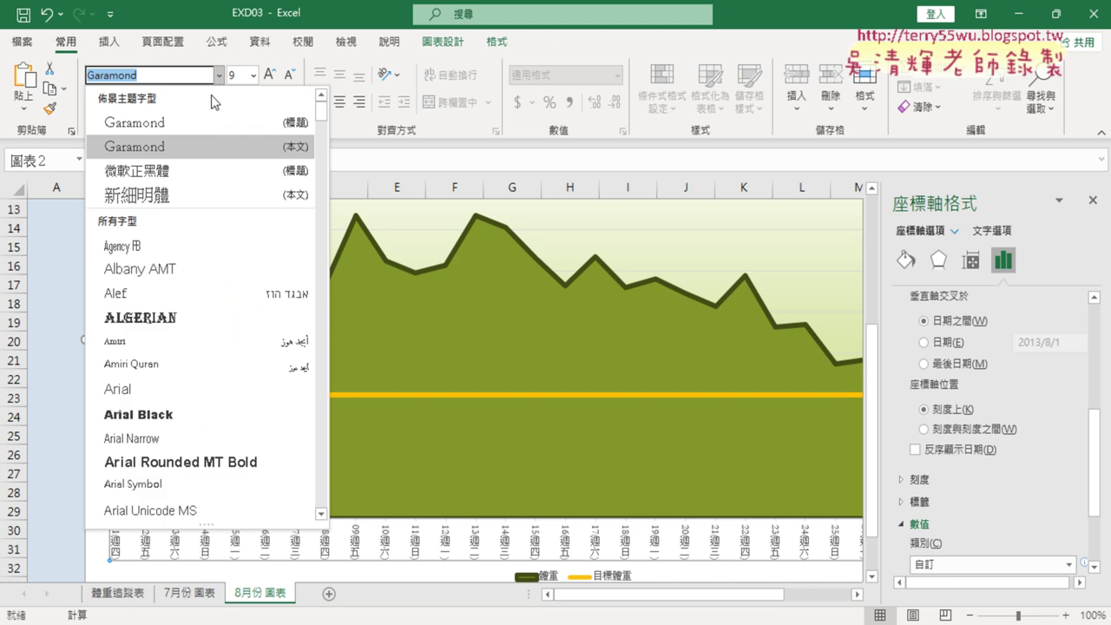
{"action": "left_click", "coordinate": [181, 173]}
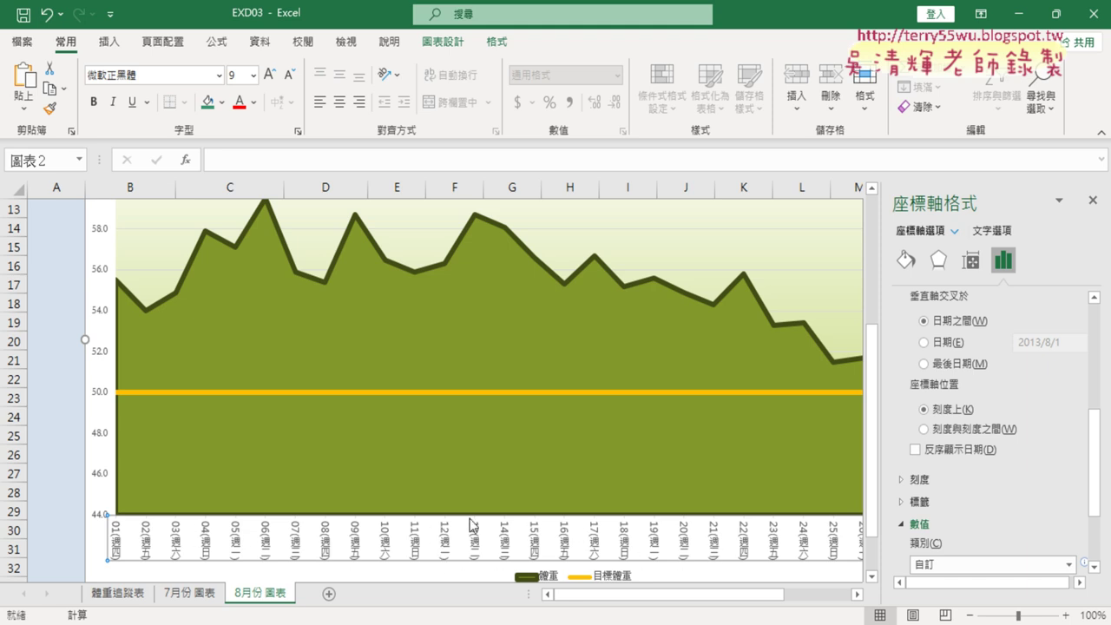
{"action": "left_click", "coordinate": [104, 321]}
{"action": "key", "text": "alt+Tab"}
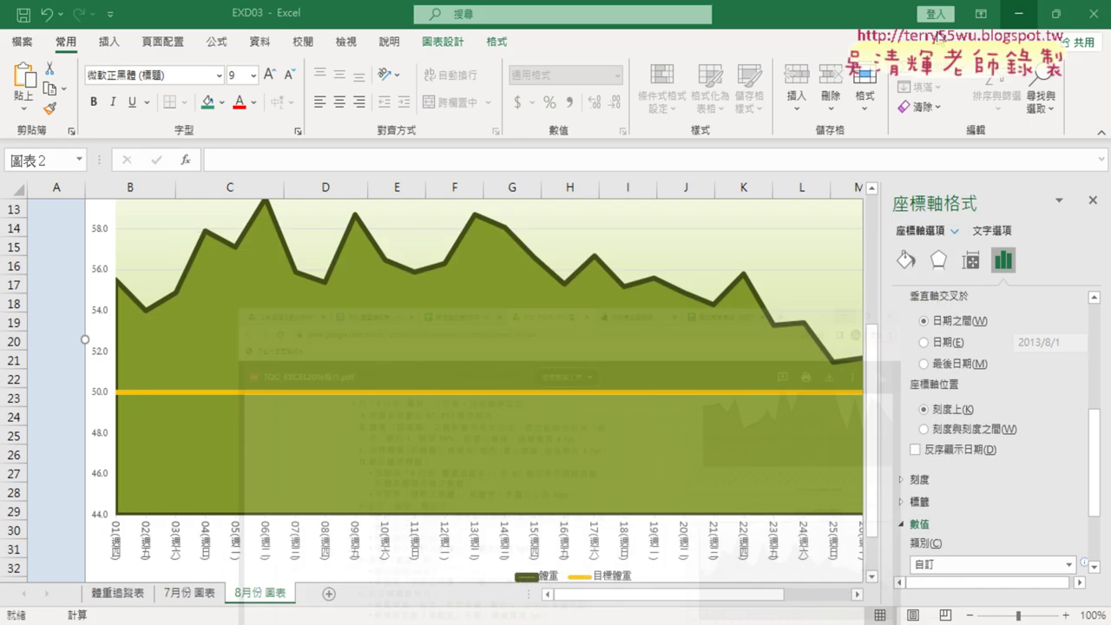
{"action": "left_click", "coordinate": [1018, 13]}
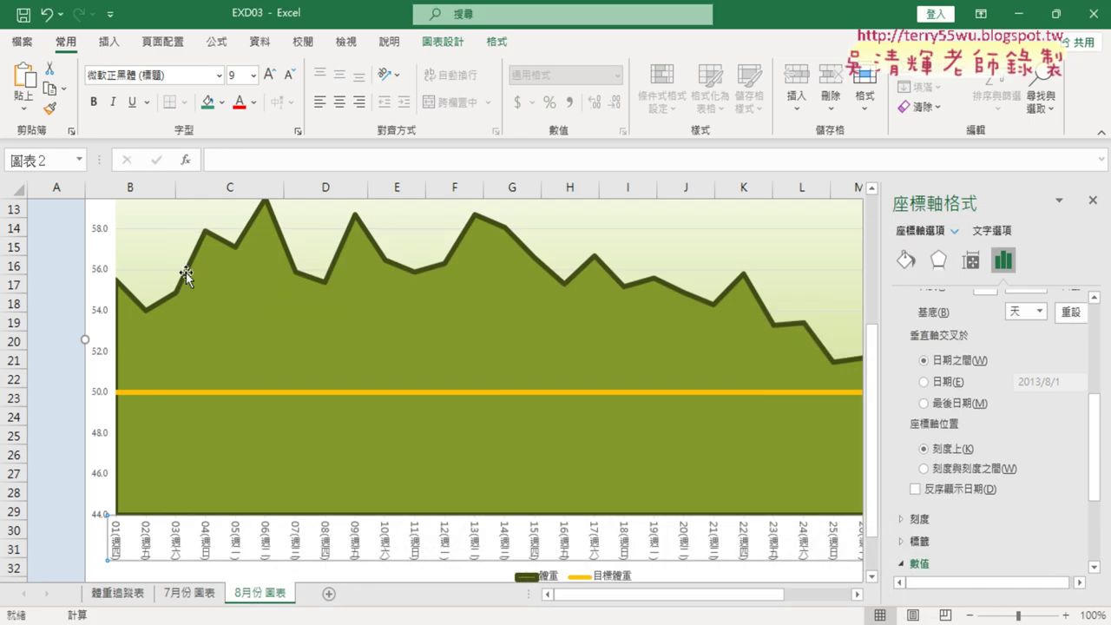
Step: Change the vertical axis minimum from 44.0 to 42.0 in 座標軸格式
{"action": "right_click", "coordinate": [102, 229]}
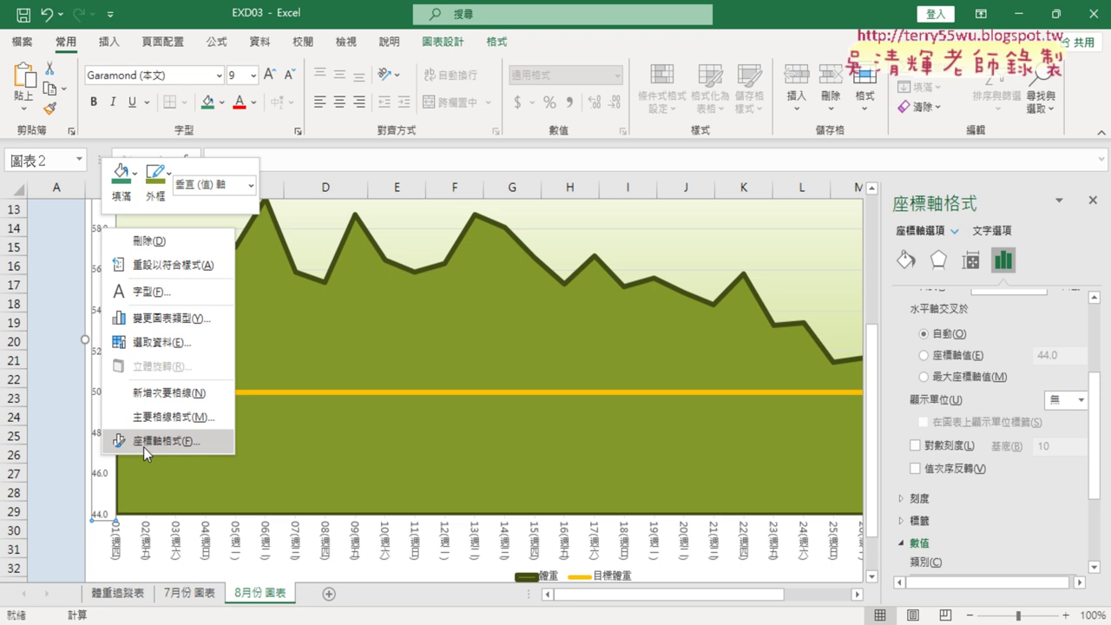
{"action": "left_click", "coordinate": [171, 439]}
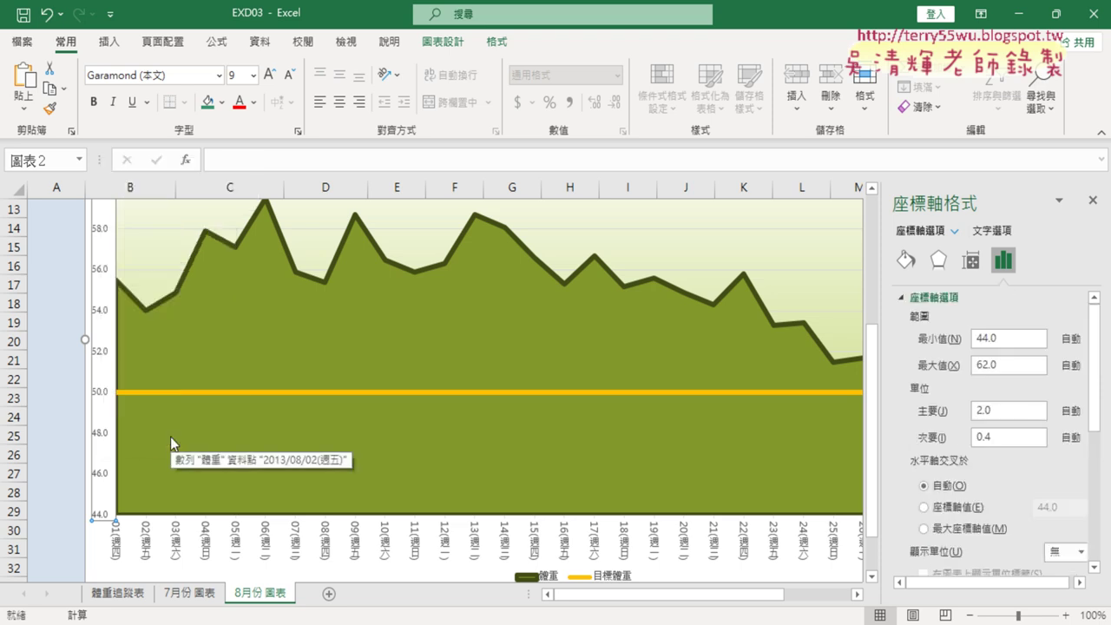
{"action": "left_click_drag", "start_coordinate": [1012, 337], "coordinate": [943, 338]}
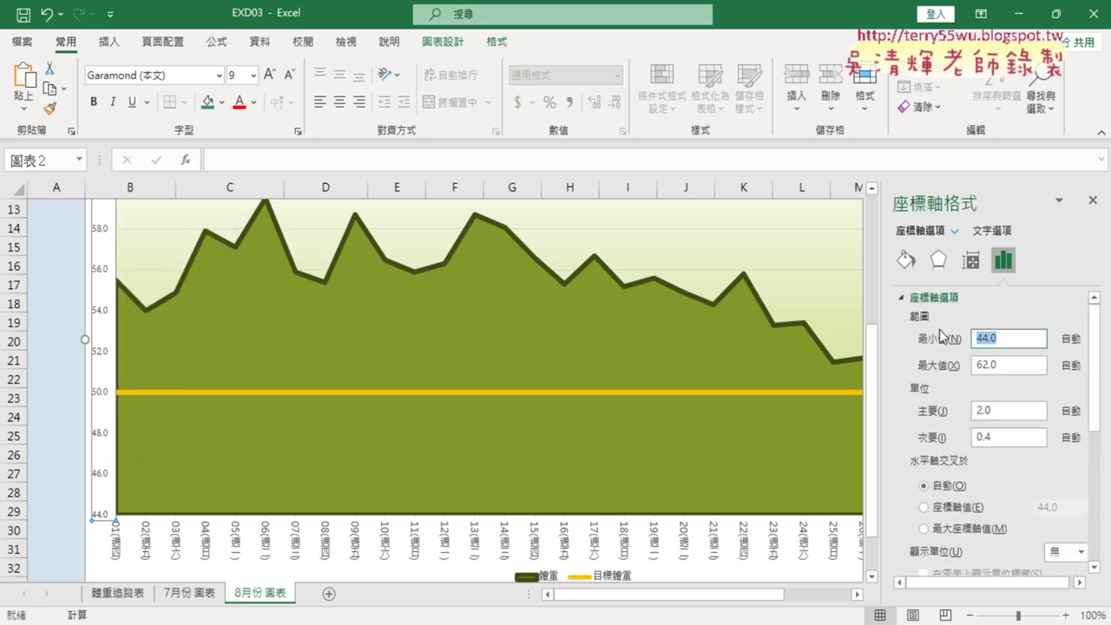
{"action": "type", "text": "42"}
{"action": "key", "text": "Return"}
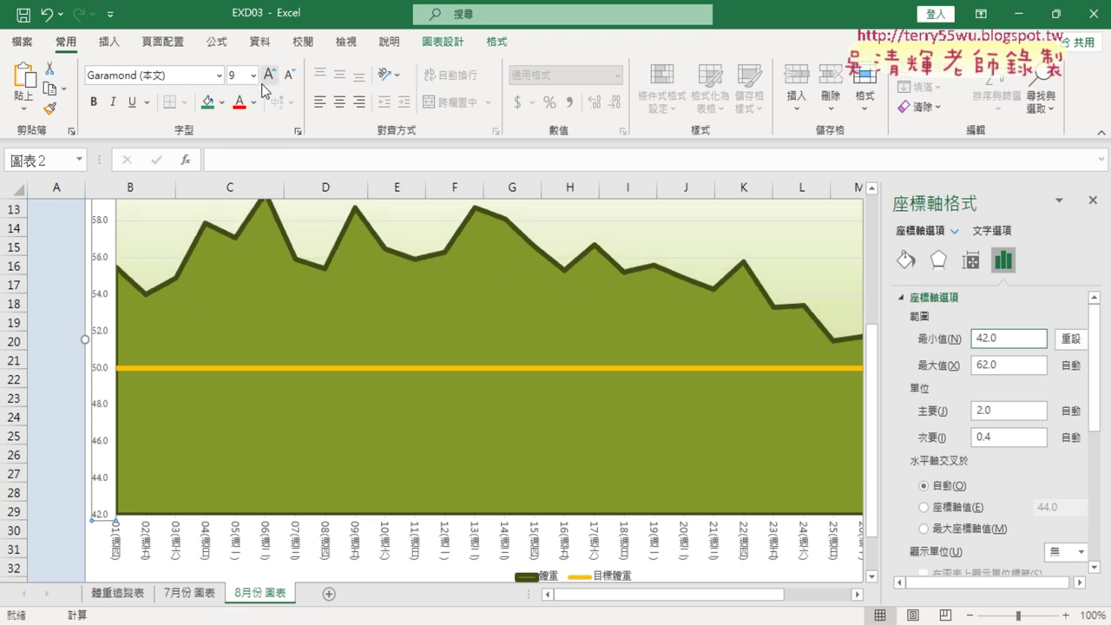
{"action": "key", "text": "alt+Tab"}
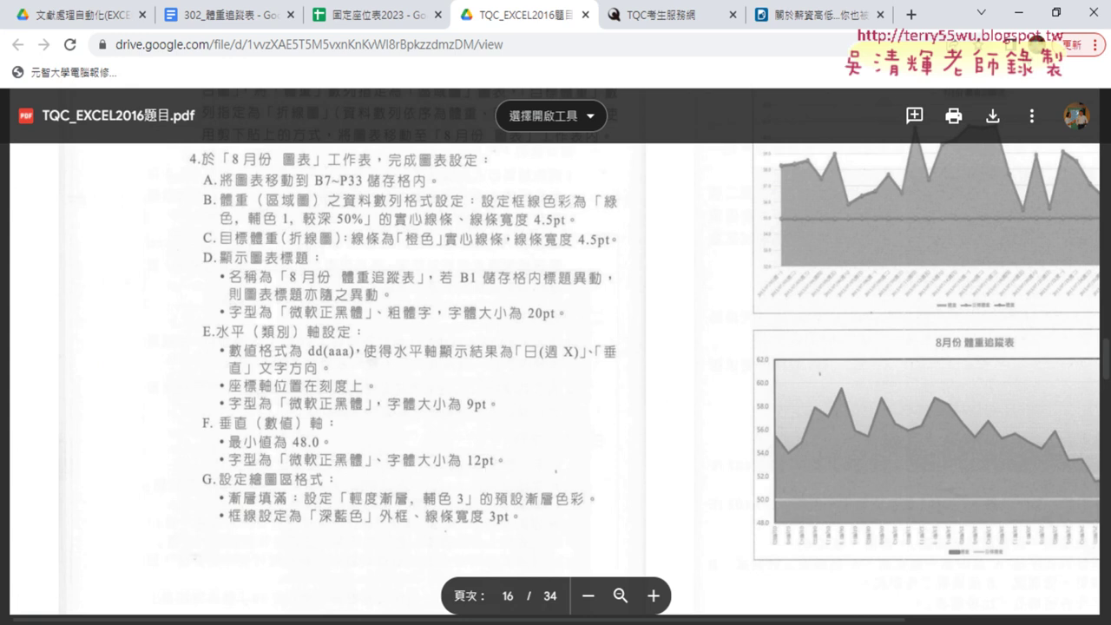
Step: Back in the workbook, set the vertical axis labels to 微軟正黑體 at size 12
{"action": "left_click", "coordinate": [1020, 13]}
{"action": "left_click", "coordinate": [253, 75]}
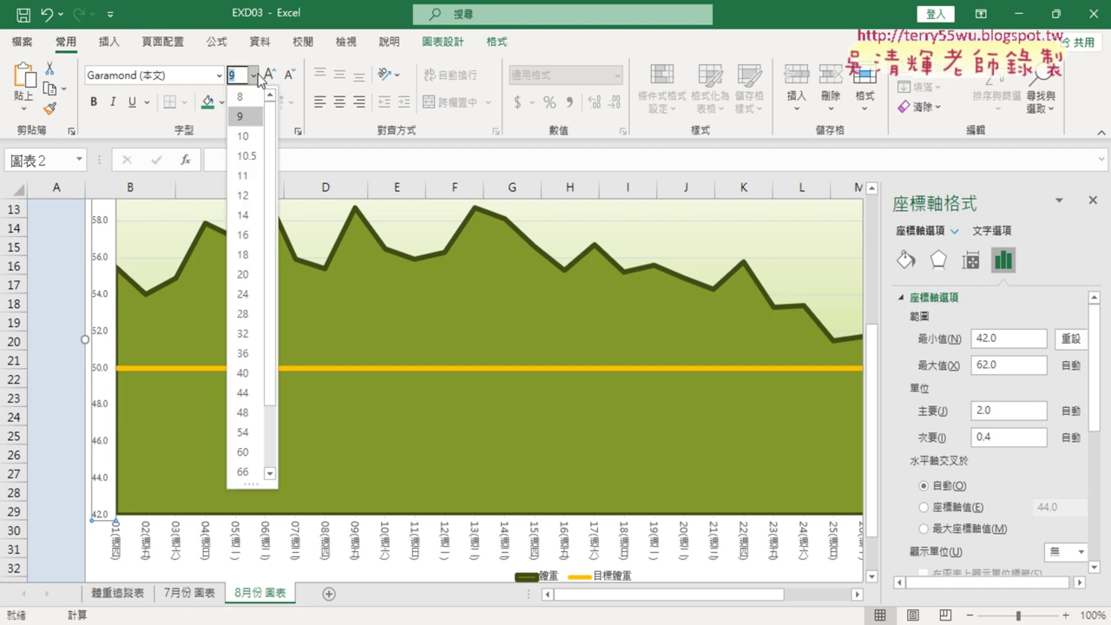
{"action": "left_click", "coordinate": [243, 196]}
{"action": "left_click", "coordinate": [219, 76]}
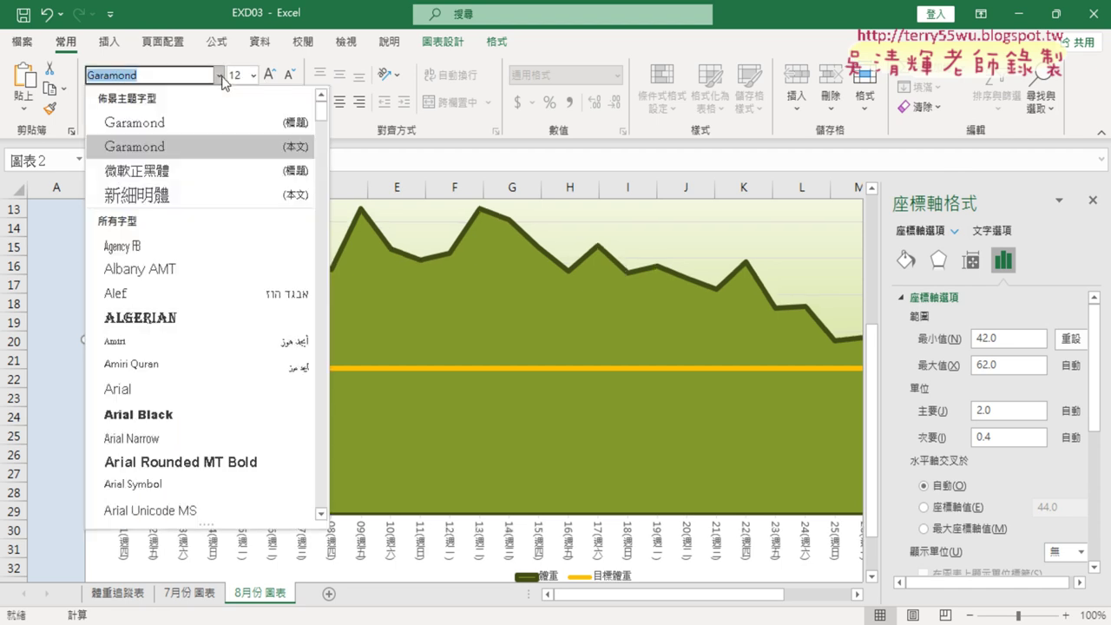
{"action": "left_click", "coordinate": [183, 170]}
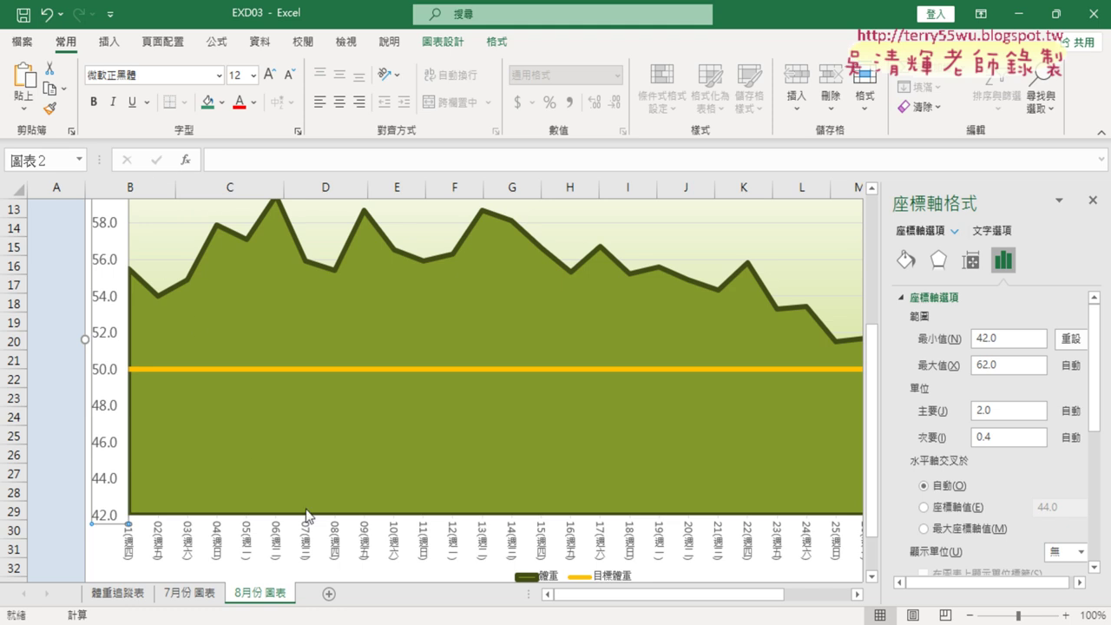
Step: Deselect the axis and check the exam instructions PDF before returning to Excel
{"action": "key", "text": "Escape"}
{"action": "key", "text": "alt+Tab"}
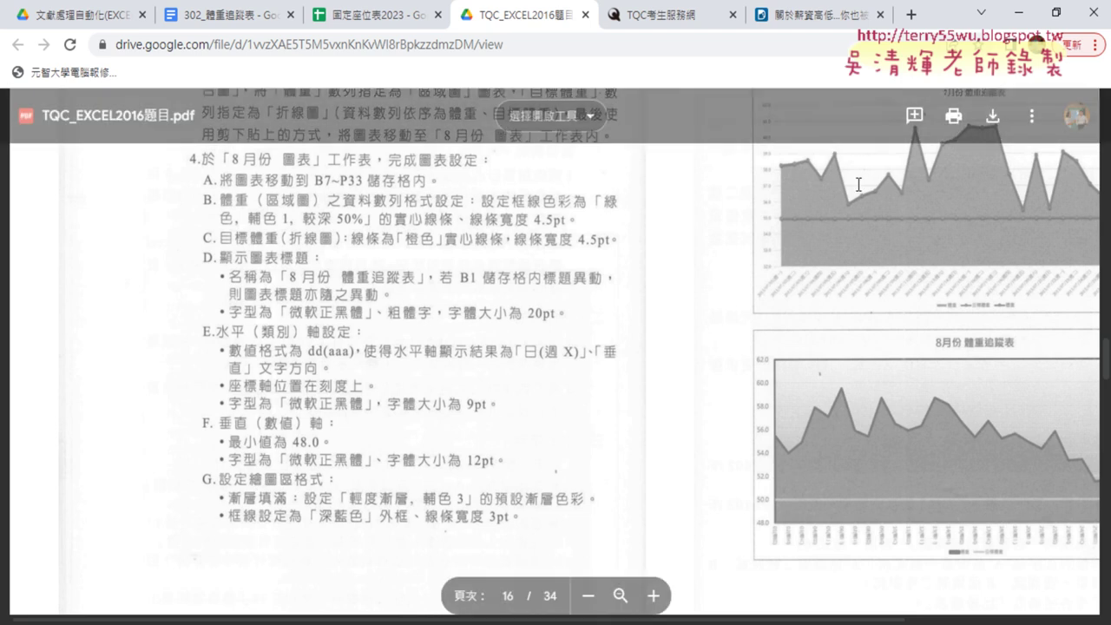
{"action": "left_click", "coordinate": [1020, 13]}
Step: Select the August chart's plot area to bring up its formatting pane
{"action": "scroll", "coordinate": [682, 241], "scroll_direction": "up", "scroll_amount": 3}
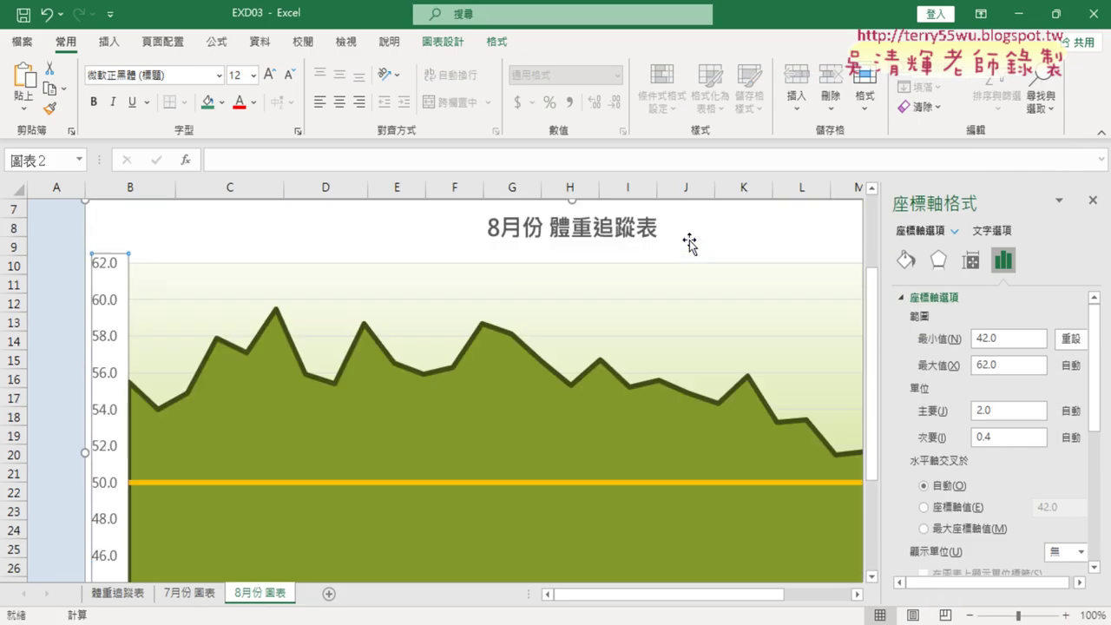
{"action": "scroll", "coordinate": [682, 243], "scroll_direction": "up", "scroll_amount": 1}
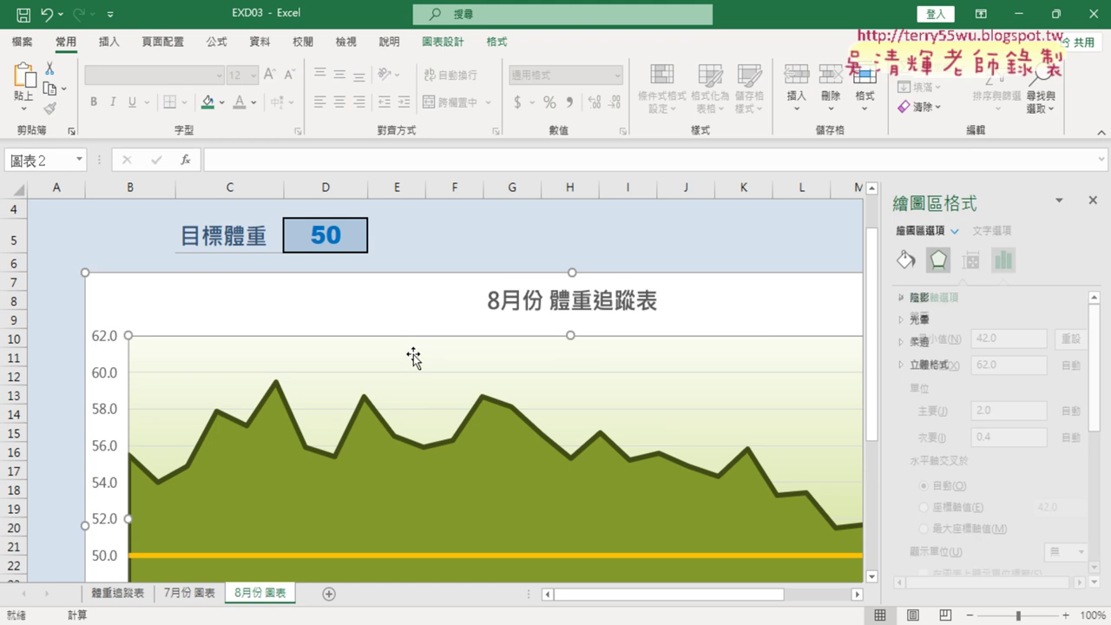
{"action": "left_click", "coordinate": [413, 355]}
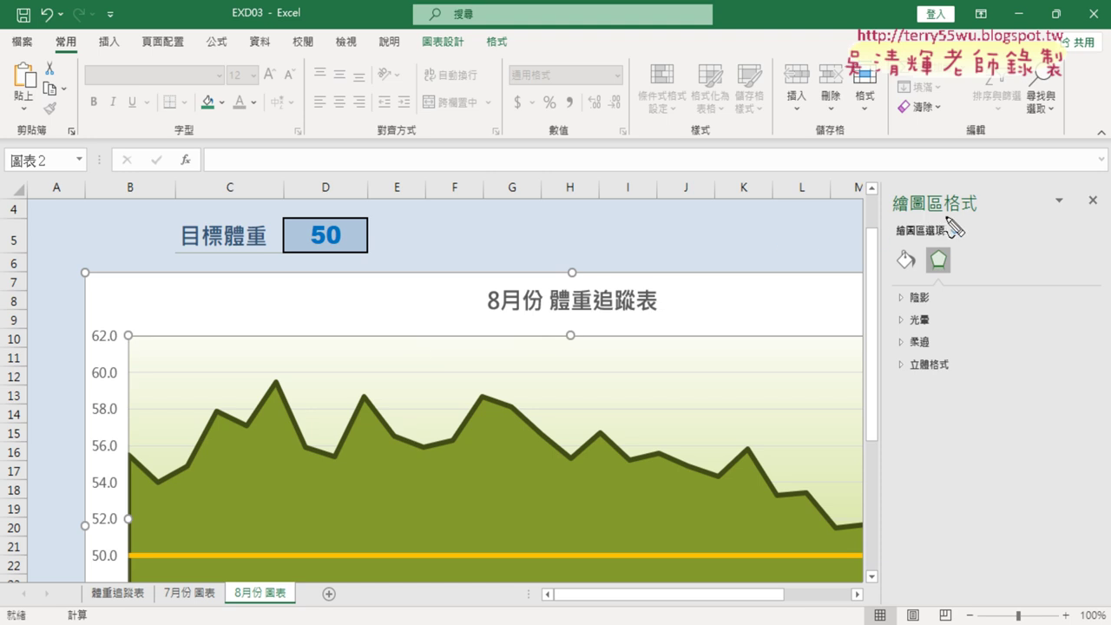
{"action": "mouse_move", "coordinate": [946, 212]}
{"action": "left_mouse_down"}
{"action": "mouse_move", "coordinate": [887, 212]}
{"action": "mouse_move", "coordinate": [924, 215]}
{"action": "left_mouse_up"}
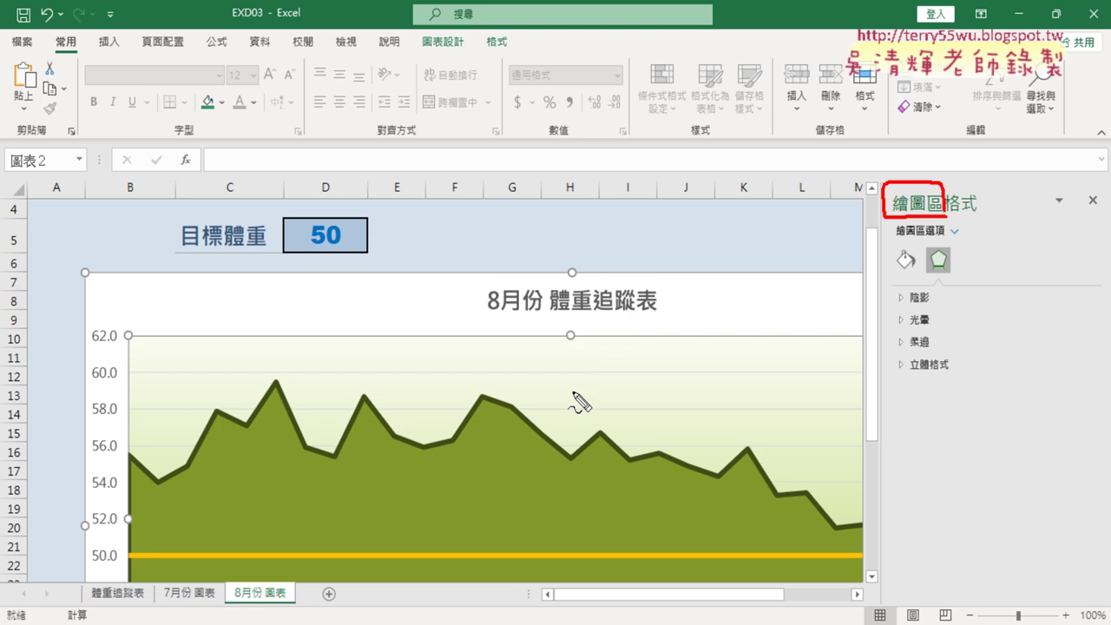
Step: After rechecking the exam PDF, show the plot area's Fill & Line settings
{"action": "key", "text": "Escape"}
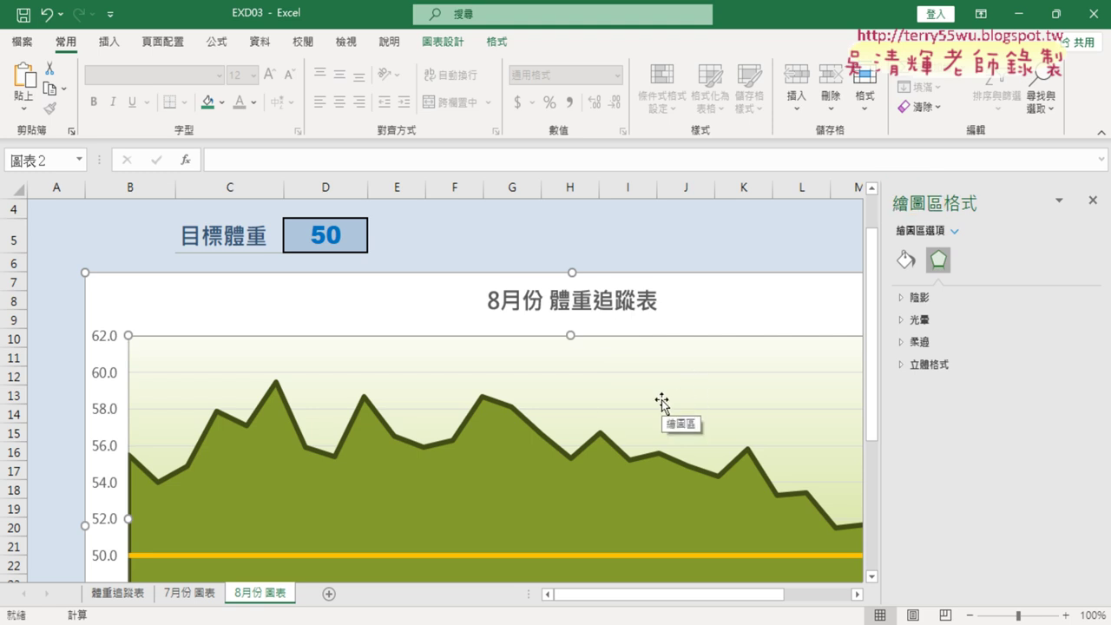
{"action": "key", "text": "alt+Tab"}
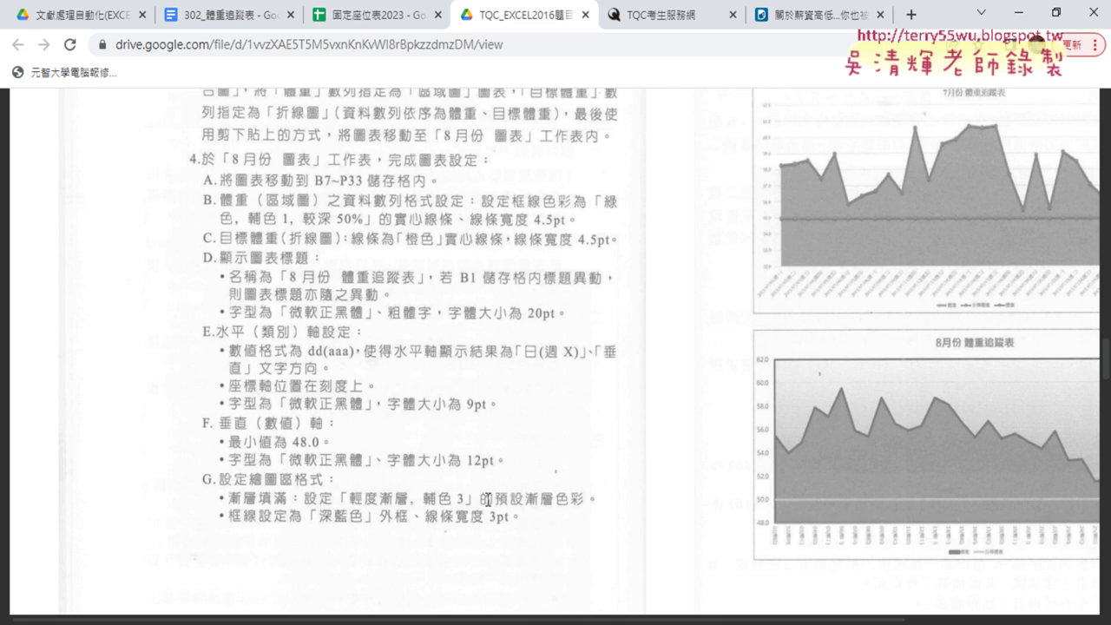
{"action": "left_click", "coordinate": [1008, 19]}
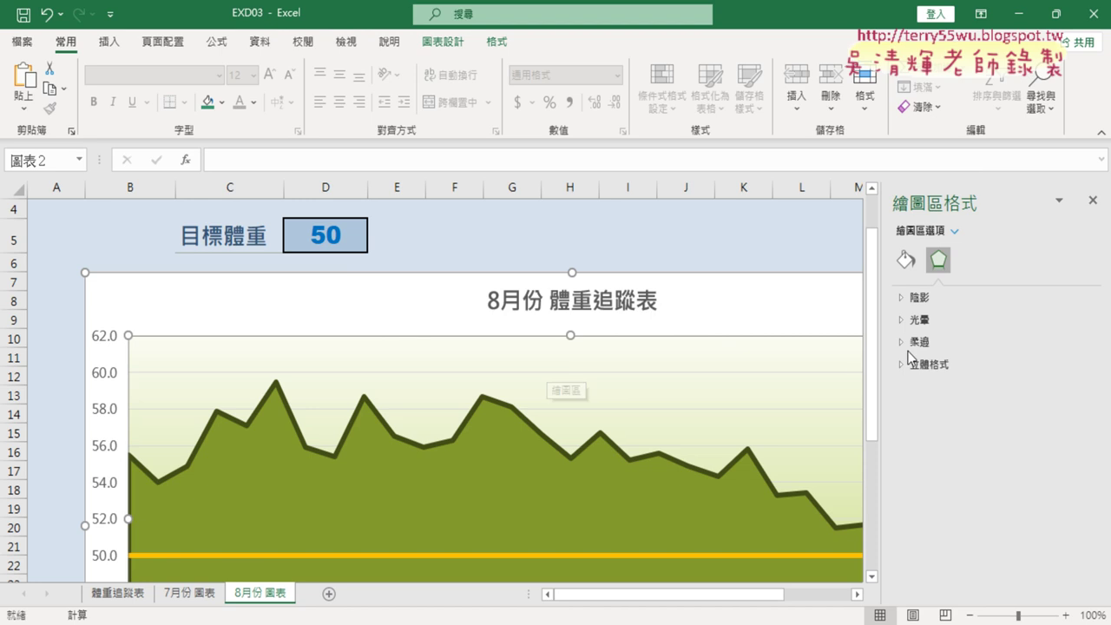
{"action": "left_click", "coordinate": [904, 261]}
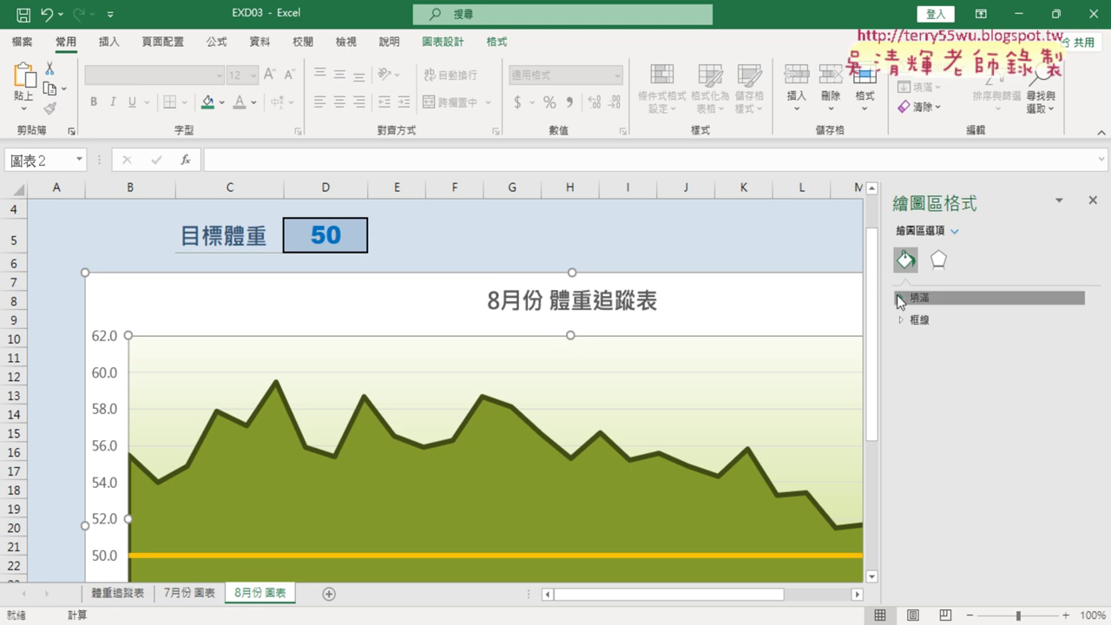
Step: Fill the plot area with the preset Light Gradient - Accent 3 (輕度漸層 - 輔色 3)
{"action": "left_click", "coordinate": [900, 298]}
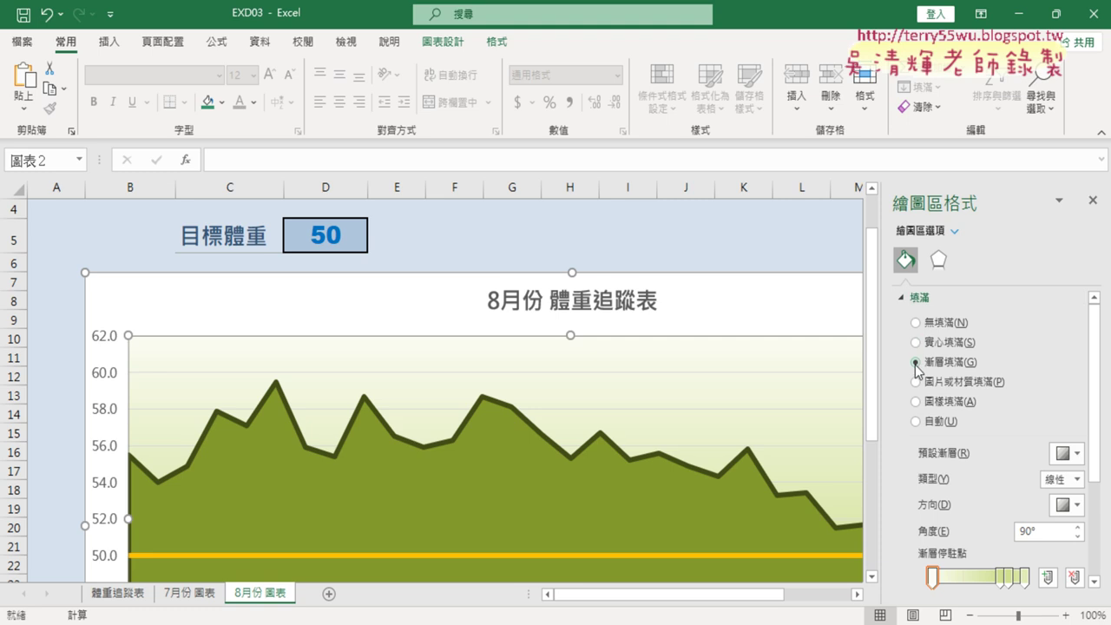
{"action": "left_click", "coordinate": [1078, 455]}
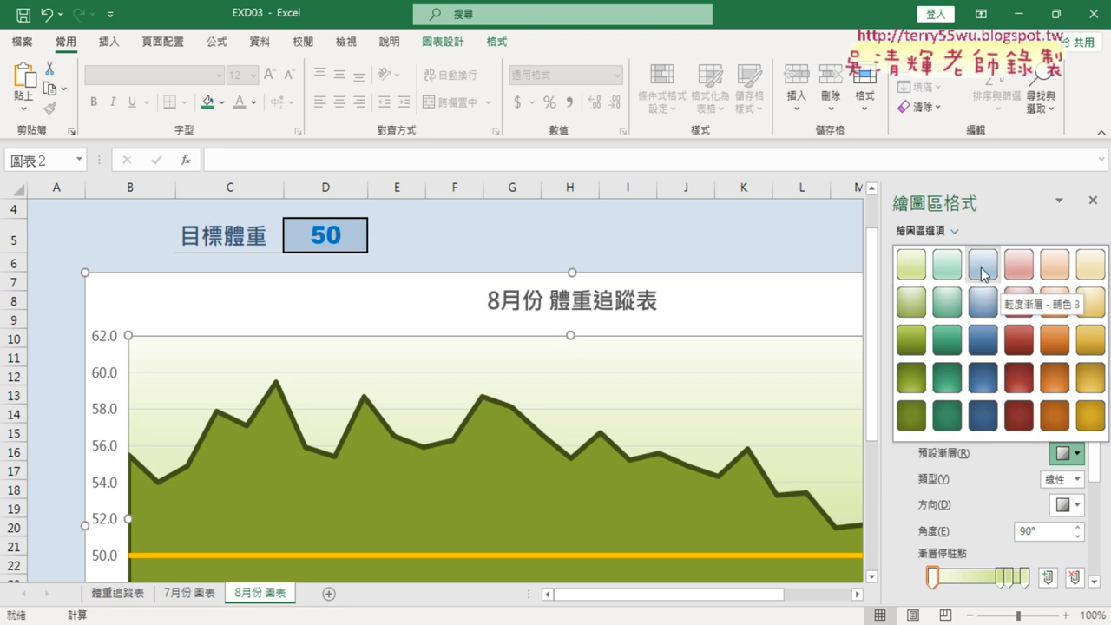
{"action": "left_click", "coordinate": [976, 277]}
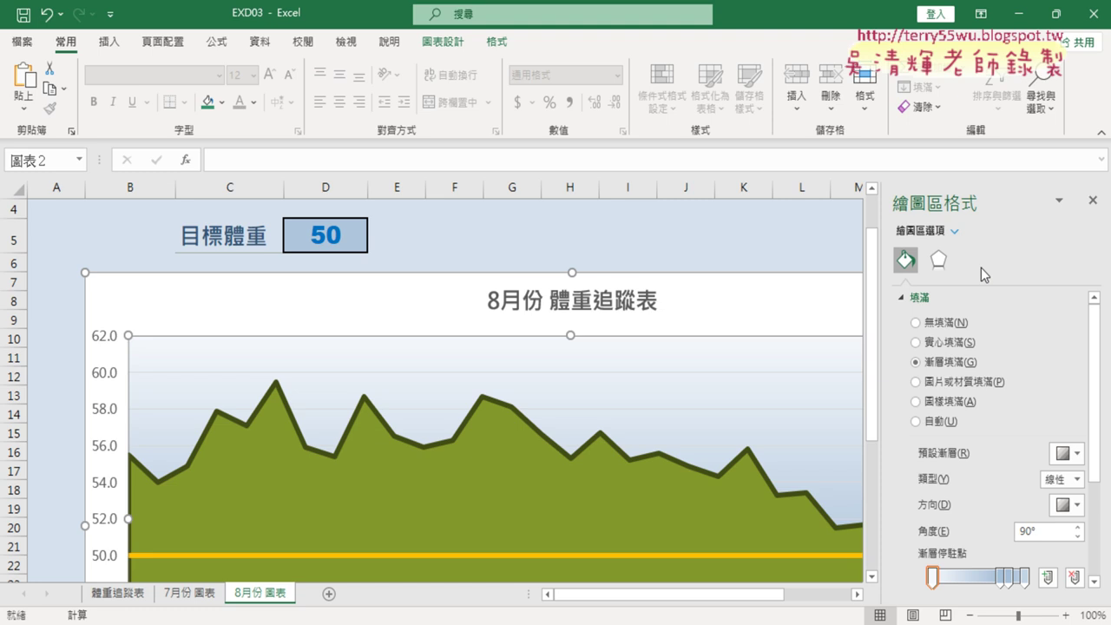
{"action": "left_click", "coordinate": [901, 298]}
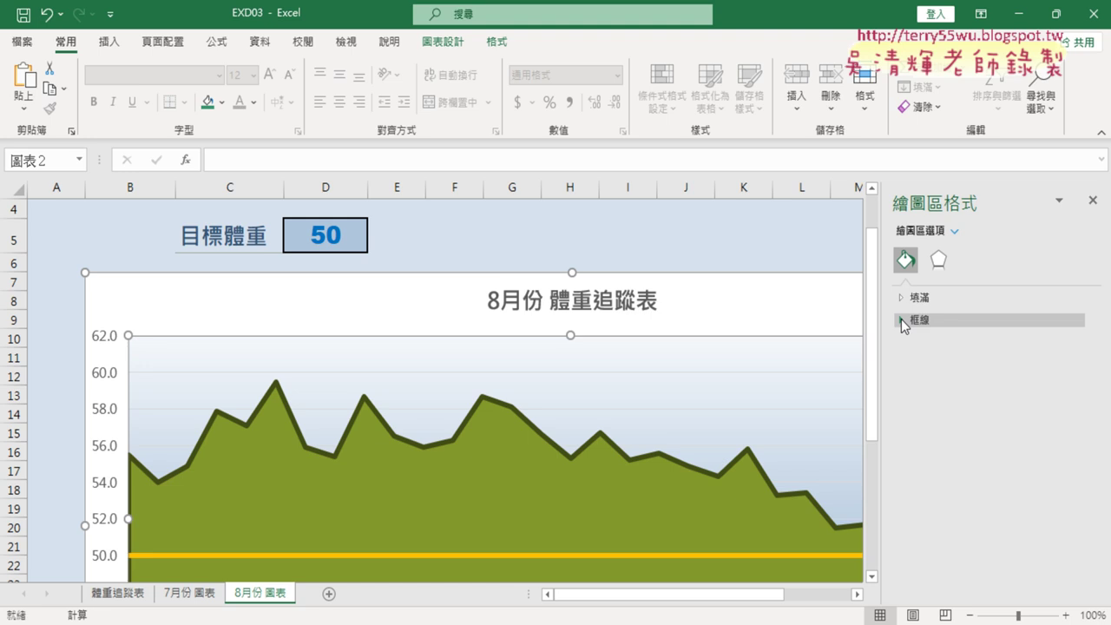
Step: Give the plot area a solid dark blue border 3 pt wide
{"action": "left_click", "coordinate": [901, 319]}
{"action": "key", "text": "alt+Tab"}
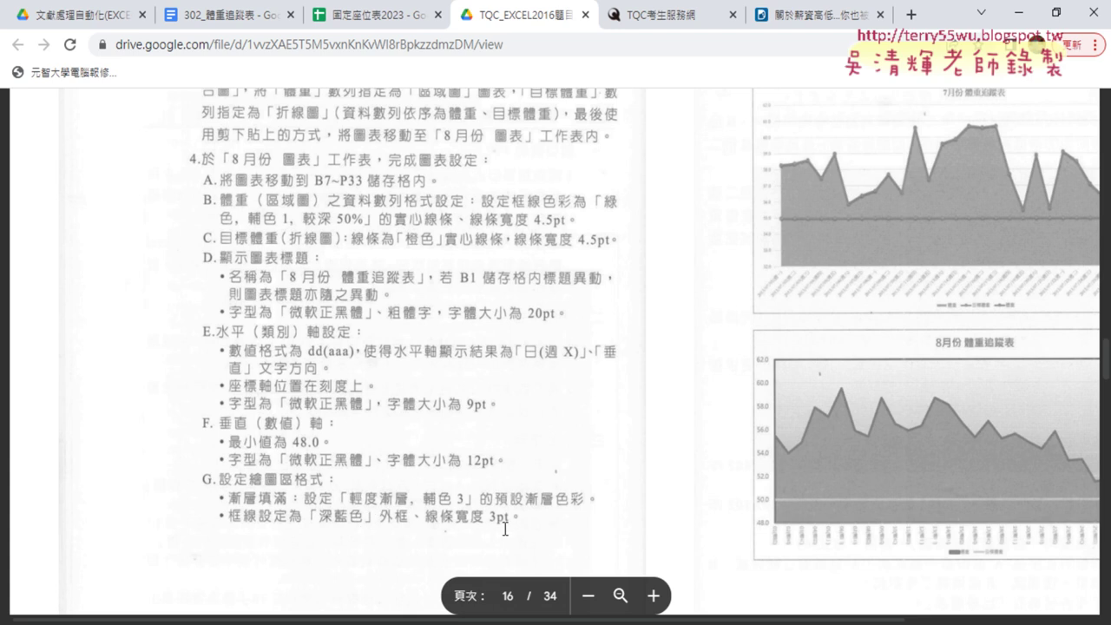
{"action": "key", "text": "alt+Tab"}
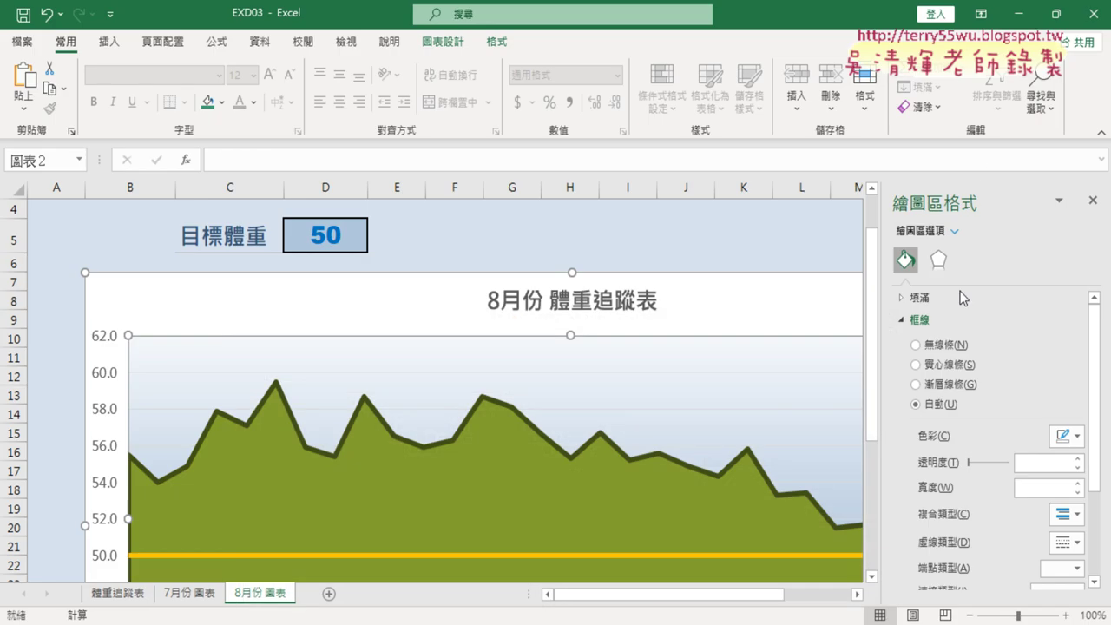
{"action": "left_click", "coordinate": [903, 300]}
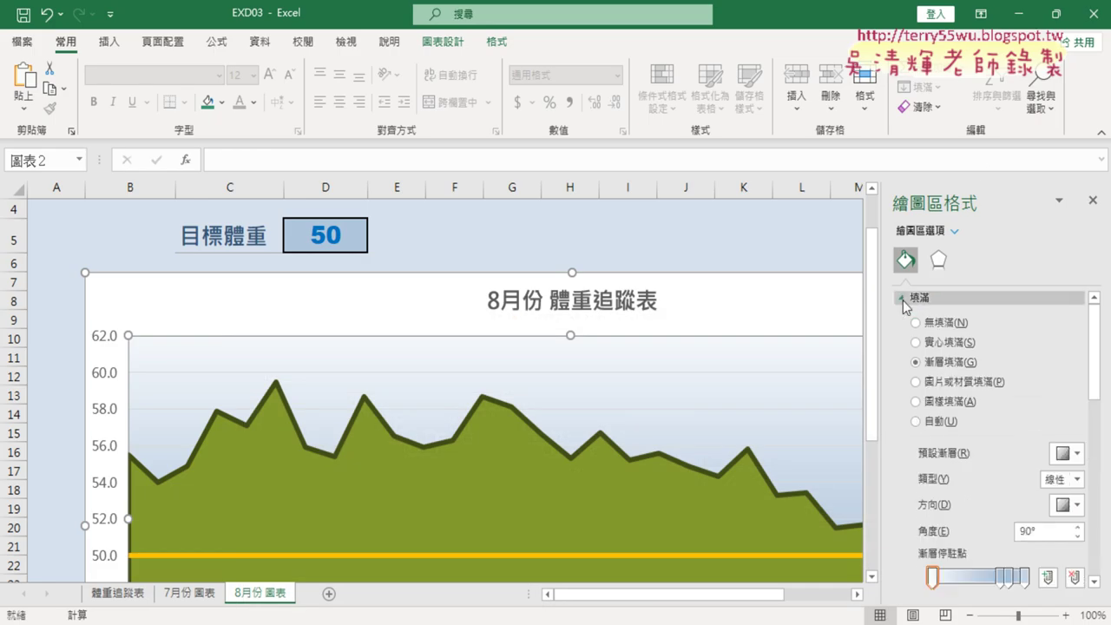
{"action": "left_click", "coordinate": [902, 301]}
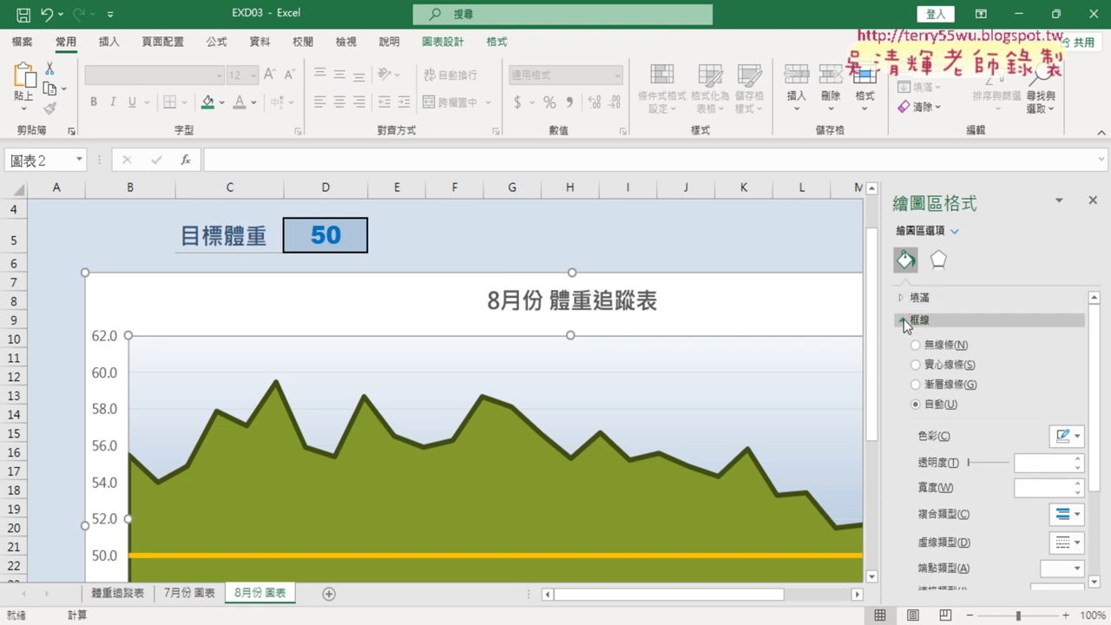
{"action": "left_click", "coordinate": [1077, 436]}
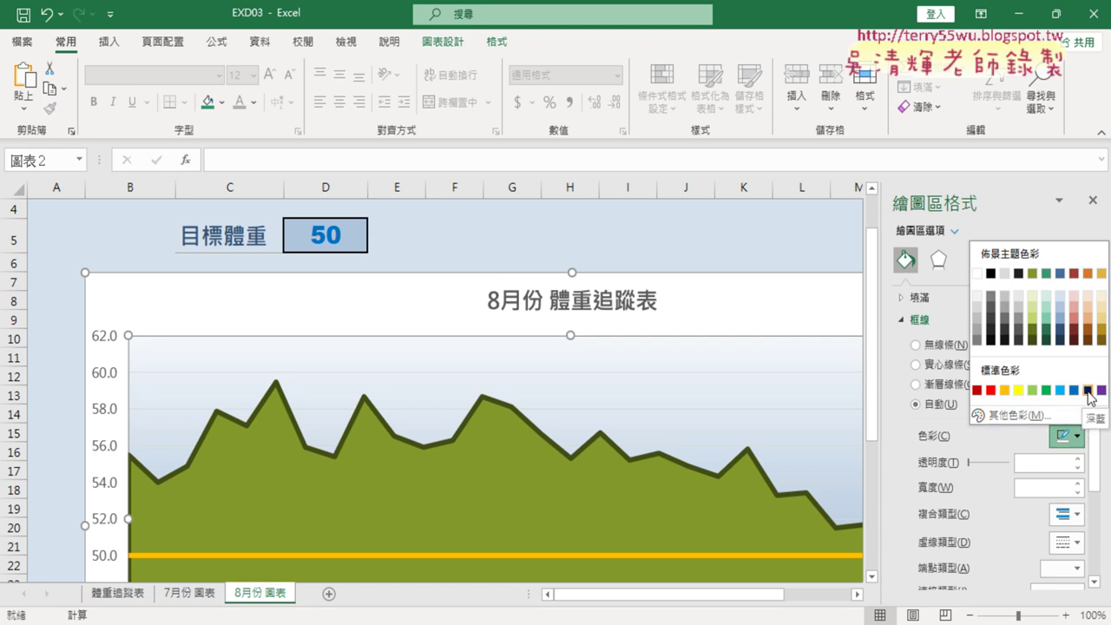
{"action": "left_click", "coordinate": [1087, 390]}
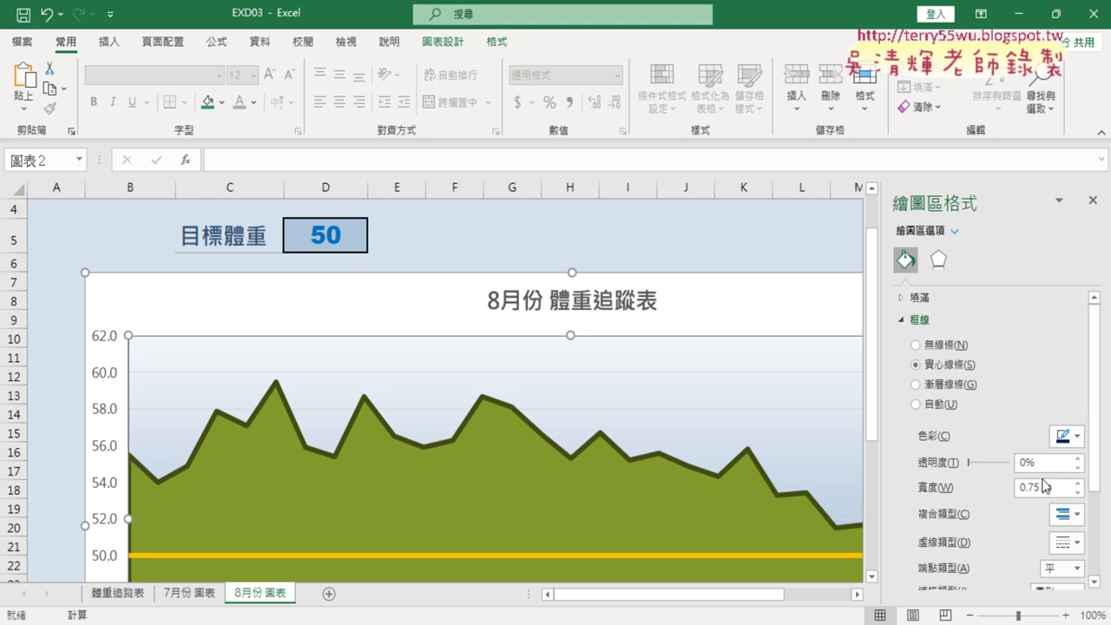
{"action": "left_click_drag", "start_coordinate": [1040, 487], "coordinate": [1018, 488]}
{"action": "type", "text": "3"}
{"action": "key", "text": "Return"}
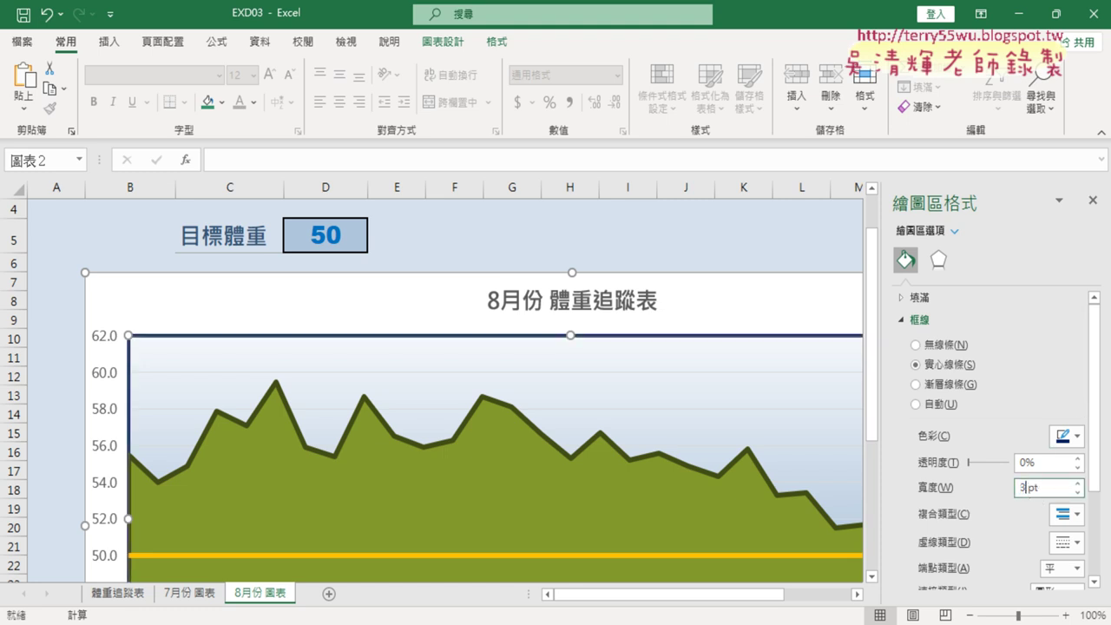
Step: Recheck the instructions PDF, then close the Format Plot Area pane
{"action": "left_click", "coordinate": [515, 621]}
{"action": "left_click", "coordinate": [515, 622]}
{"action": "left_click", "coordinate": [1092, 202]}
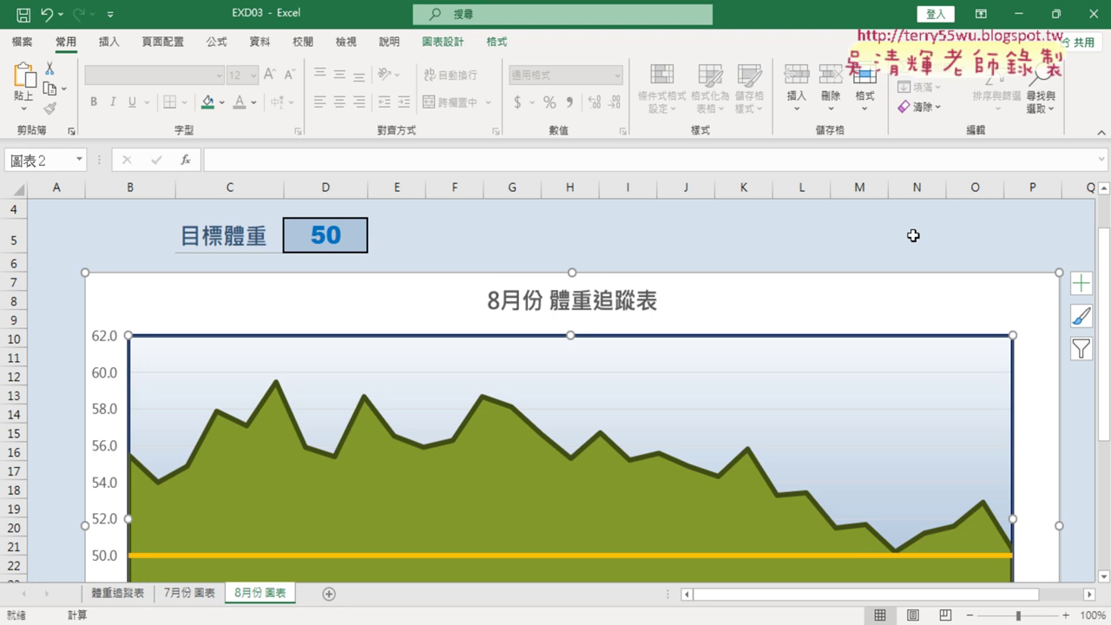
{"action": "left_click", "coordinate": [971, 615]}
{"action": "left_click", "coordinate": [971, 615]}
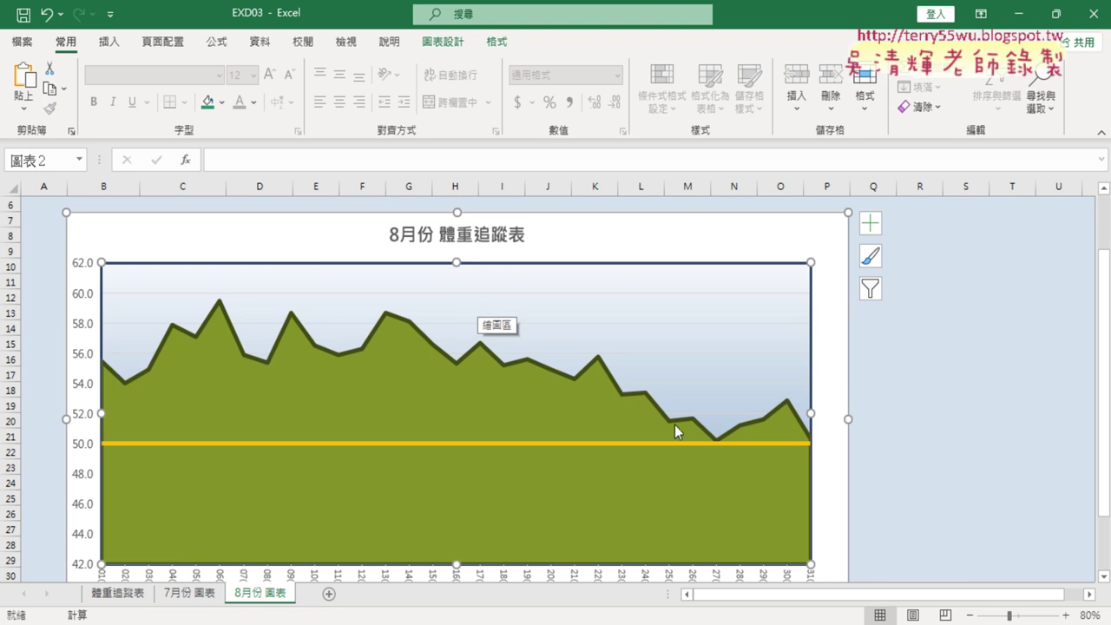
{"action": "left_click", "coordinate": [971, 616]}
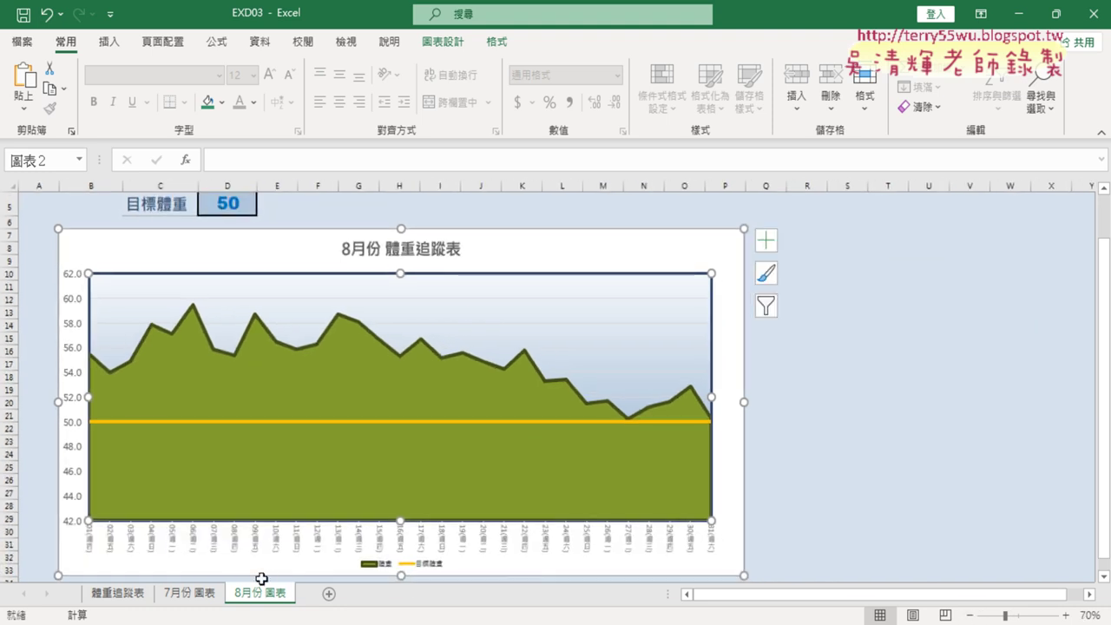
{"action": "left_click", "coordinate": [208, 594]}
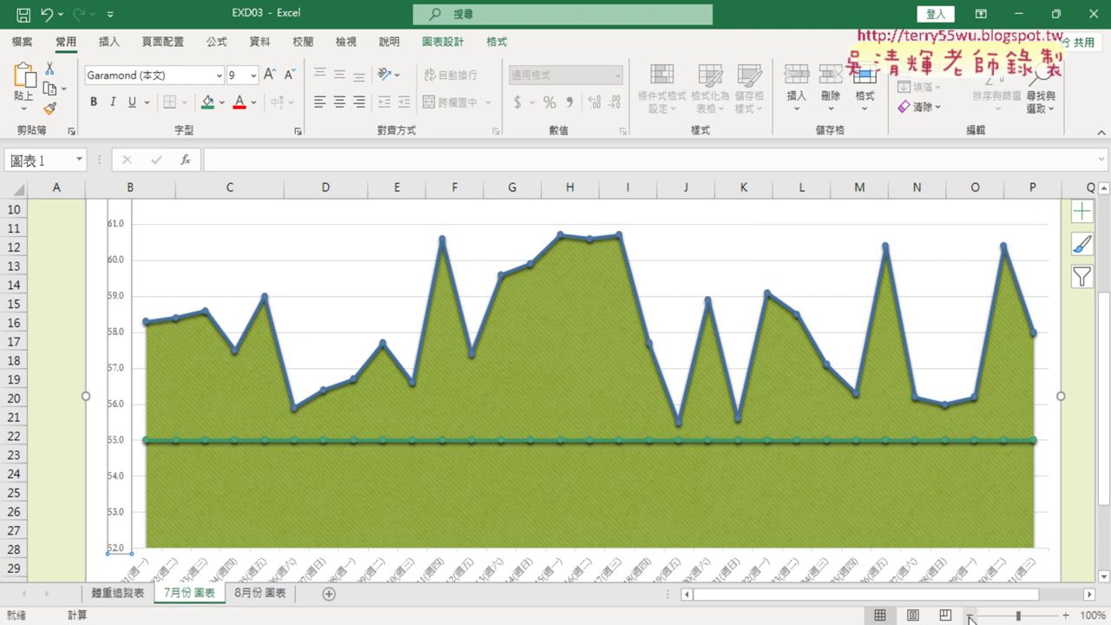
{"action": "left_click", "coordinate": [972, 615]}
{"action": "left_click", "coordinate": [971, 615]}
{"action": "left_click", "coordinate": [971, 615]}
{"action": "left_click", "coordinate": [886, 455]}
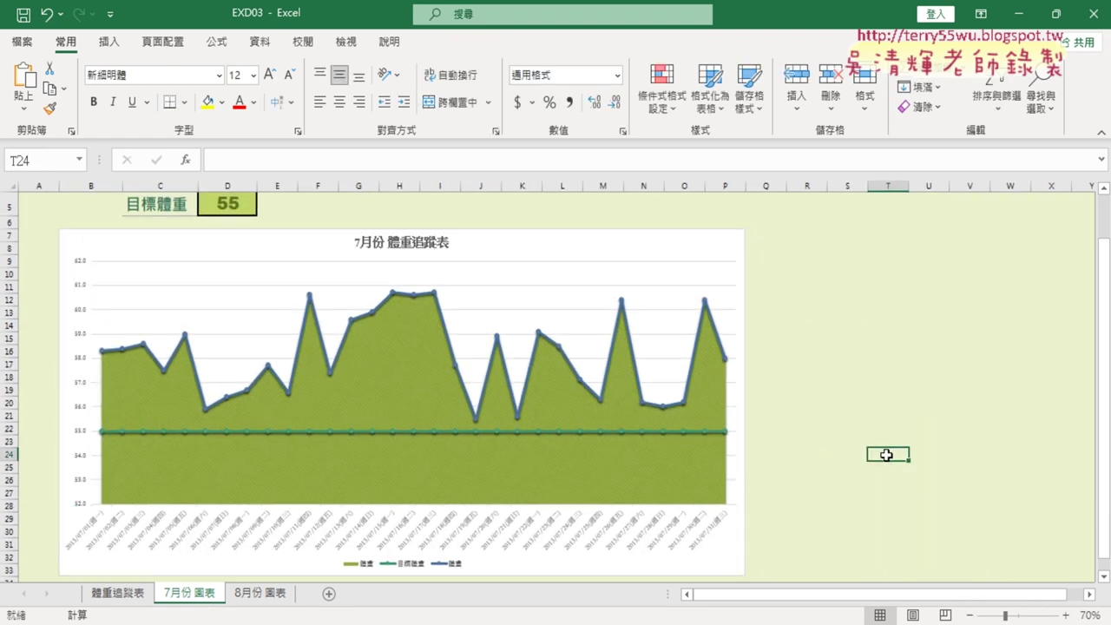
{"action": "left_click", "coordinate": [403, 242]}
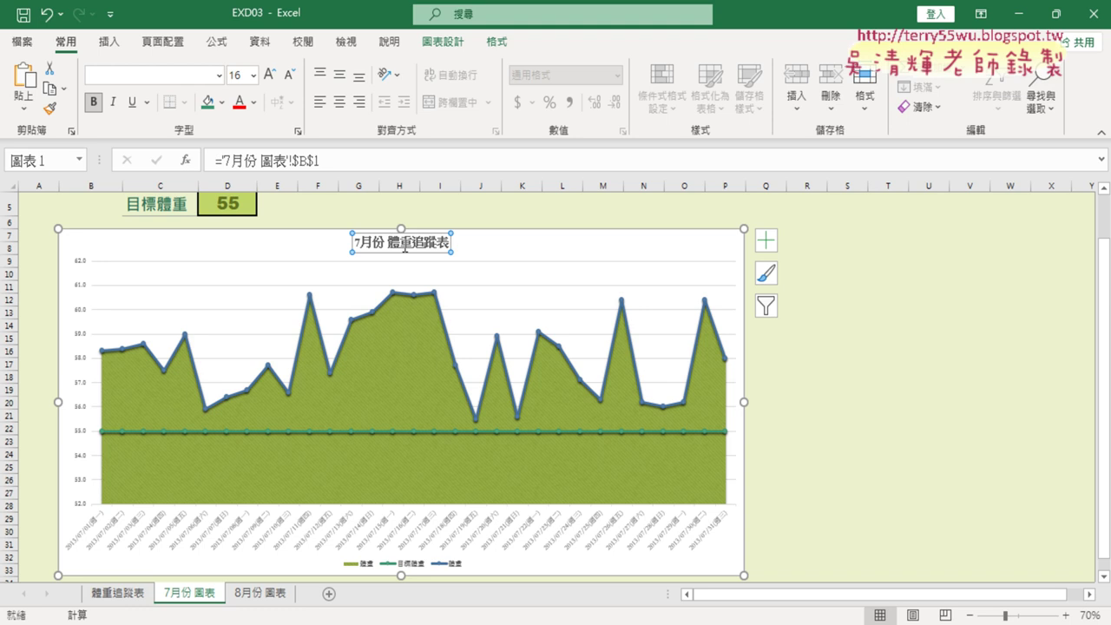
{"action": "left_click", "coordinate": [816, 401]}
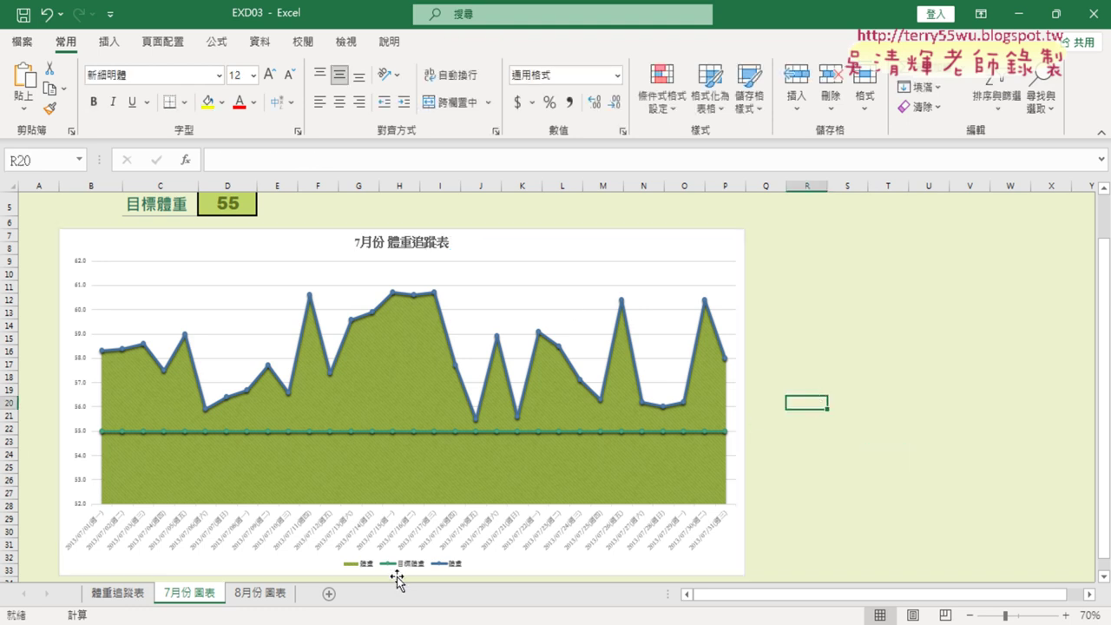
{"action": "left_click", "coordinate": [261, 595]}
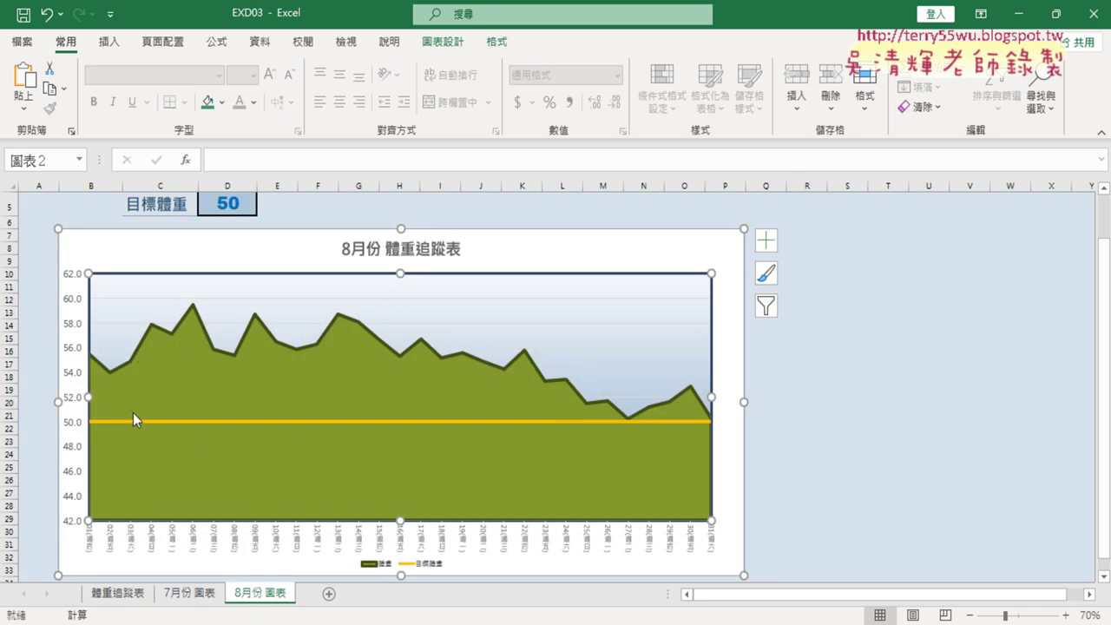
Step: Open the 7月份 圖表 sheet and inspect the July chart's data series
{"action": "left_click", "coordinate": [190, 595]}
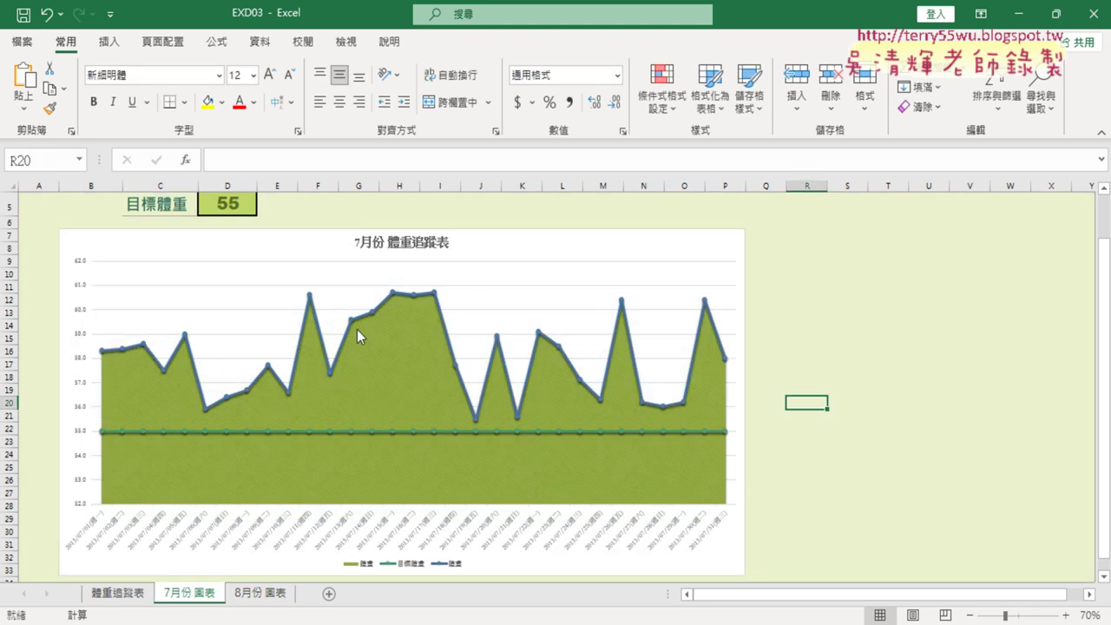
{"action": "mouse_move", "coordinate": [604, 415]}
{"action": "mouse_move", "coordinate": [600, 449]}
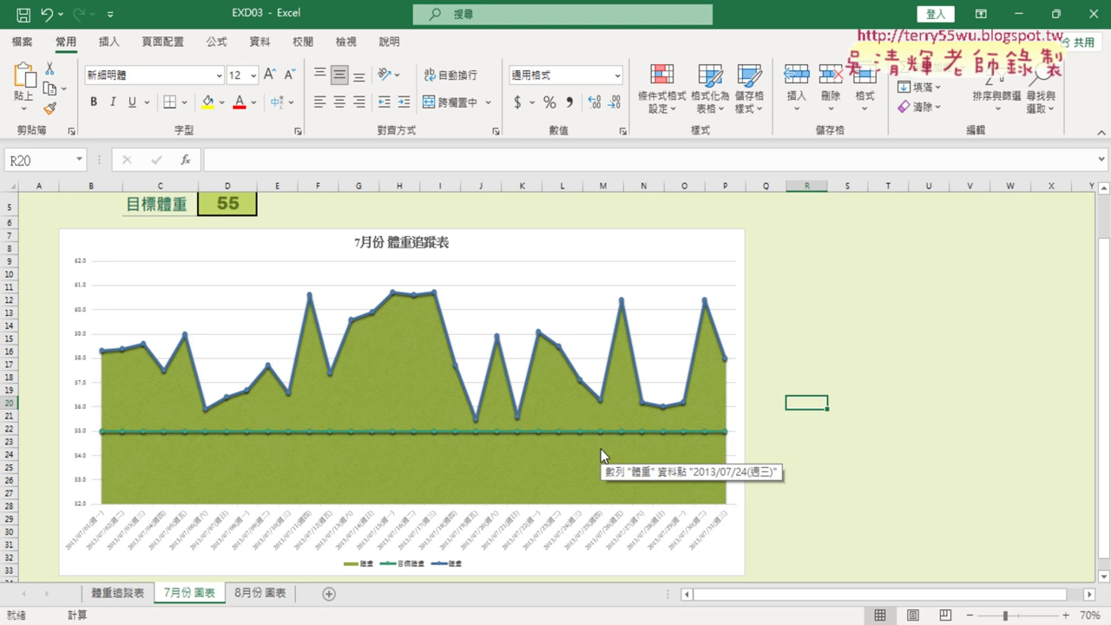